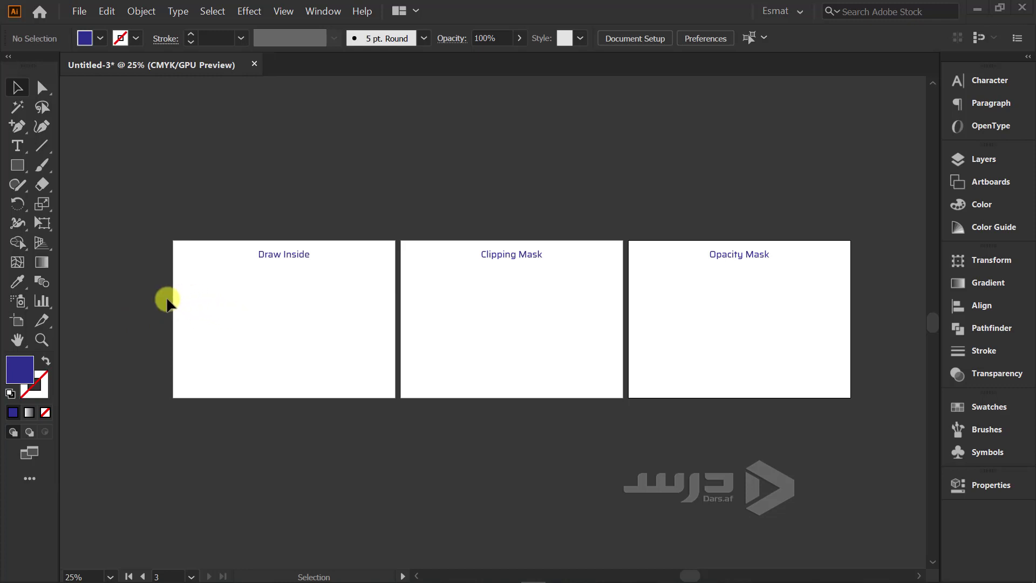
# Pan and zoom so the Draw Inside artboard fills the view at 66.67%
pyautogui.scroll(1, 167, 301)
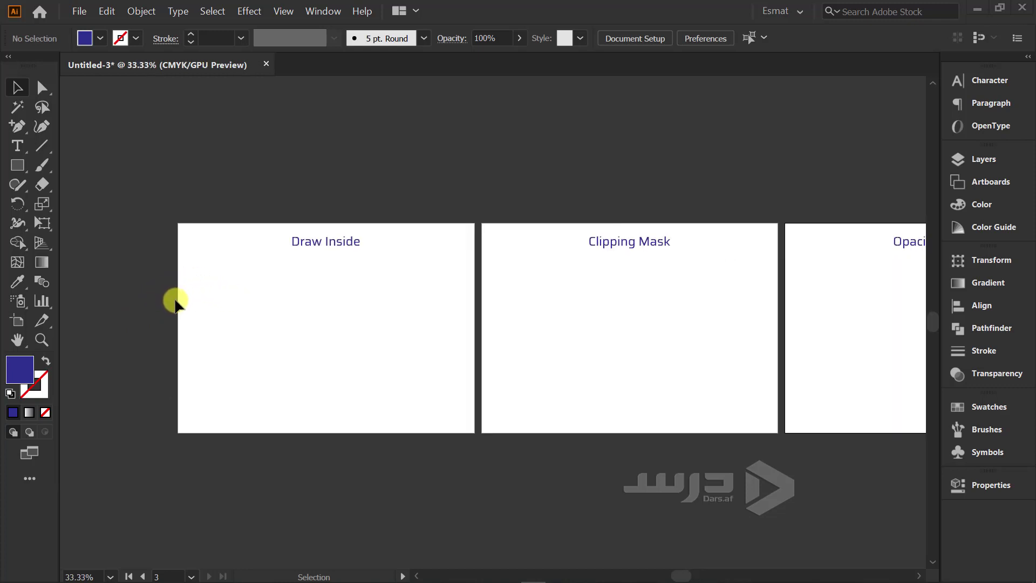
pyautogui.scroll(-1, 622, 343)
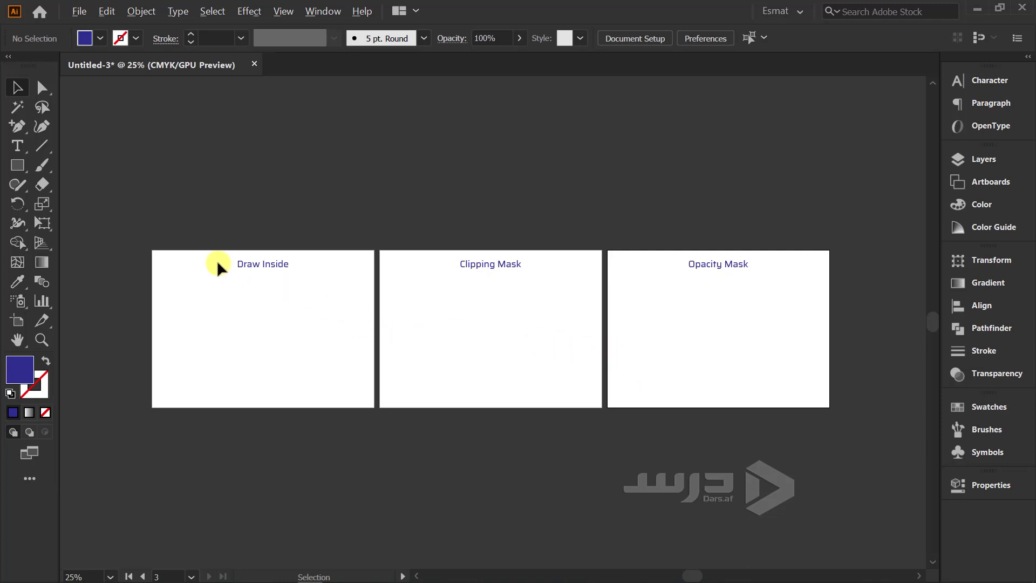
pyautogui.keyDown('alt'); pyautogui.scroll(1, 217, 260); pyautogui.keyUp('alt')
pyautogui.keyDown('alt'); pyautogui.scroll(1, 221, 264); pyautogui.keyUp('alt')
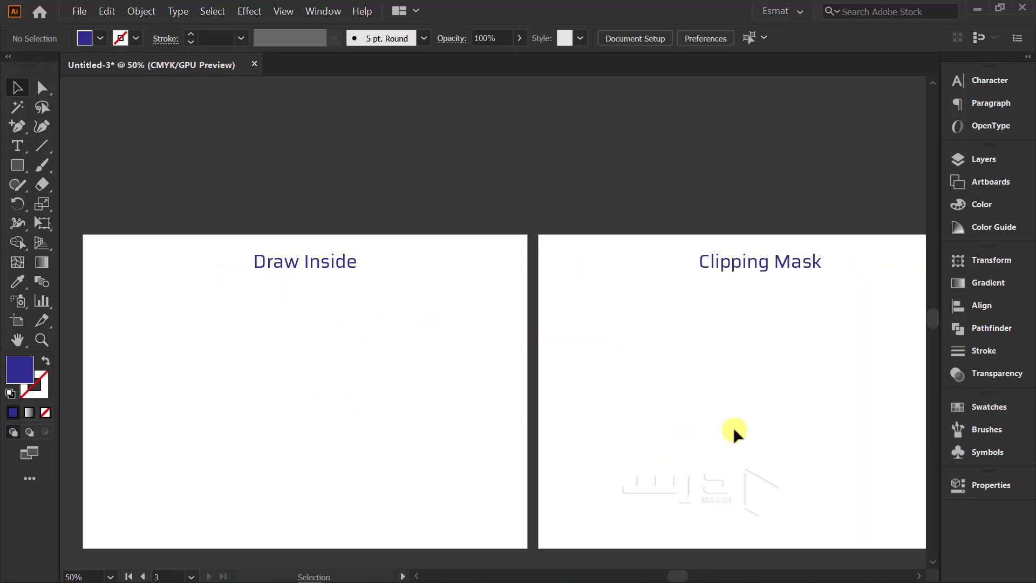
pyautogui.moveTo(826, 396)
pyautogui.mouseDown()
pyautogui.moveTo(428, 368)
pyautogui.moveTo(825, 399)
pyautogui.moveTo(905, 367)
pyautogui.mouseUp()
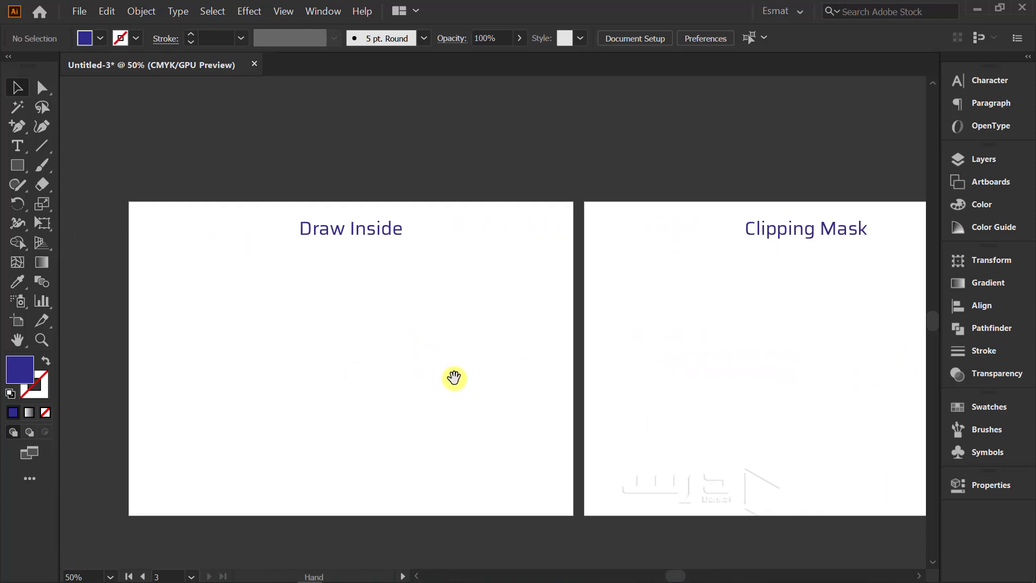
pyautogui.moveTo(806, 321)
pyautogui.mouseDown()
pyautogui.moveTo(446, 300)
pyautogui.moveTo(196, 301)
pyautogui.moveTo(759, 297)
pyautogui.mouseUp()
pyautogui.moveTo(287, 331)
pyautogui.mouseDown()
pyautogui.moveTo(437, 331)
pyautogui.moveTo(454, 318)
pyautogui.mouseUp()
pyautogui.hotkey('ctrl', '+')
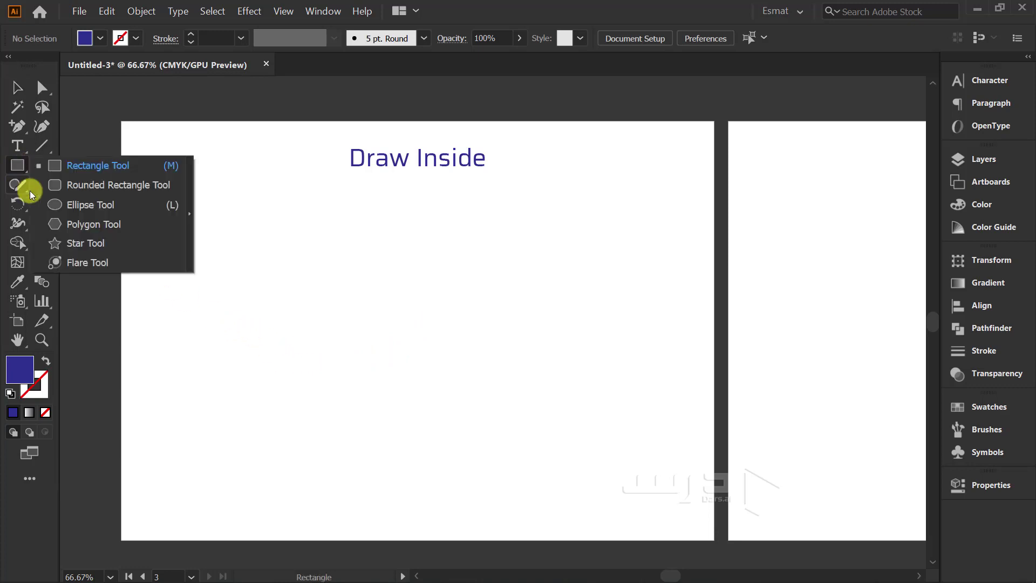
# Draw a circle on Layer 2 on the Draw Inside artboard
pyautogui.moveTo(24, 165); pyautogui.dragTo(104, 205)
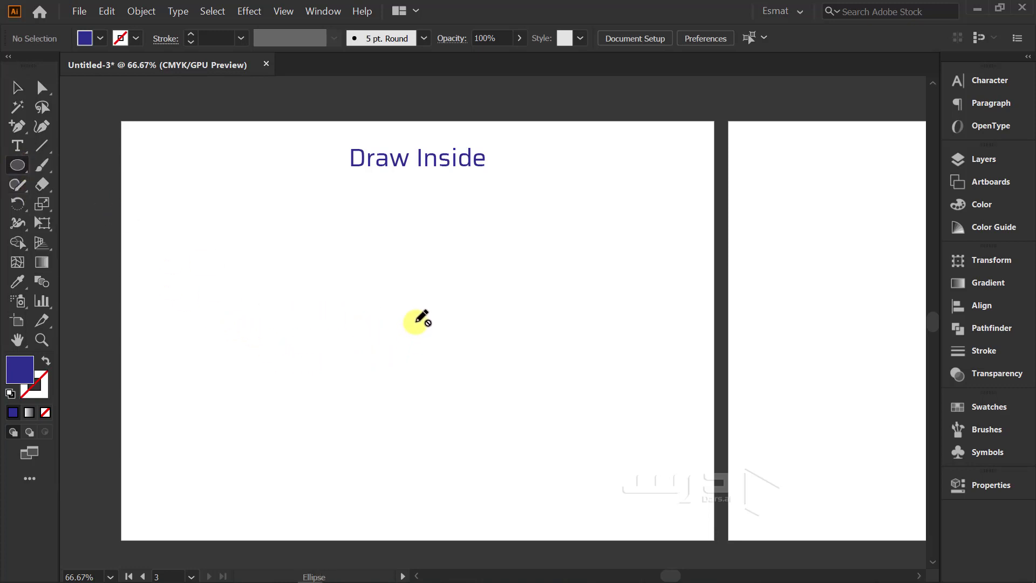
pyautogui.click(985, 160)
pyautogui.click(860, 178)
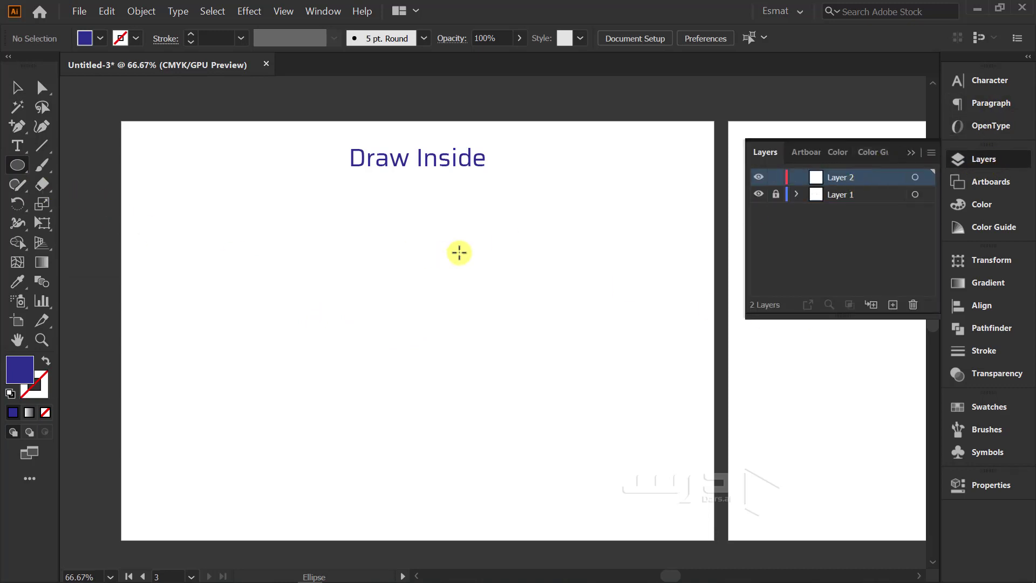
pyautogui.click(911, 154)
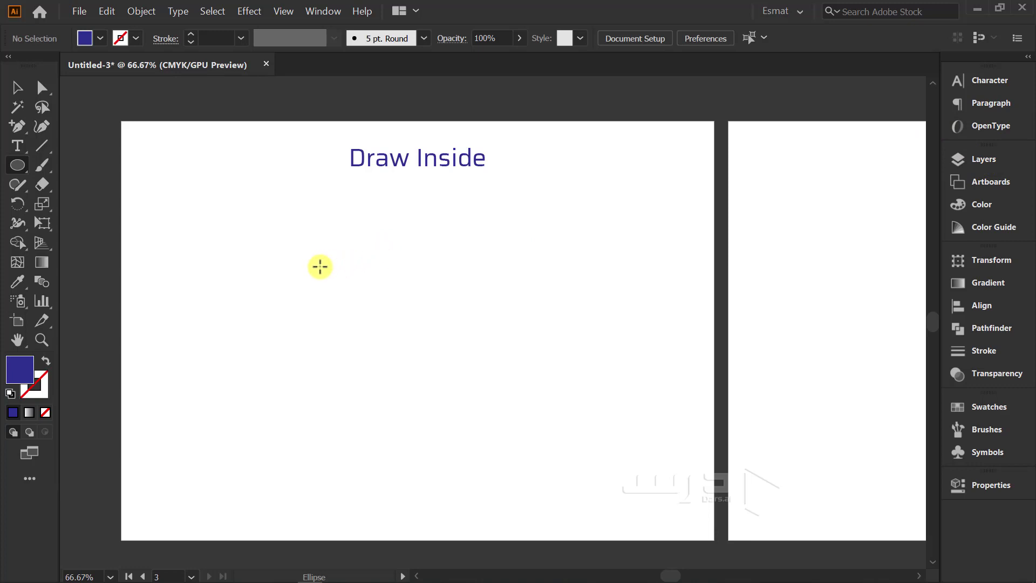
pyautogui.moveTo(322, 283)
pyautogui.mouseDown()
pyautogui.moveTo(407, 387)
pyautogui.moveTo(442, 402)
pyautogui.mouseUp()
# Centre the circle below the title and enlarge it to about 235 pt
pyautogui.click(17, 87)
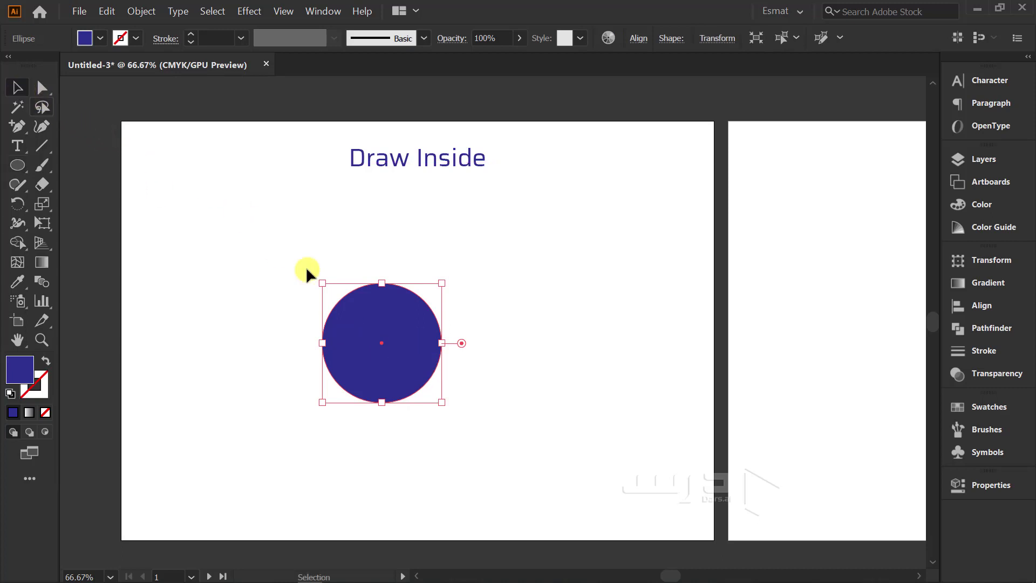
pyautogui.moveTo(410, 337)
pyautogui.mouseDown()
pyautogui.moveTo(434, 334)
pyautogui.moveTo(413, 341)
pyautogui.mouseUp()
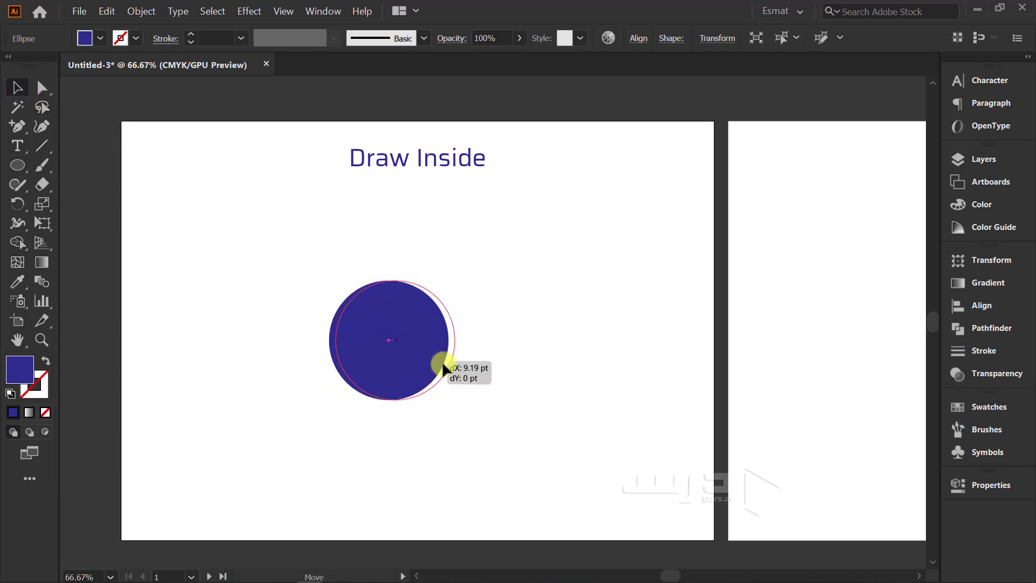
pyautogui.moveTo(413, 341)
pyautogui.mouseDown()
pyautogui.moveTo(429, 353)
pyautogui.moveTo(432, 344)
pyautogui.mouseUp()
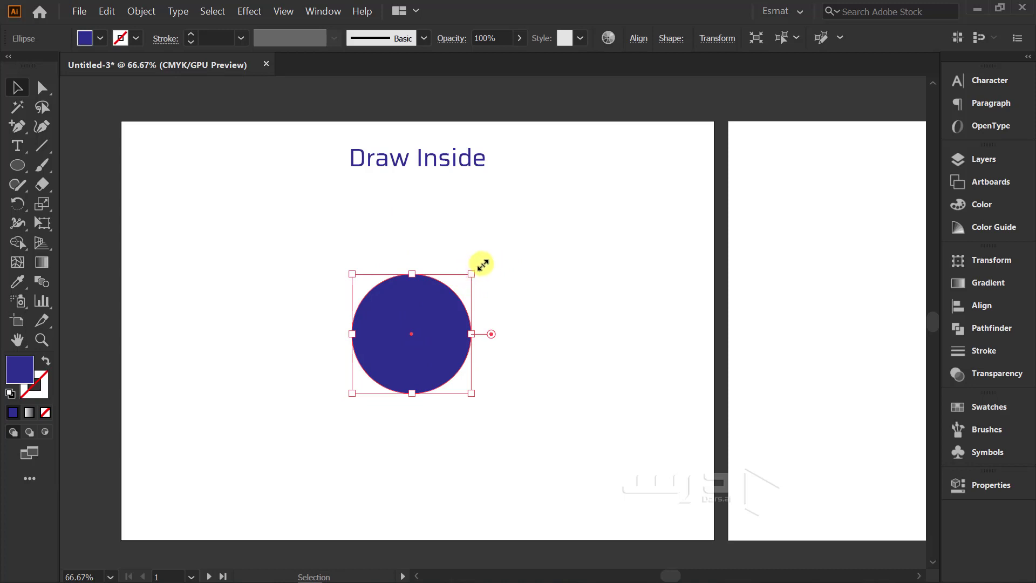
pyautogui.moveTo(470, 275); pyautogui.dragTo(504, 249)
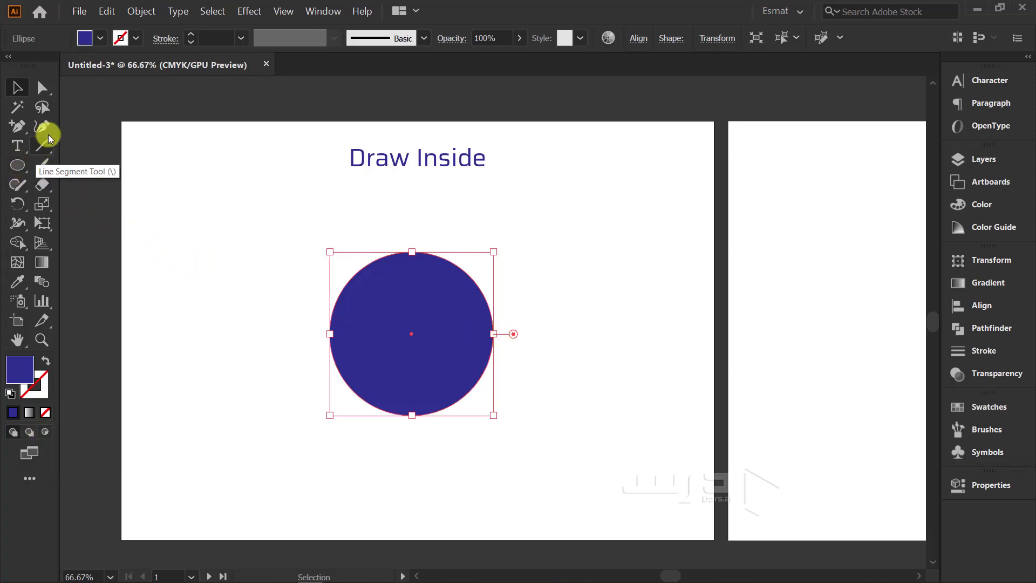
# Switch the selected dark blue circle to Draw Inside mode
pyautogui.click(46, 432)
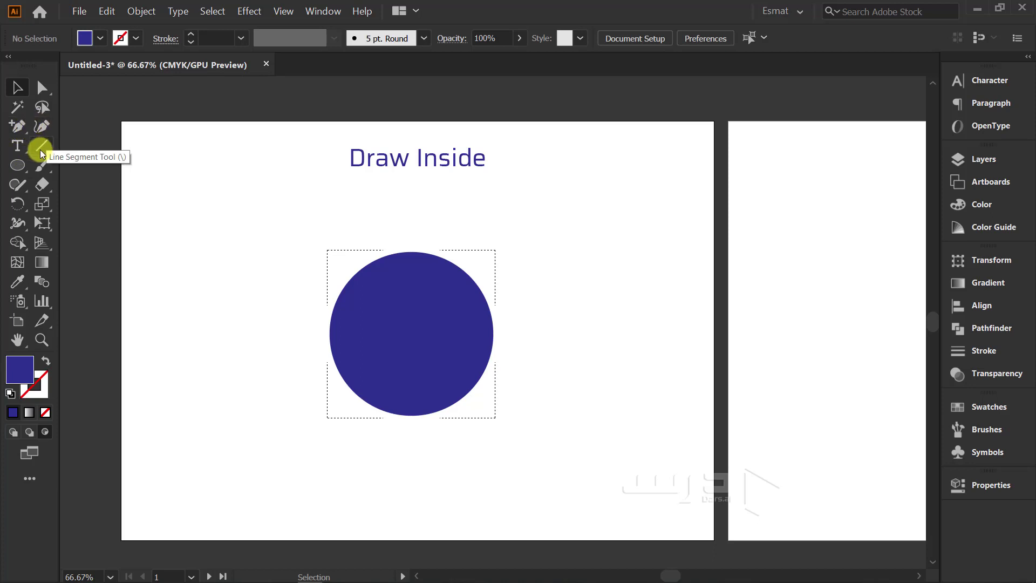
pyautogui.click(18, 165)
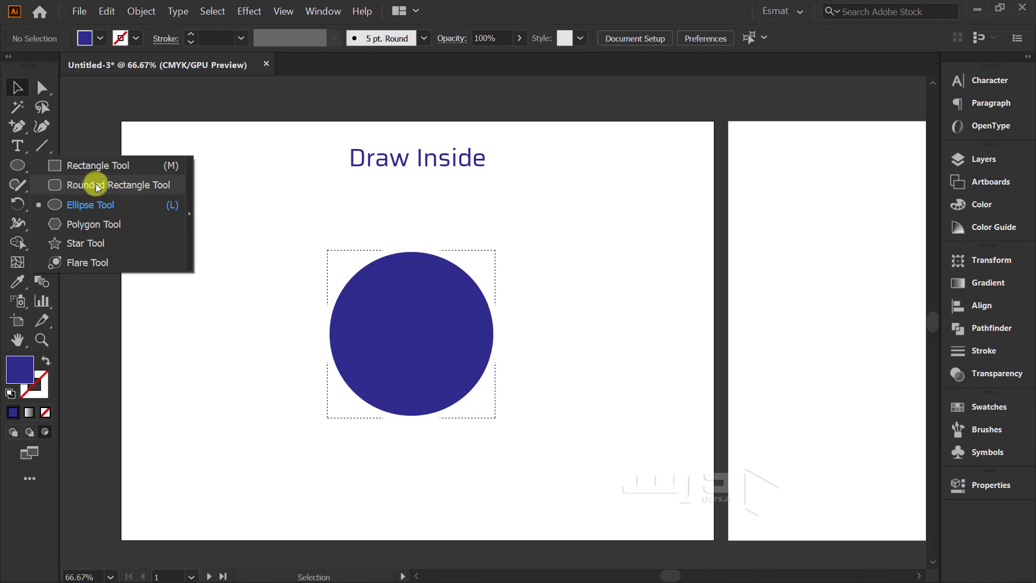
# Draw a red-filled rectangle band across the circle's middle, clipped inside the circle
pyautogui.click(100, 166)
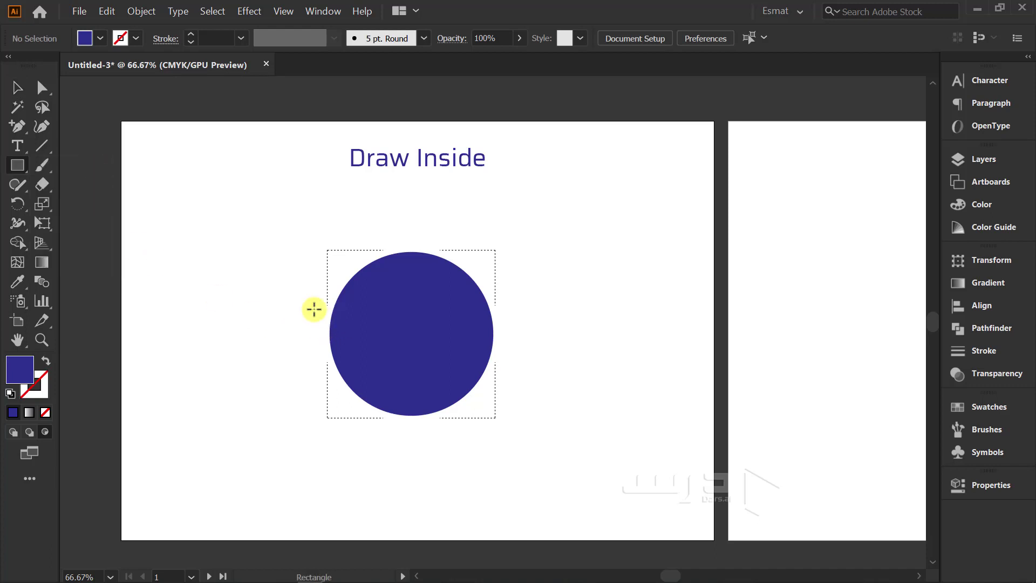
pyautogui.moveTo(308, 299); pyautogui.dragTo(549, 364)
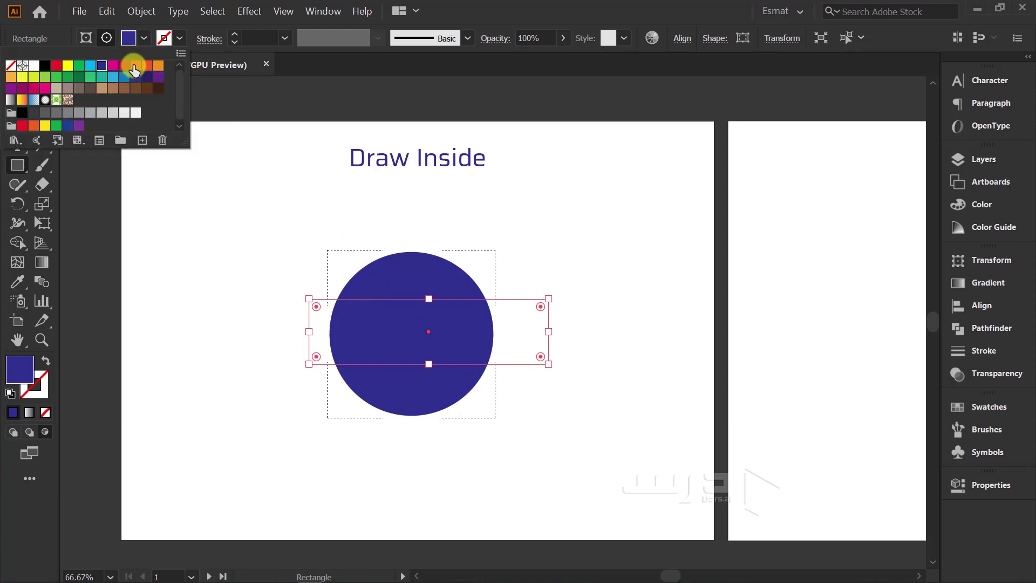
pyautogui.click(135, 66)
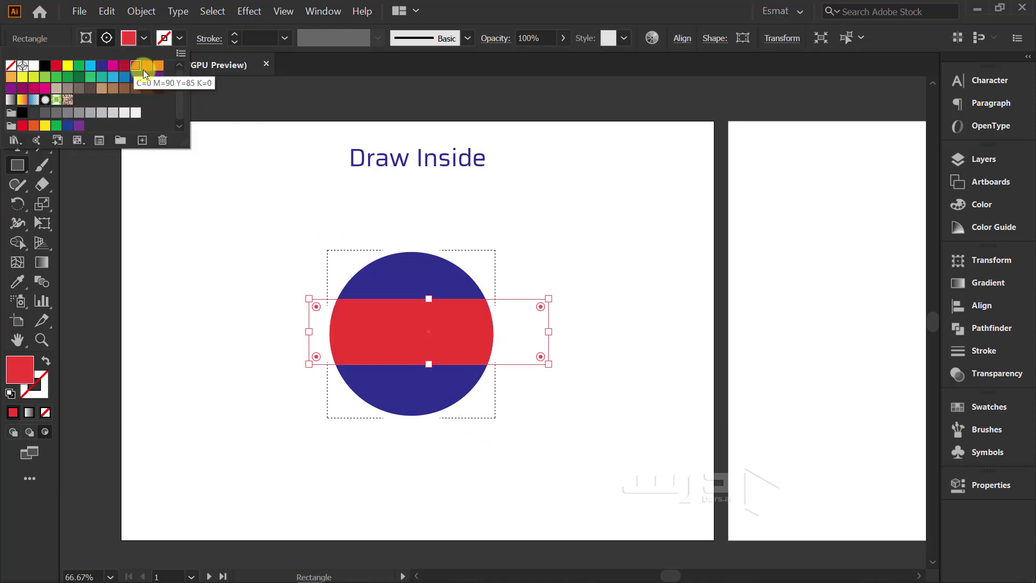
pyautogui.click(144, 42)
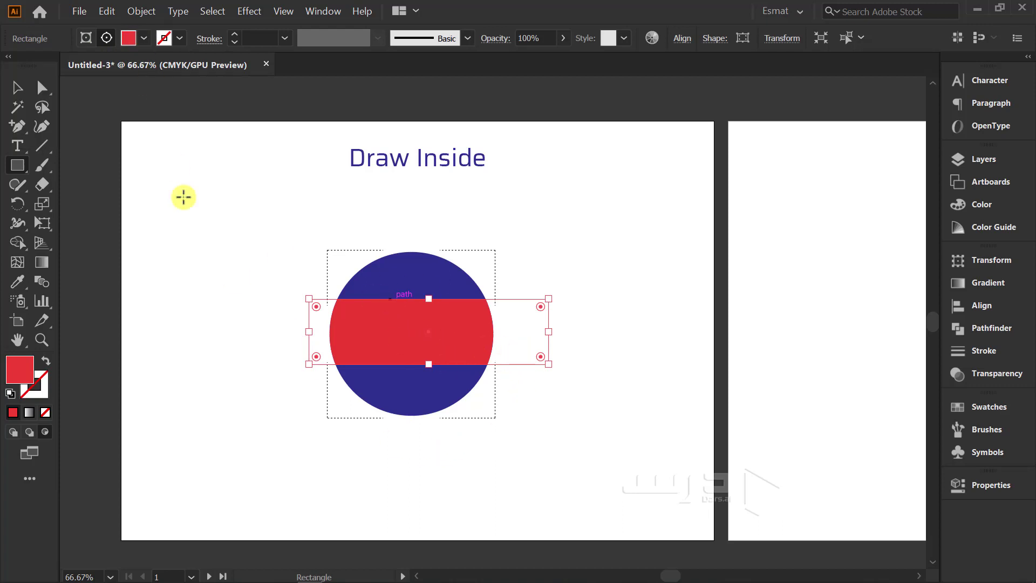
pyautogui.click(17, 87)
pyautogui.moveTo(480, 341); pyautogui.dragTo(469, 335)
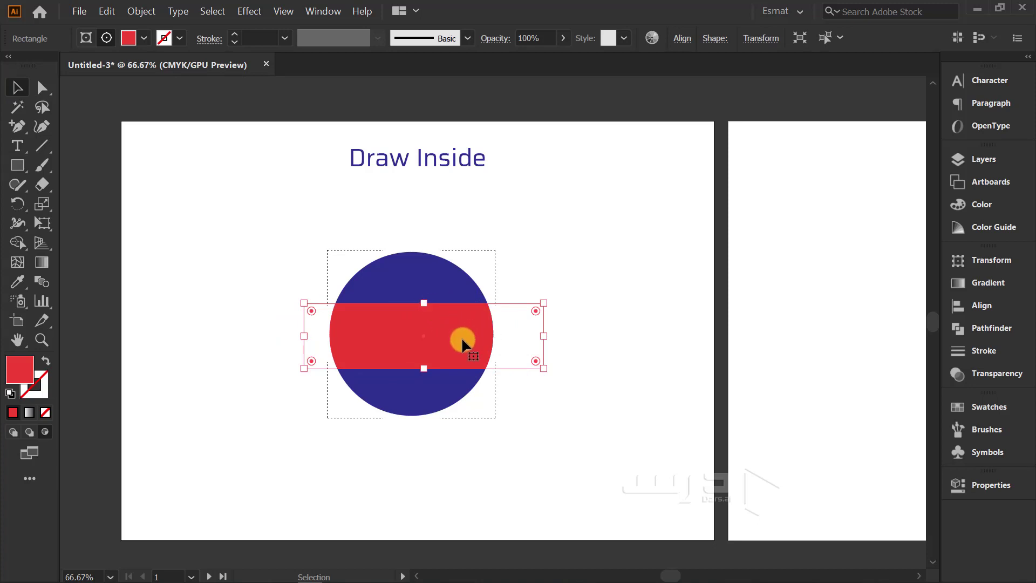
pyautogui.moveTo(465, 332)
pyautogui.mouseDown()
pyautogui.moveTo(469, 319)
pyautogui.moveTo(461, 333)
pyautogui.mouseUp()
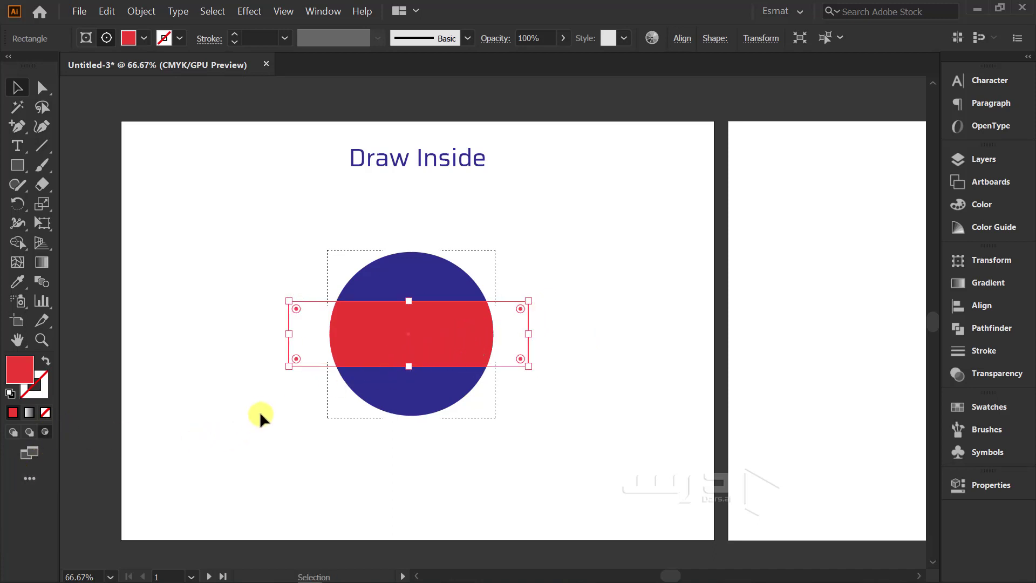
pyautogui.scroll(1, 260, 411)
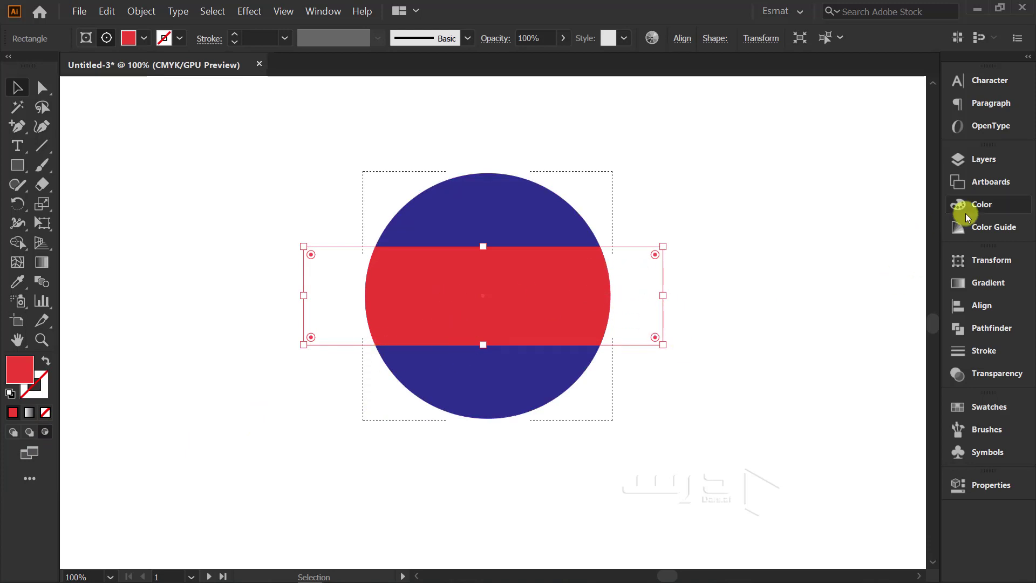
# Expand Layer 2 and its Clip Group in a widened Layers panel to show Ellipse and Rectangle
pyautogui.click(982, 161)
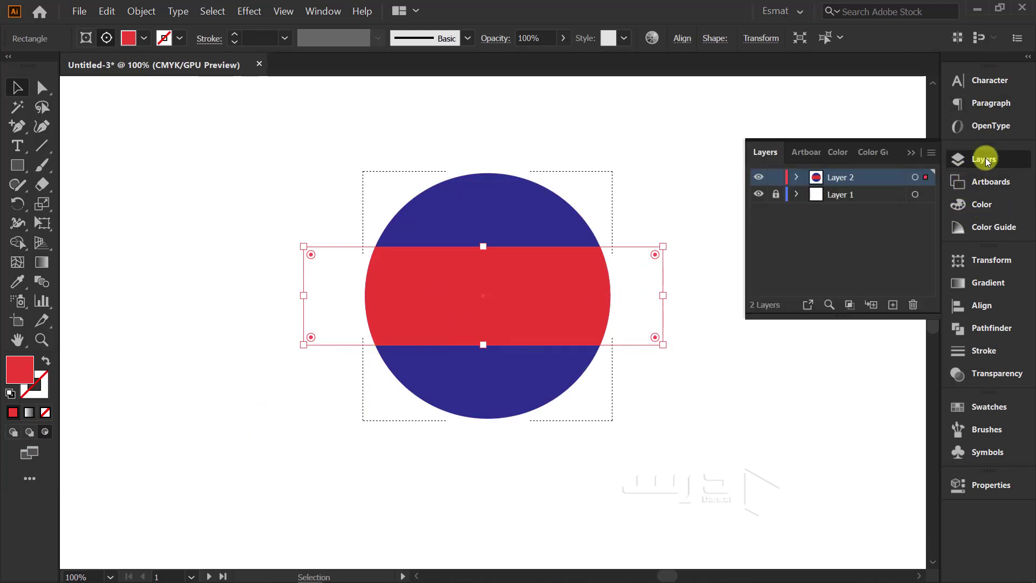
pyautogui.click(795, 177)
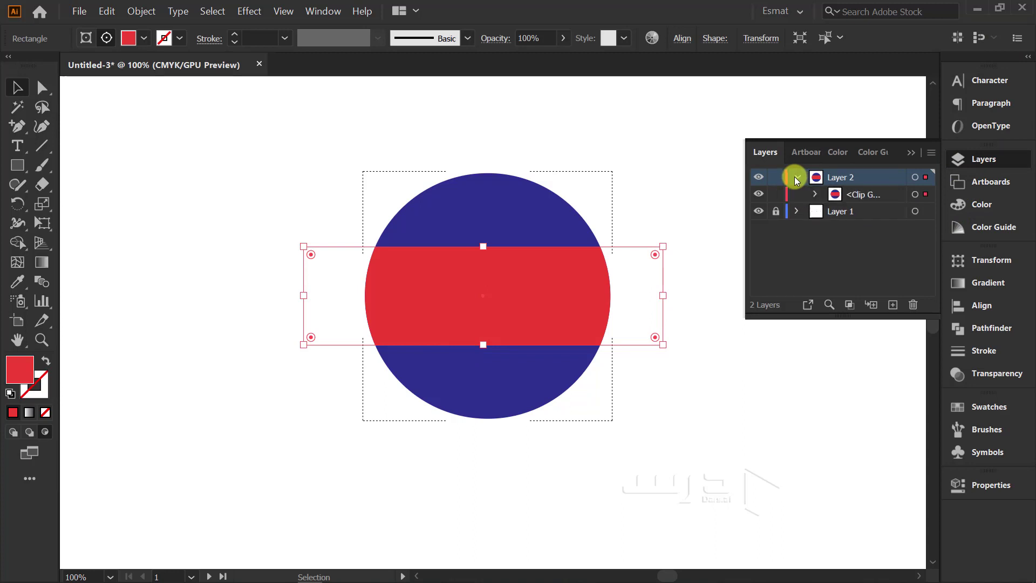
pyautogui.click(816, 194)
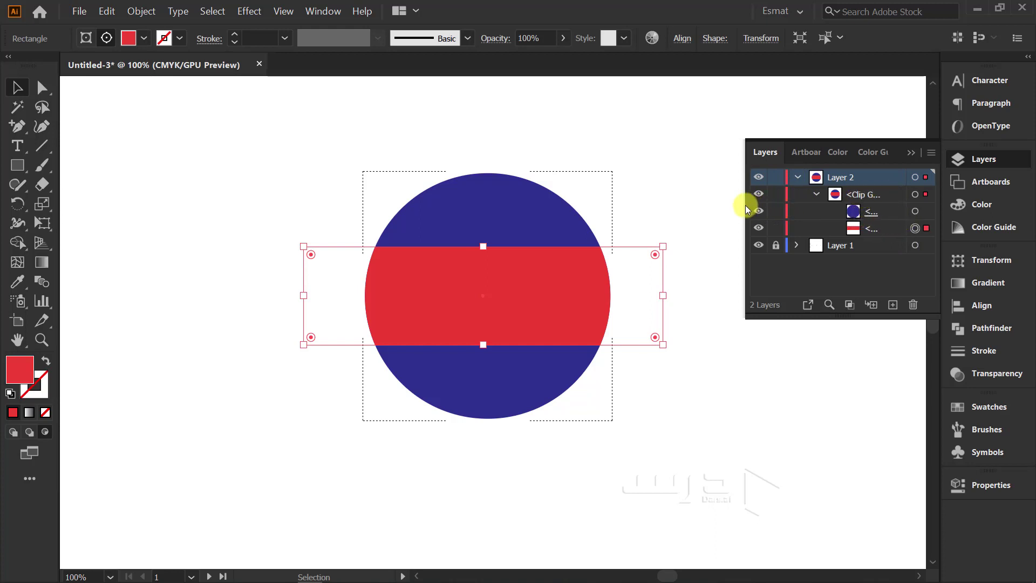
pyautogui.moveTo(745, 206); pyautogui.dragTo(629, 206)
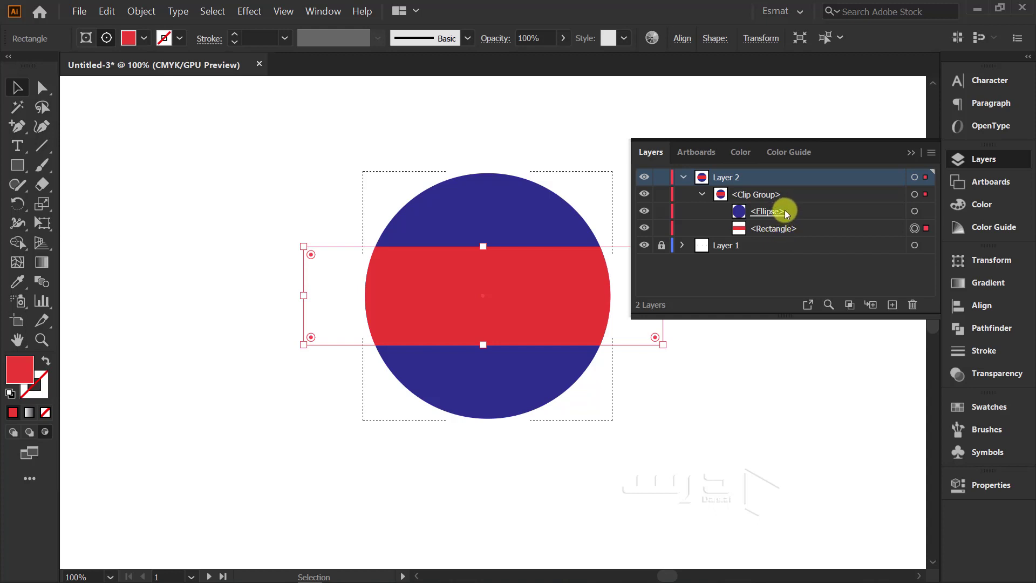
pyautogui.click(347, 234)
pyautogui.press('l')
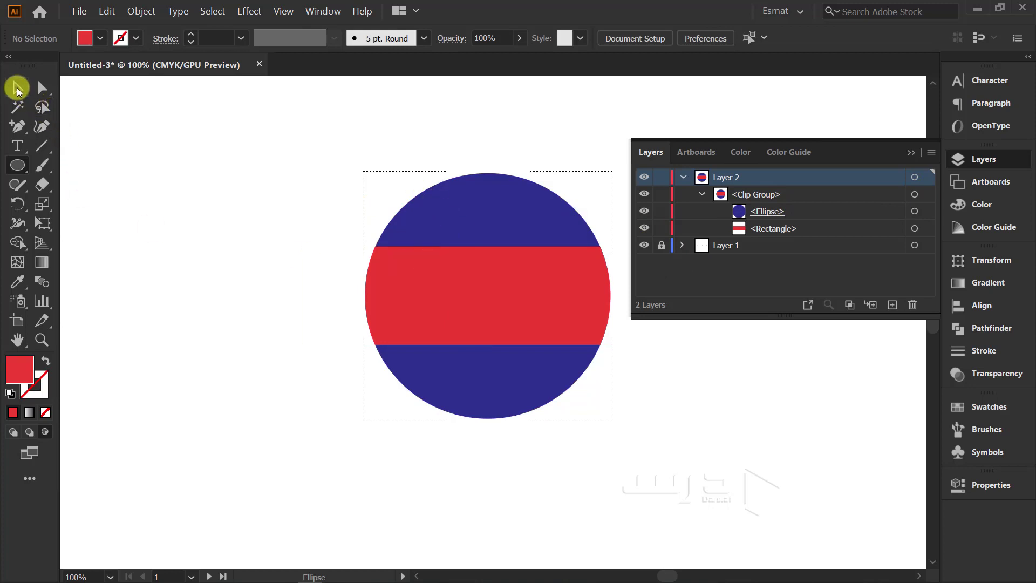
# Select the clip group's <Rectangle> in Layers, then move to the empty Clipping Mask artboard
pyautogui.click(17, 87)
pyautogui.hotkey('ctrl', '-')
pyautogui.hotkey('ctrl', '-')
pyautogui.hotkey('ctrl', '-')
pyautogui.hotkey('ctrl', '+')
pyautogui.hotkey('ctrl', '+')
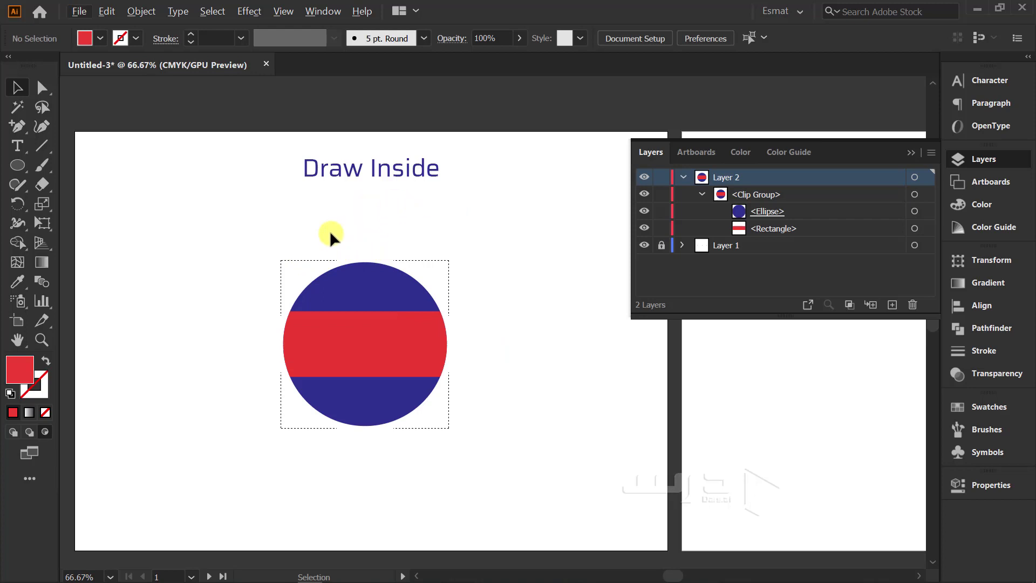
pyautogui.scroll(-1, 319, 237)
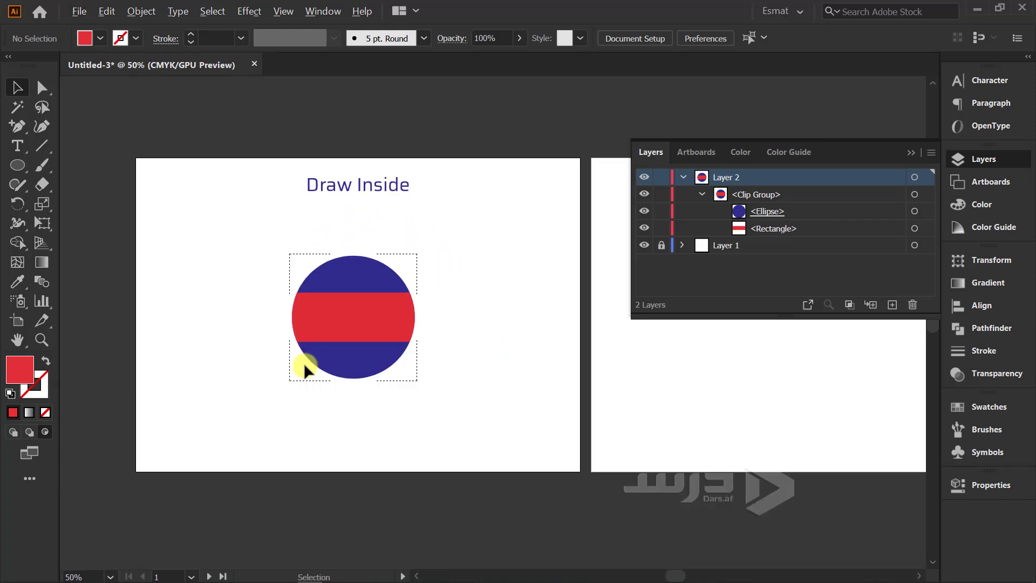
pyautogui.scroll(1, 303, 363)
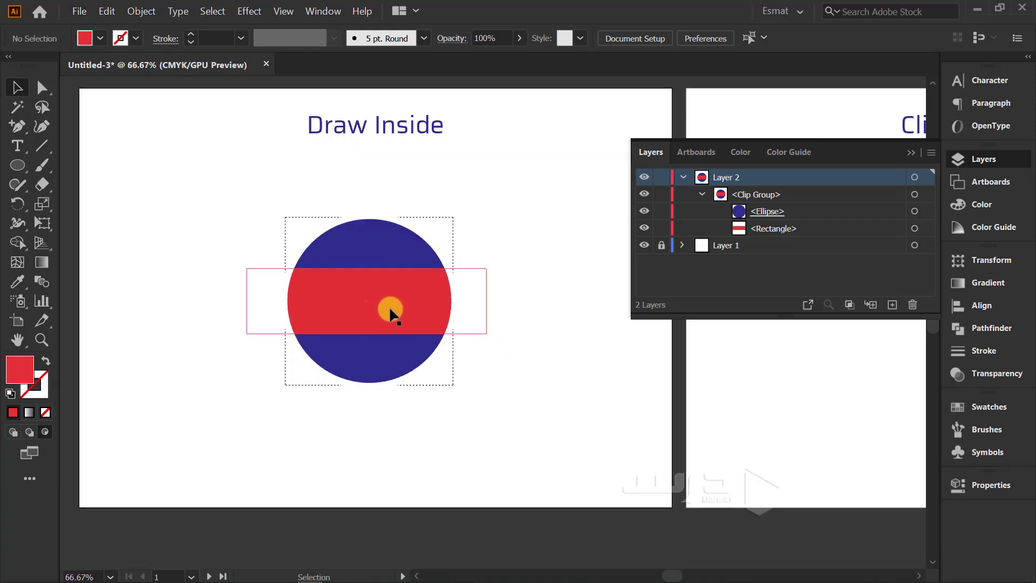
pyautogui.click(390, 307)
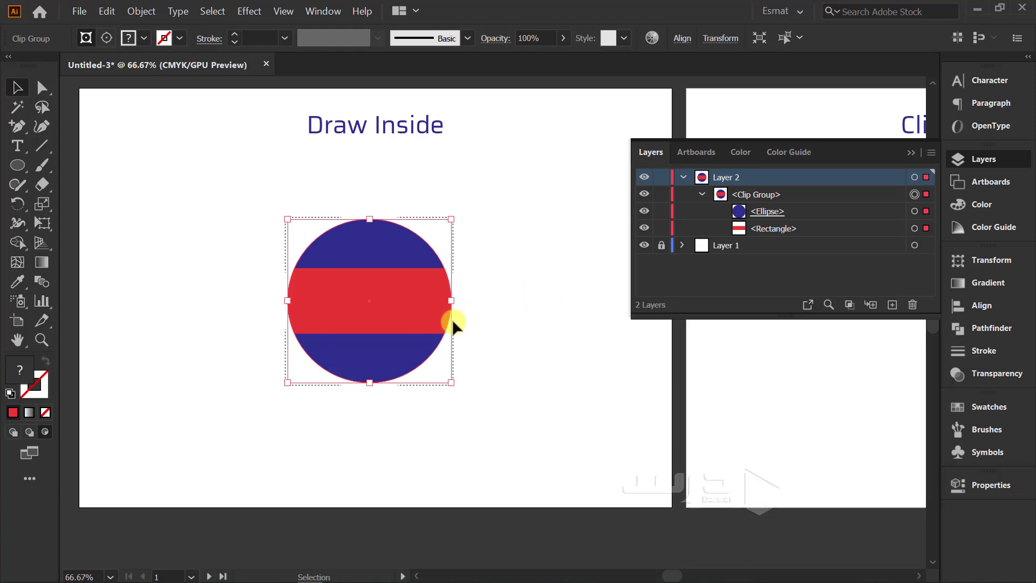
pyautogui.click(785, 229)
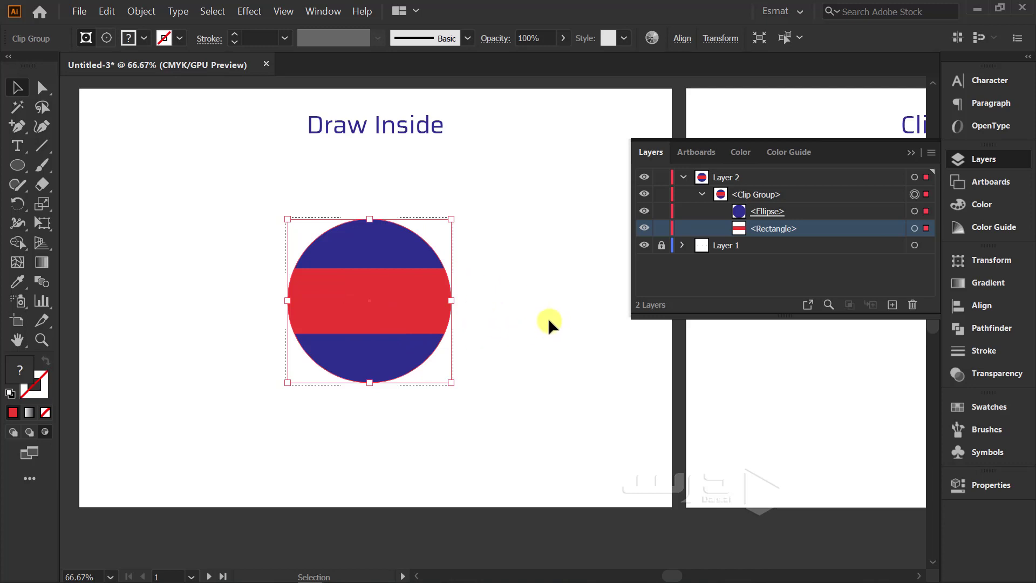
pyautogui.moveTo(555, 277)
pyautogui.mouseDown()
pyautogui.moveTo(370, 306)
pyautogui.moveTo(253, 302)
pyautogui.mouseUp()
pyautogui.hscroll(10, 349, 319)
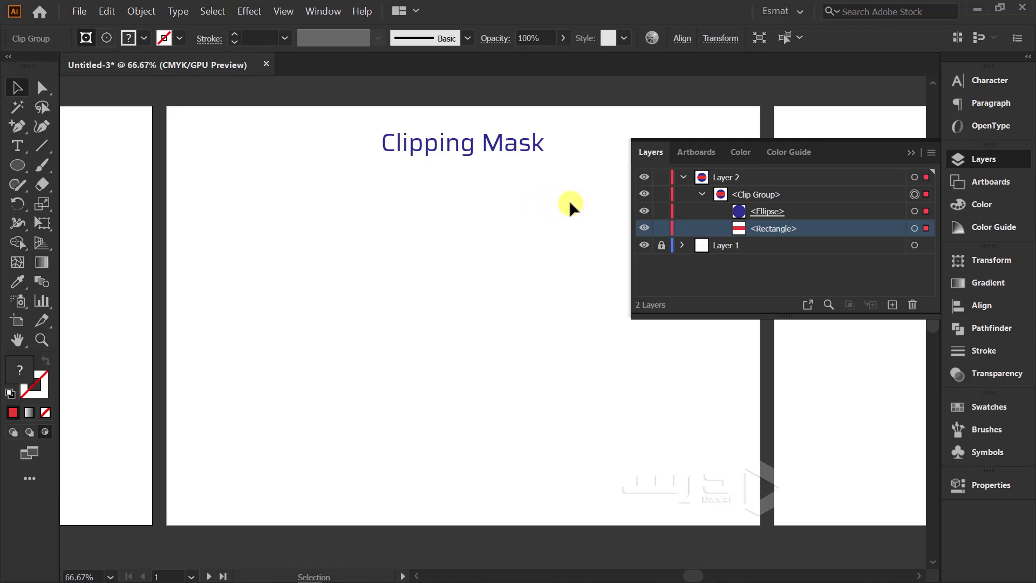
# Collapse and lock Layer 2, and add a new Layer 3
pyautogui.click(684, 178)
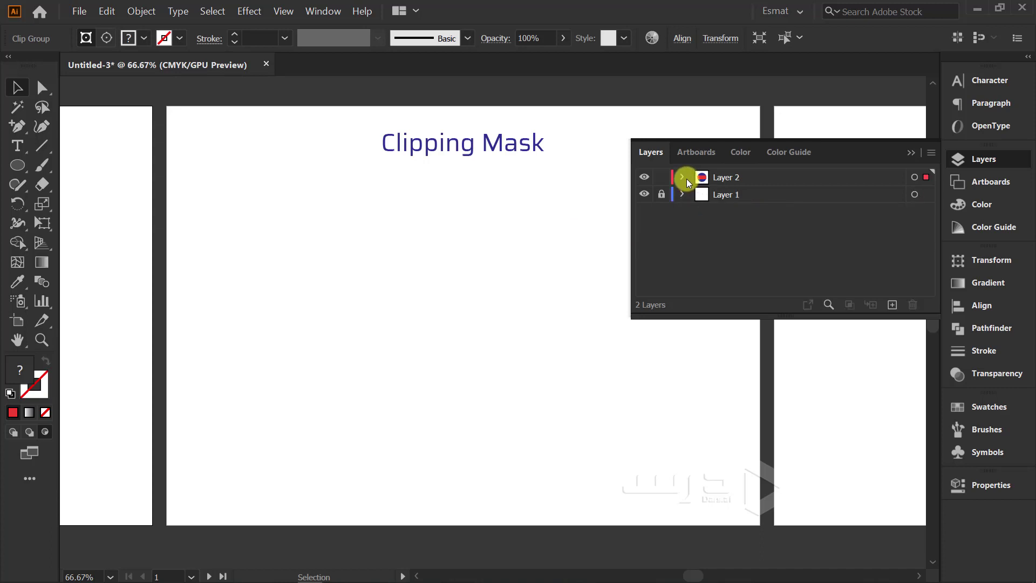
pyautogui.click(662, 177)
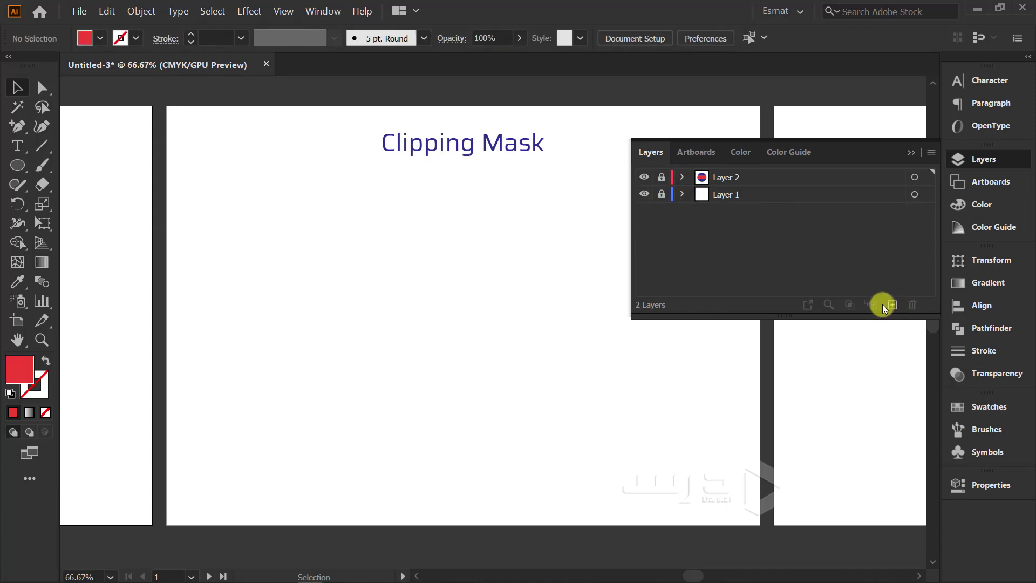
pyautogui.click(887, 305)
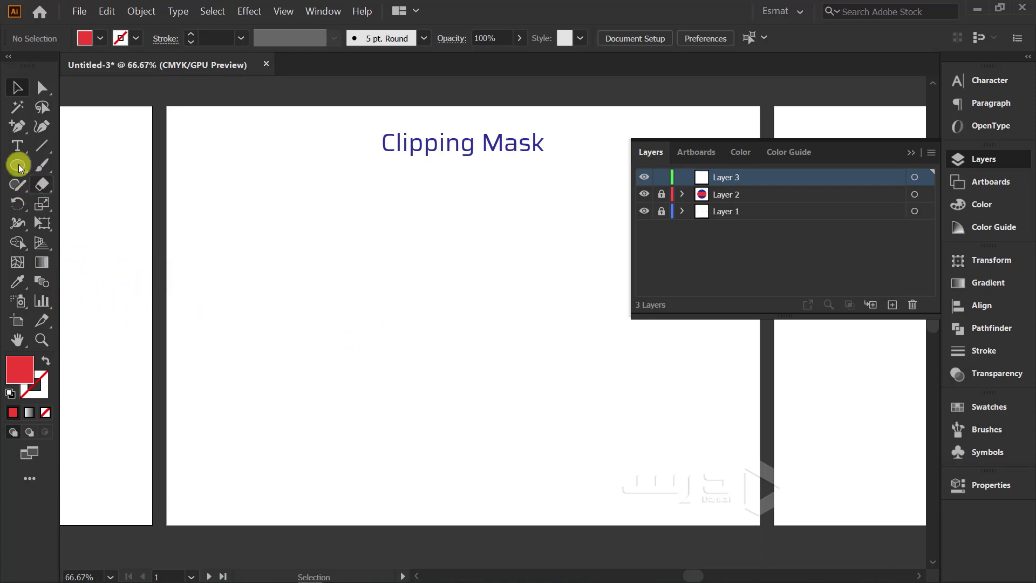
# Type MASK in a text area on the Clipping Mask artboard and select it
pyautogui.click(18, 146)
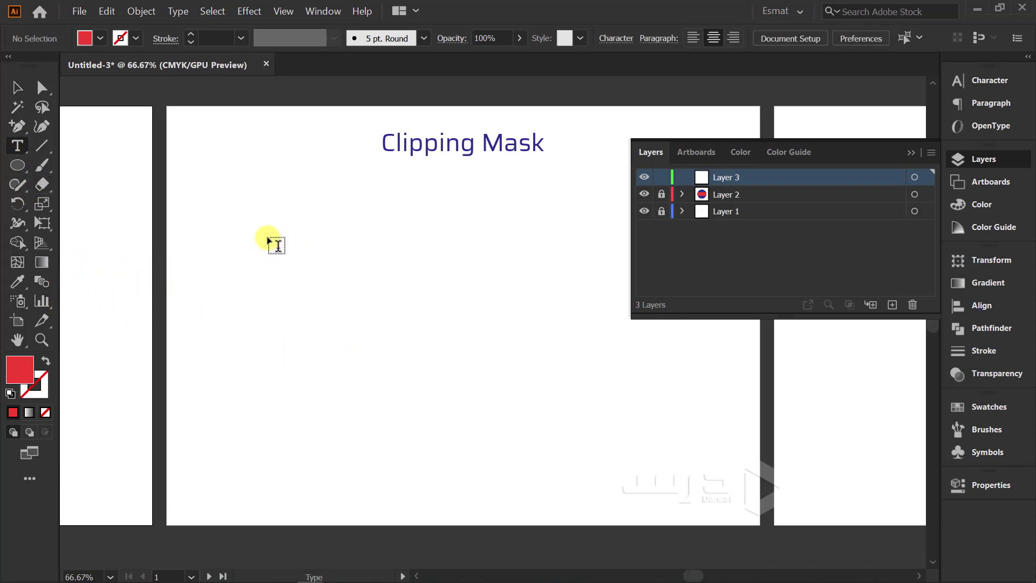
pyautogui.moveTo(269, 238); pyautogui.dragTo(620, 426)
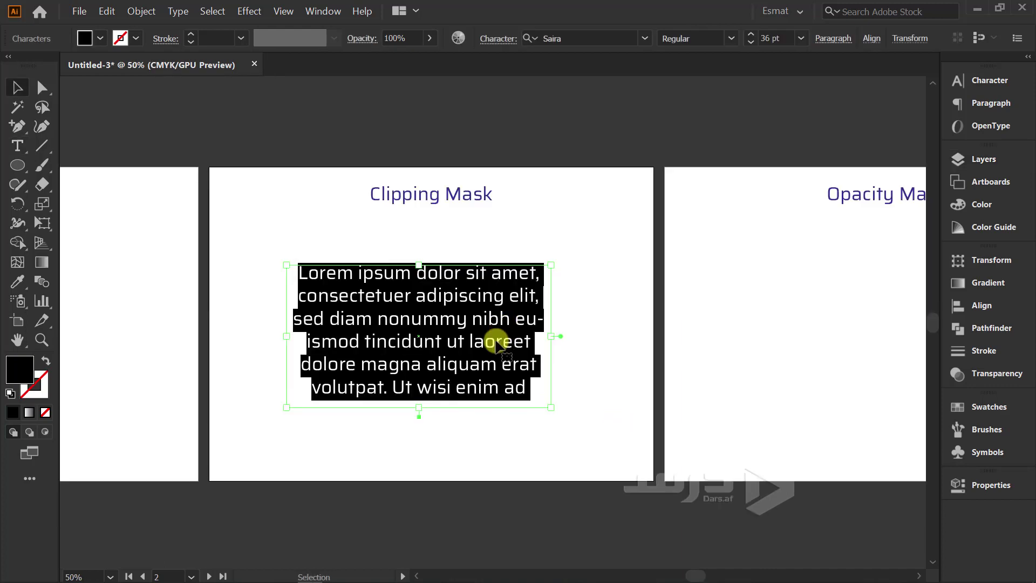
pyautogui.press('BackSpace')
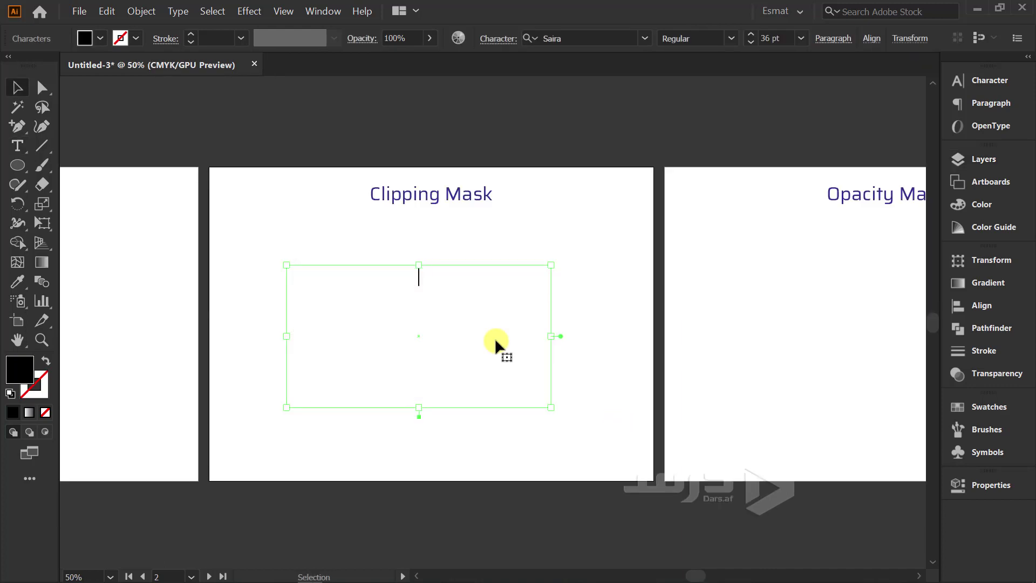
pyautogui.write('MA')
pyautogui.write('SK')
pyautogui.hotkey('ctrl', 'a')
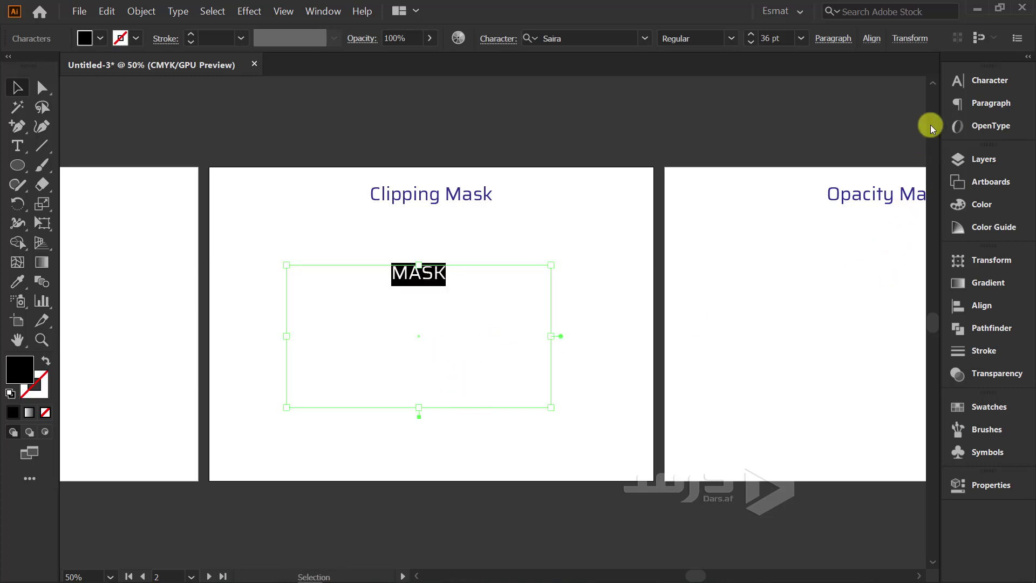
# Set the MASK text's font size to 180 pt in the Character panel
pyautogui.click(982, 79)
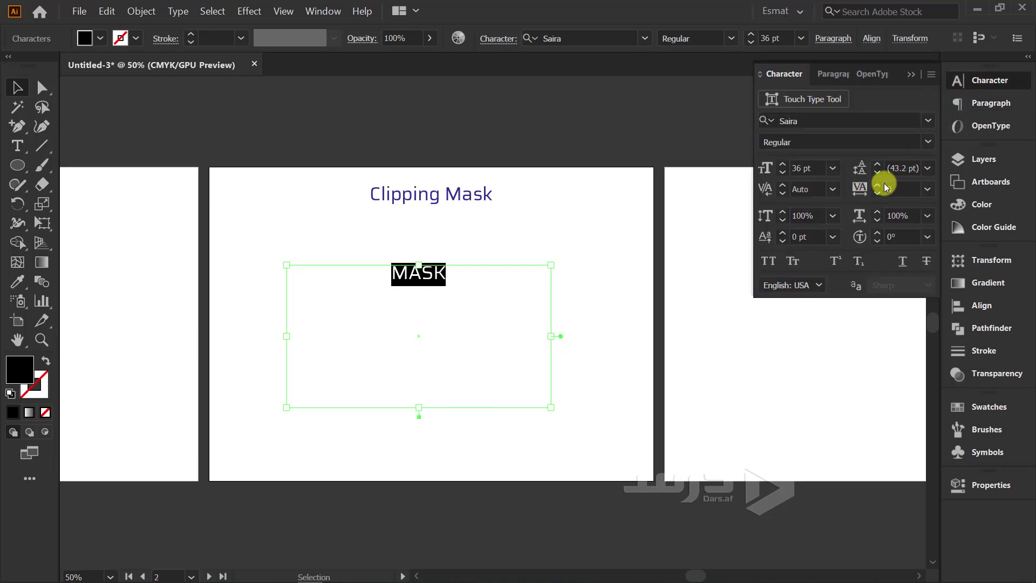
pyautogui.click(816, 167)
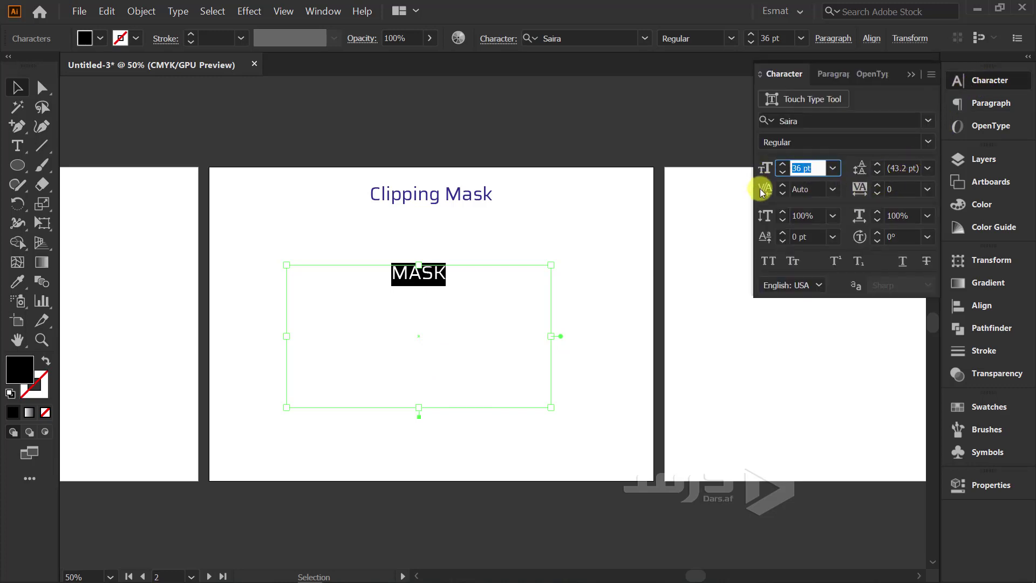
pyautogui.write('300')
pyautogui.press('Return')
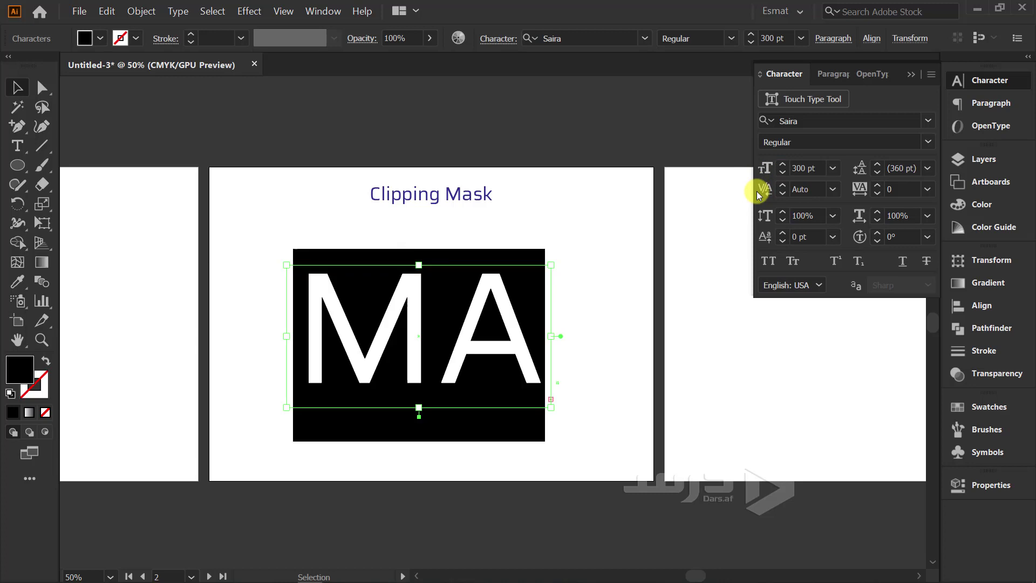
pyautogui.moveTo(810, 168); pyautogui.dragTo(747, 184)
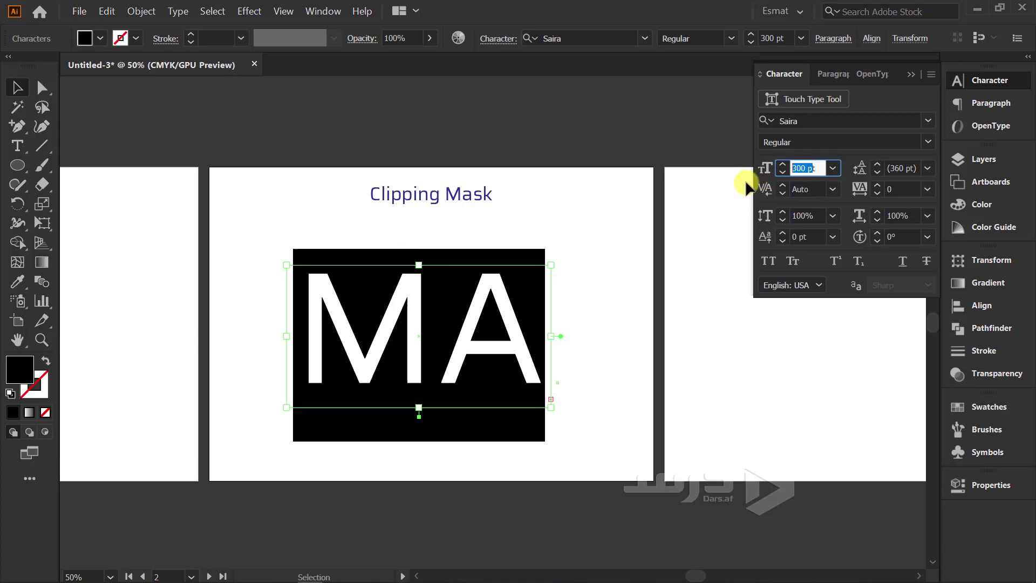
pyautogui.write('100')
pyautogui.press('Escape')
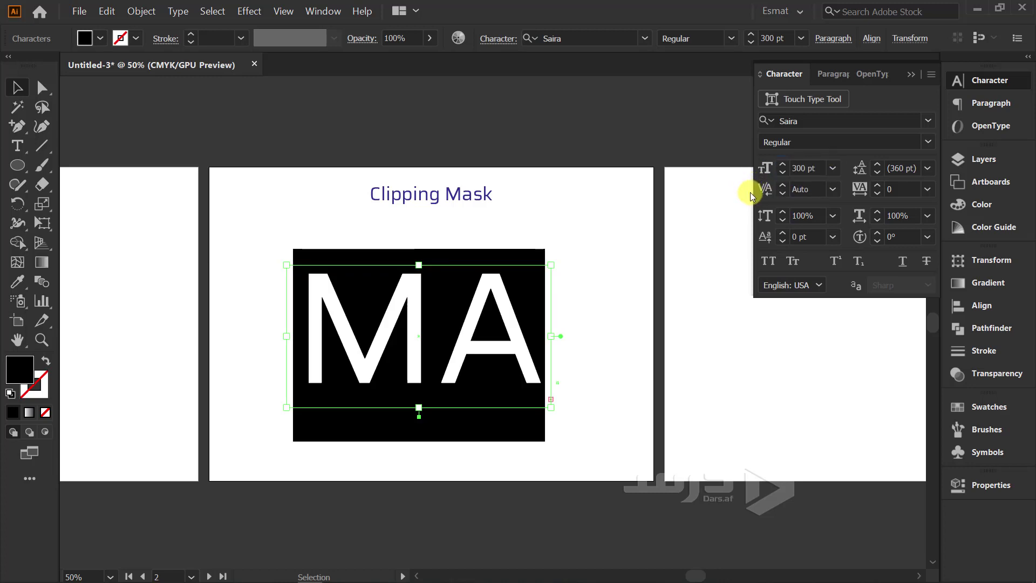
pyautogui.moveTo(809, 169); pyautogui.dragTo(788, 168)
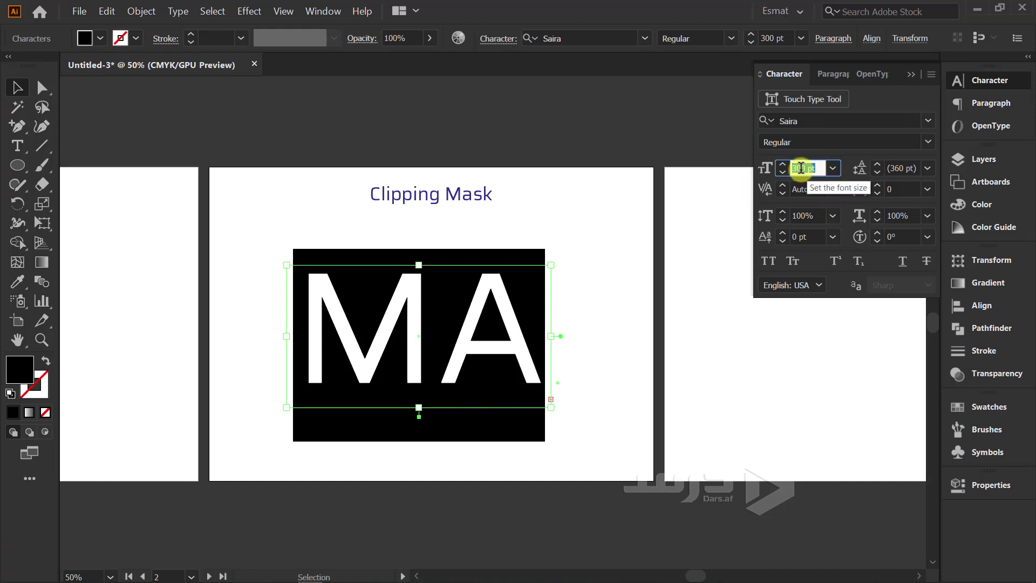
pyautogui.write('100')
pyautogui.press('Return')
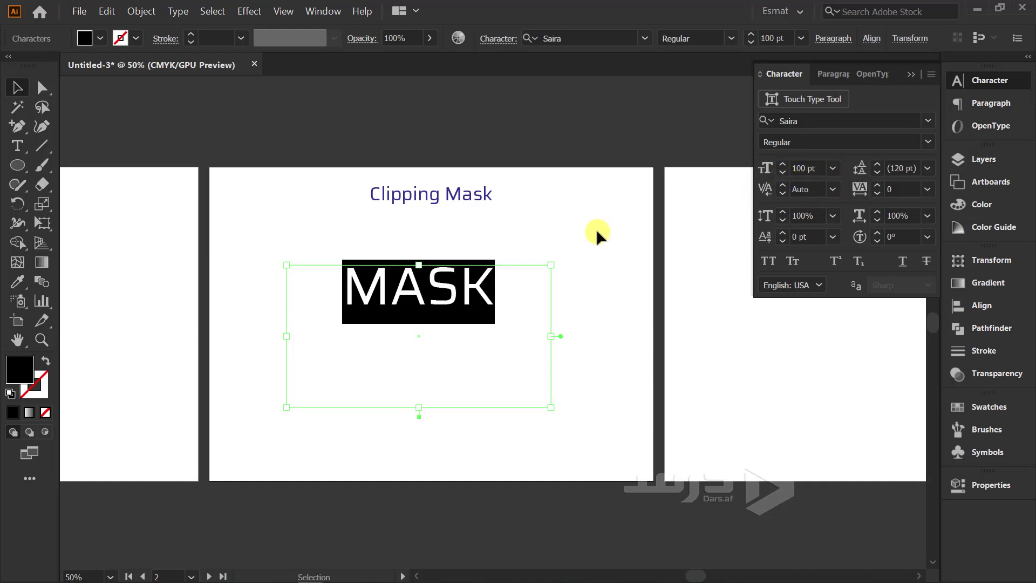
pyautogui.moveTo(806, 180); pyautogui.dragTo(737, 176)
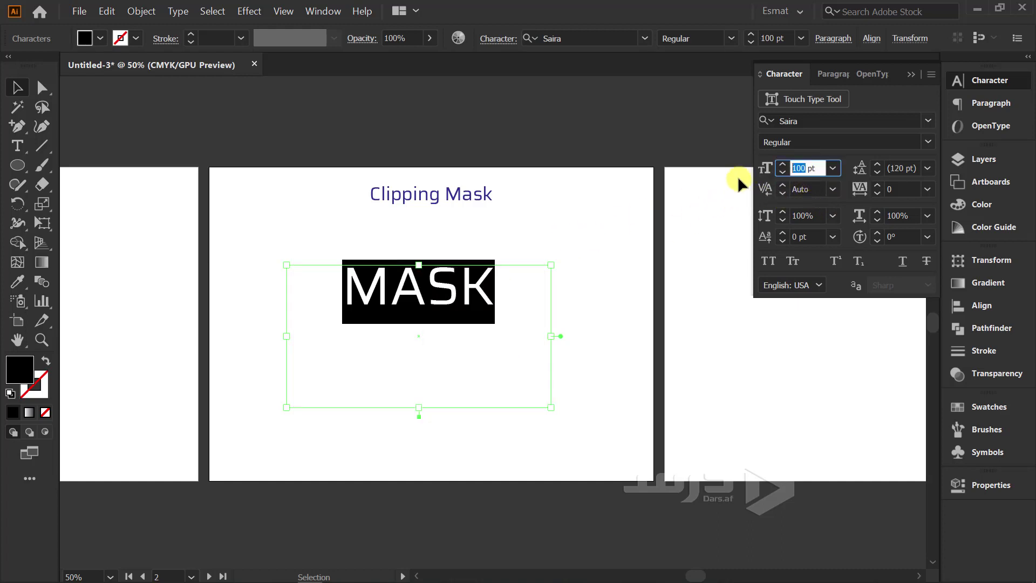
pyautogui.write('180')
pyautogui.press('Return')
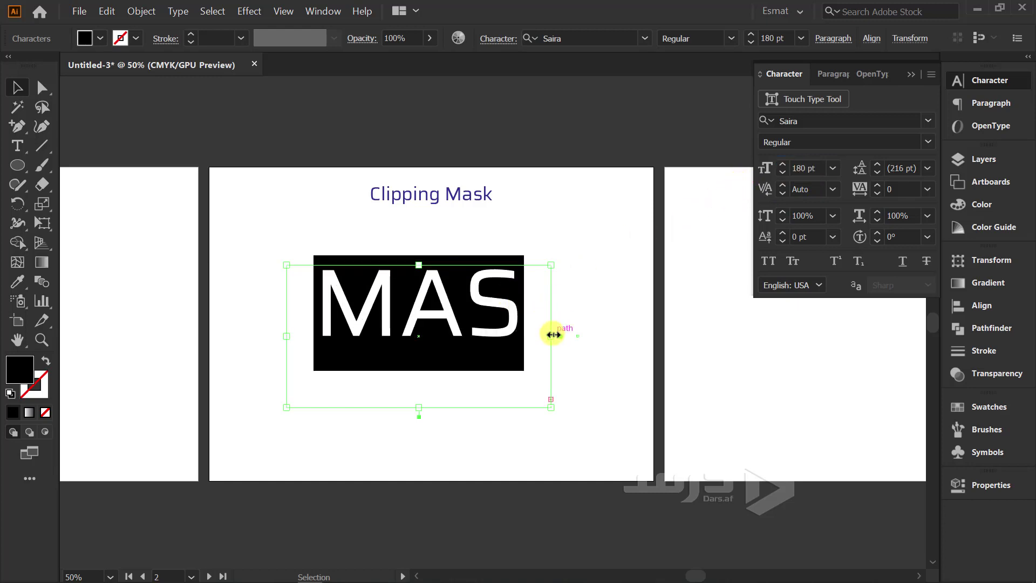
# Widen and centre MASK, then drag the lightroom-dramatic-landscape-coloring photo into the document
pyautogui.moveTo(551, 335); pyautogui.dragTo(603, 337)
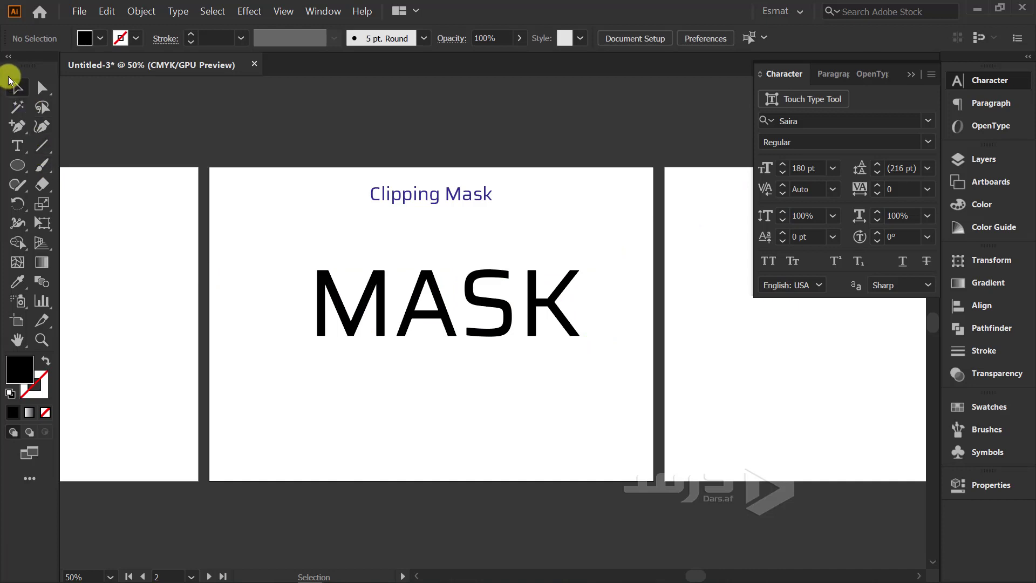
pyautogui.moveTo(483, 295); pyautogui.dragTo(469, 308)
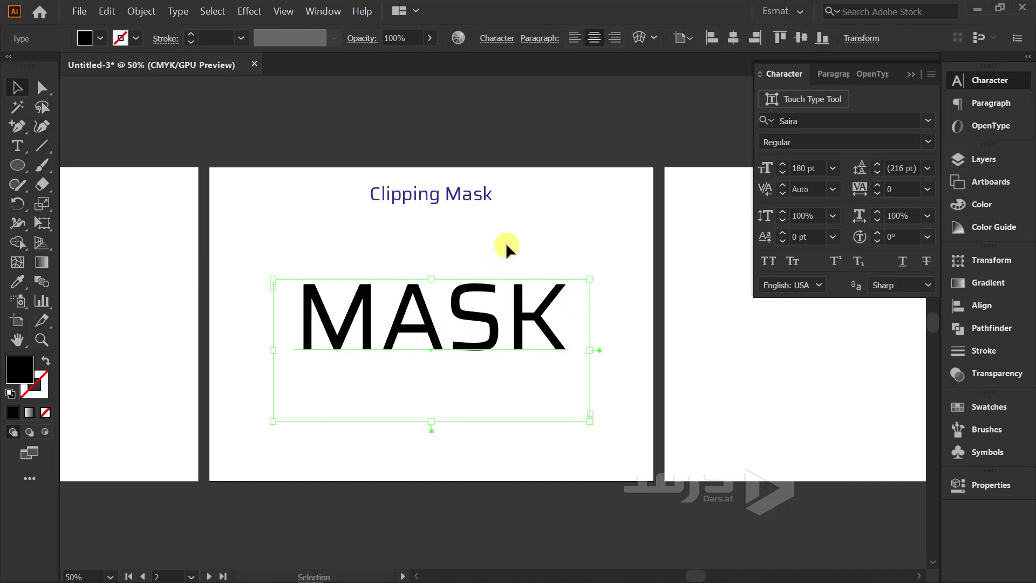
pyautogui.click(506, 242)
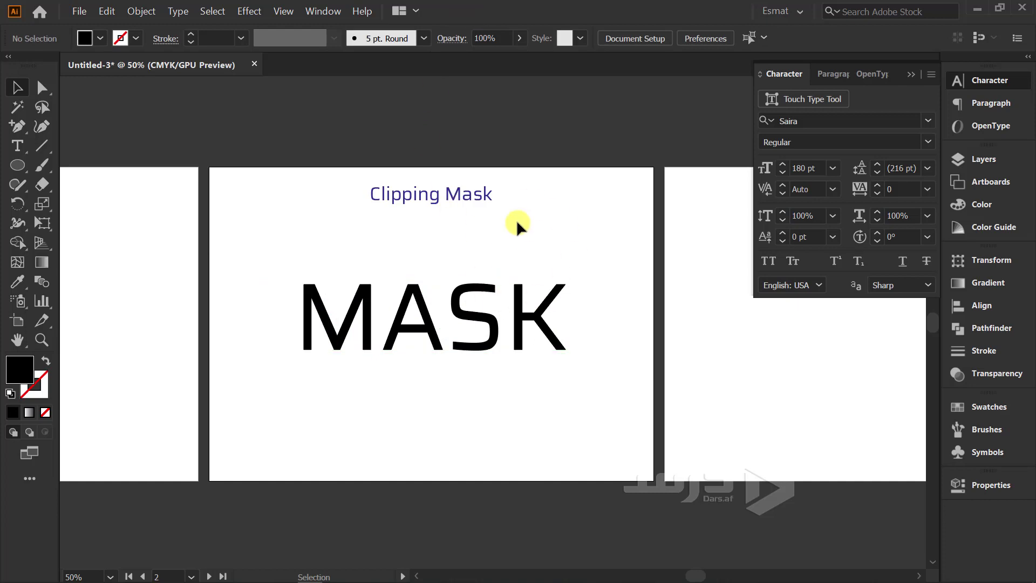
pyautogui.moveTo(464, 307); pyautogui.dragTo(459, 333)
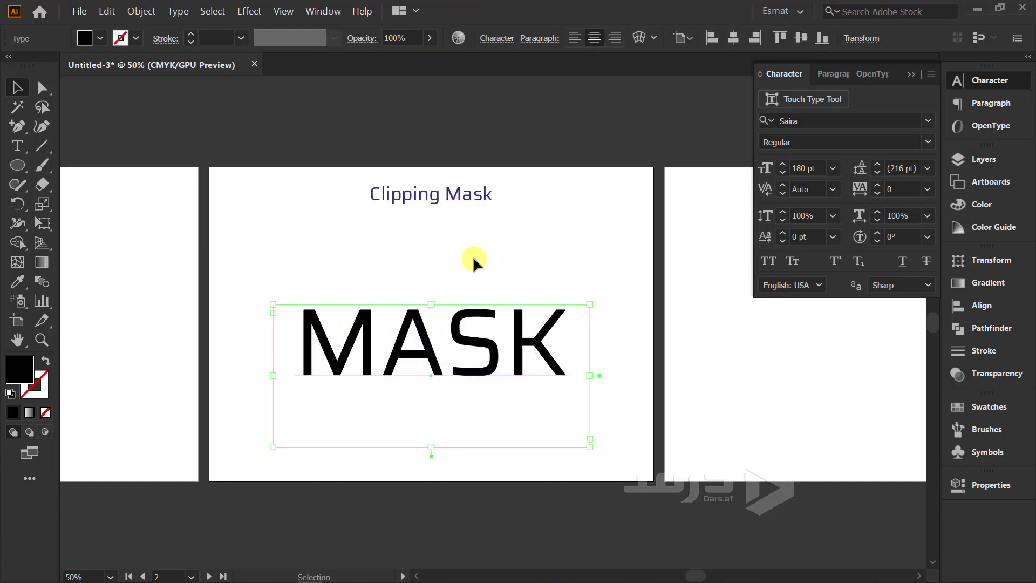
pyautogui.moveTo(496, 11); pyautogui.dragTo(635, 340)
pyautogui.moveTo(305, 200)
pyautogui.mouseDown()
pyautogui.moveTo(491, 353)
pyautogui.moveTo(462, 273)
pyautogui.mouseUp()
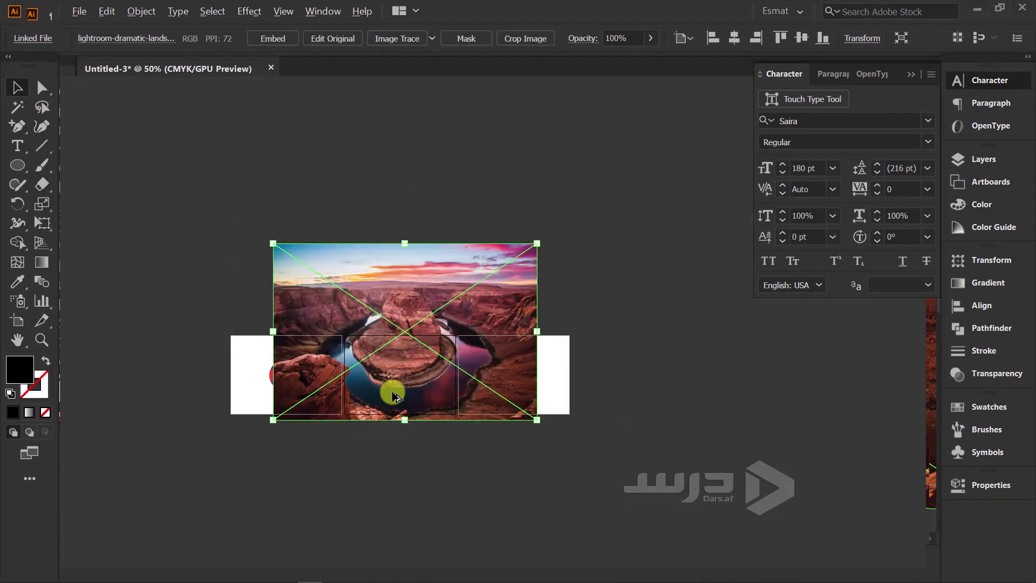
# Resize and centre the canyon photo over the MASK text, then deselect it
pyautogui.moveTo(536, 244)
pyautogui.mouseDown()
pyautogui.moveTo(411, 333)
pyautogui.moveTo(398, 268)
pyautogui.mouseUp()
pyautogui.hotkey('ctrl', '=')
pyautogui.hotkey('ctrl', '=')
pyautogui.hotkey('ctrl', '=')
pyautogui.hotkey('ctrl', '=')
pyautogui.moveTo(358, 340)
pyautogui.mouseDown()
pyautogui.moveTo(644, 312)
pyautogui.moveTo(632, 319)
pyautogui.mouseUp()
pyautogui.moveTo(636, 115)
pyautogui.mouseDown()
pyautogui.moveTo(596, 179)
pyautogui.moveTo(382, 323)
pyautogui.mouseUp()
pyautogui.moveTo(364, 418)
pyautogui.mouseDown()
pyautogui.moveTo(520, 312)
pyautogui.moveTo(523, 294)
pyautogui.mouseUp()
pyautogui.click(439, 377)
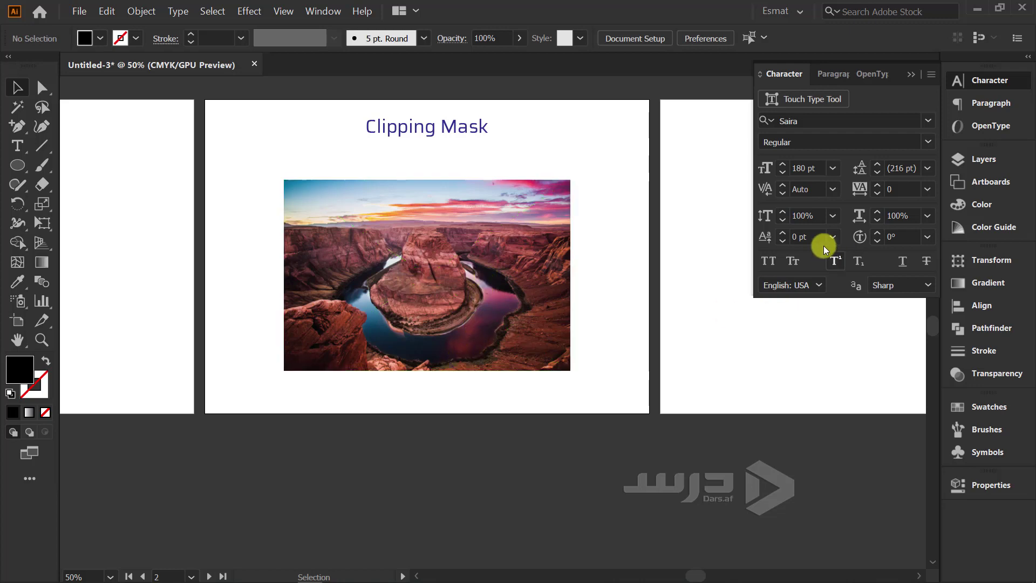
# Move the linked canyon photo below MASK in Layers and select both objects
pyautogui.click(985, 160)
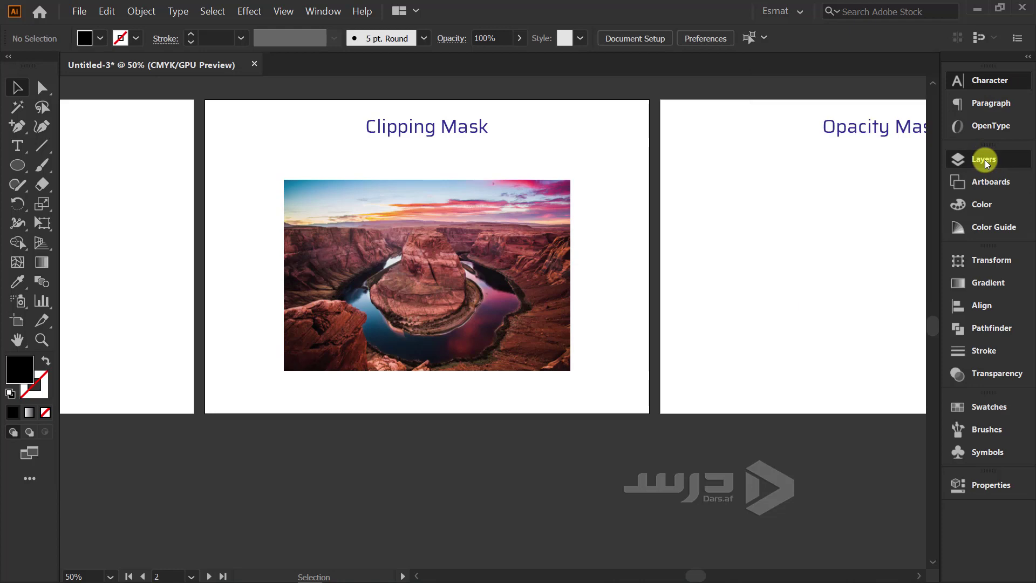
pyautogui.click(985, 160)
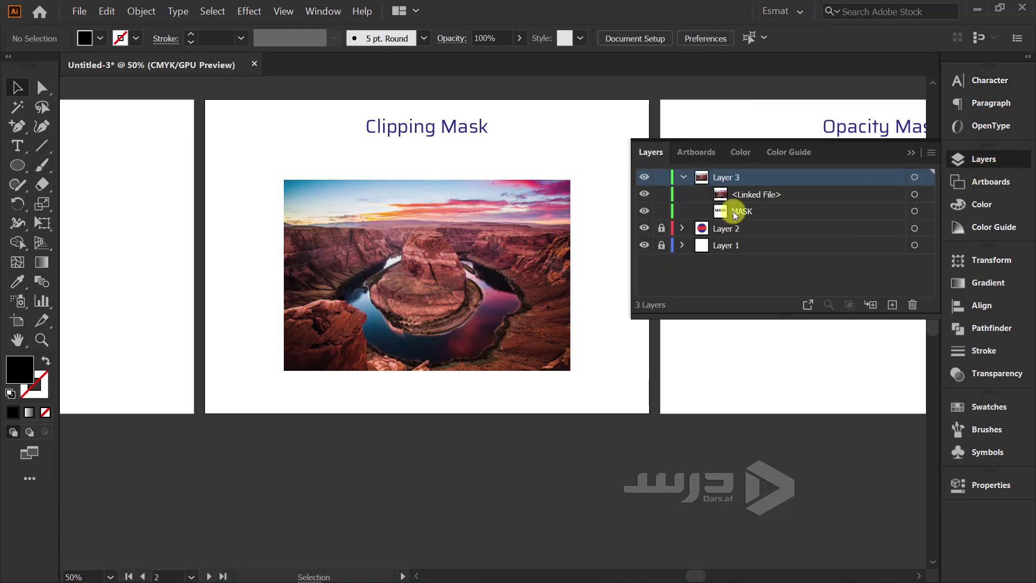
pyautogui.moveTo(762, 197); pyautogui.dragTo(764, 211)
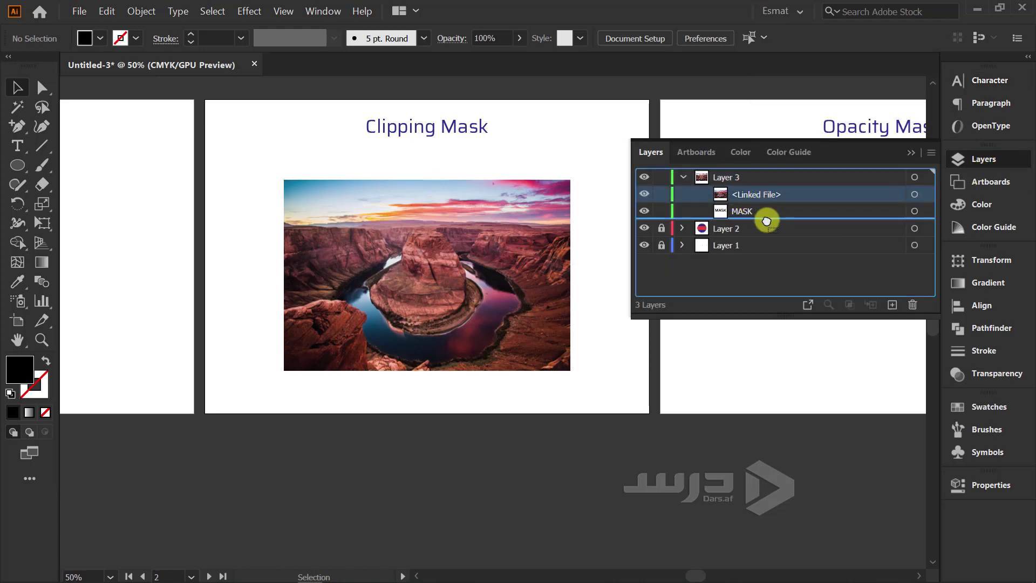
pyautogui.click(761, 195)
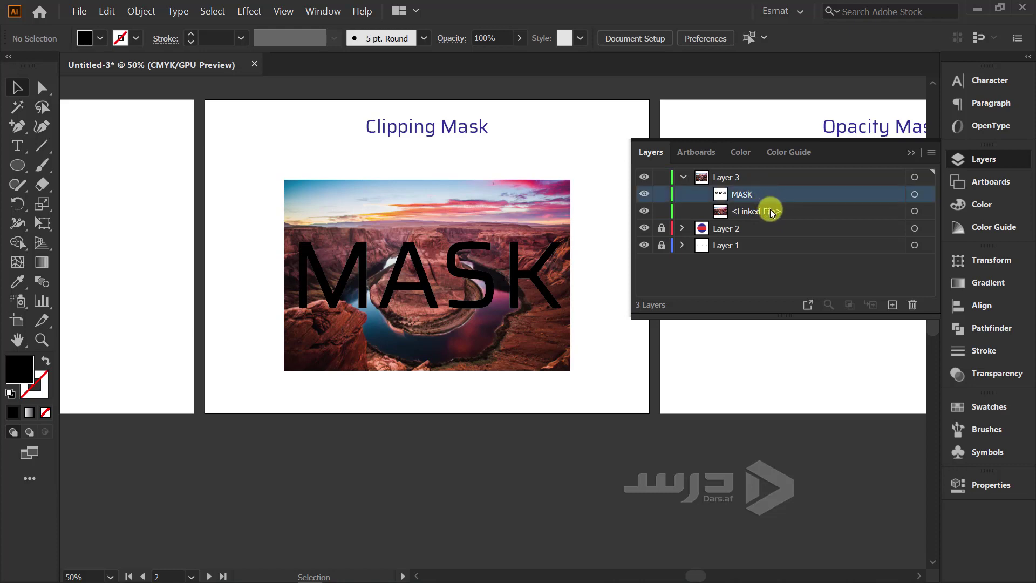
pyautogui.keyDown('shift'); pyautogui.click(772, 211); pyautogui.keyUp('shift')
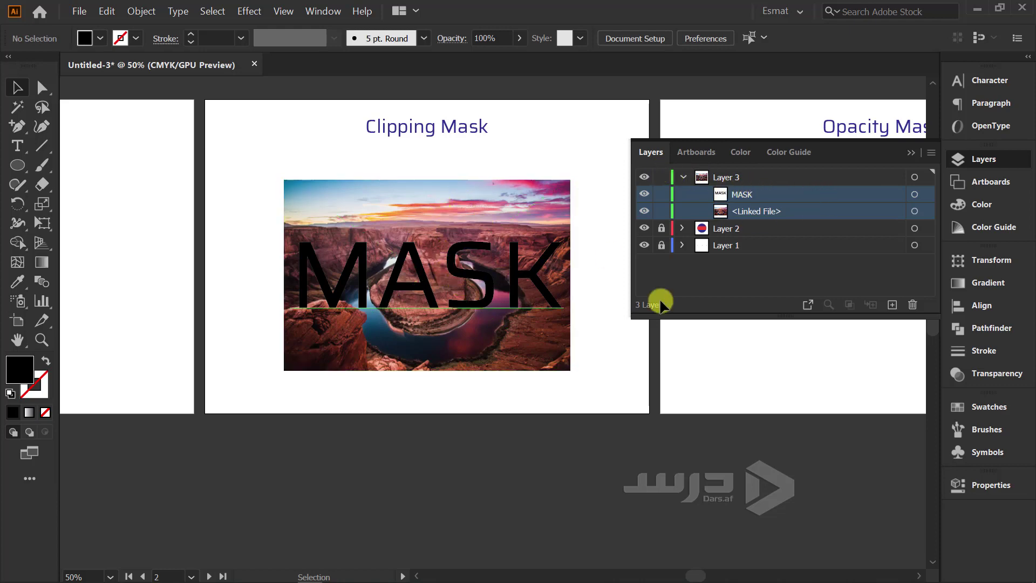
pyautogui.click(914, 194)
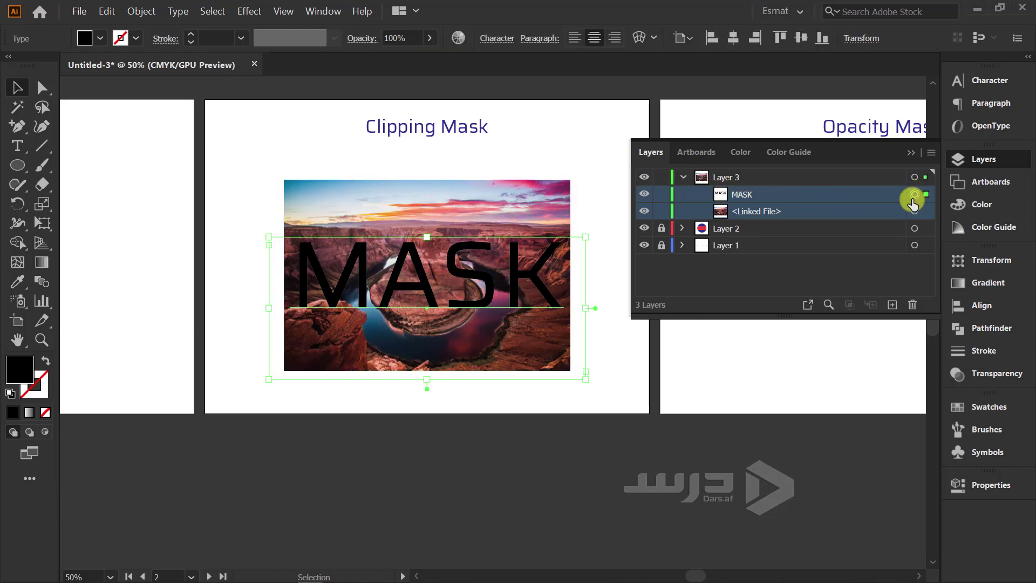
pyautogui.keyDown('shift'); pyautogui.click(913, 211); pyautogui.keyUp('shift')
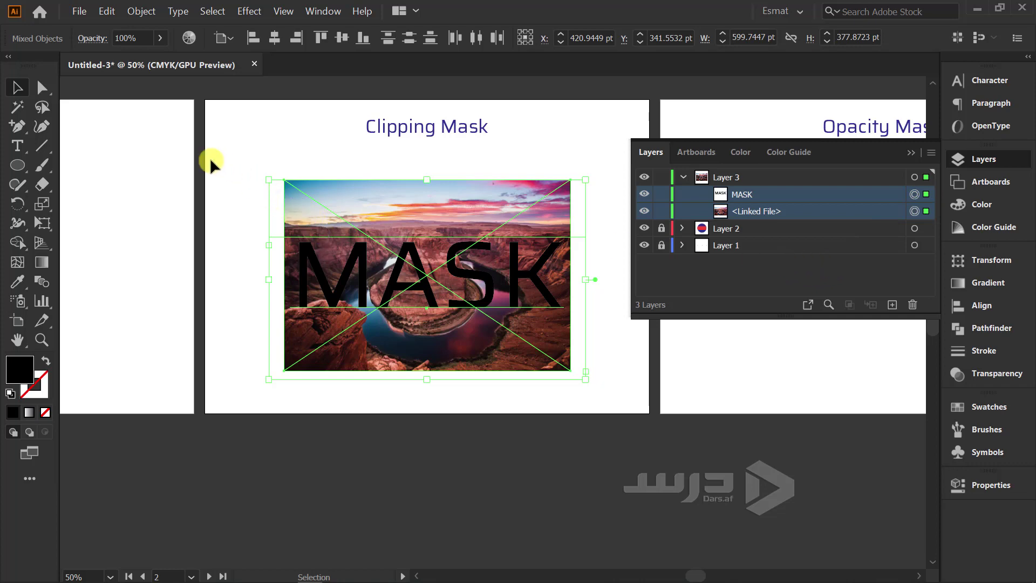
# Clip the canyon photo to the MASK text with Object > Clipping Mask > Make, then deselect
pyautogui.click(142, 17)
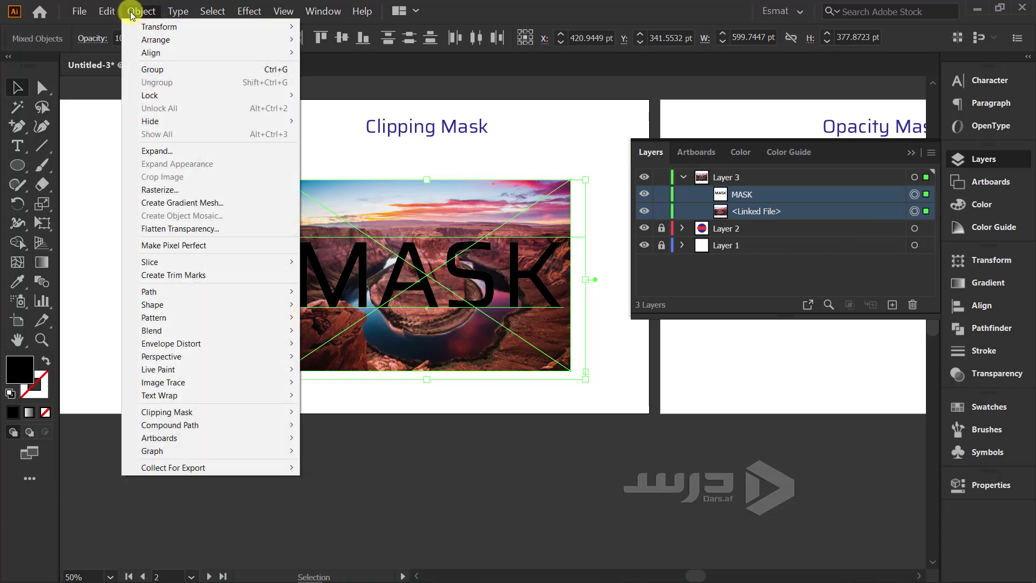
pyautogui.press('Escape')
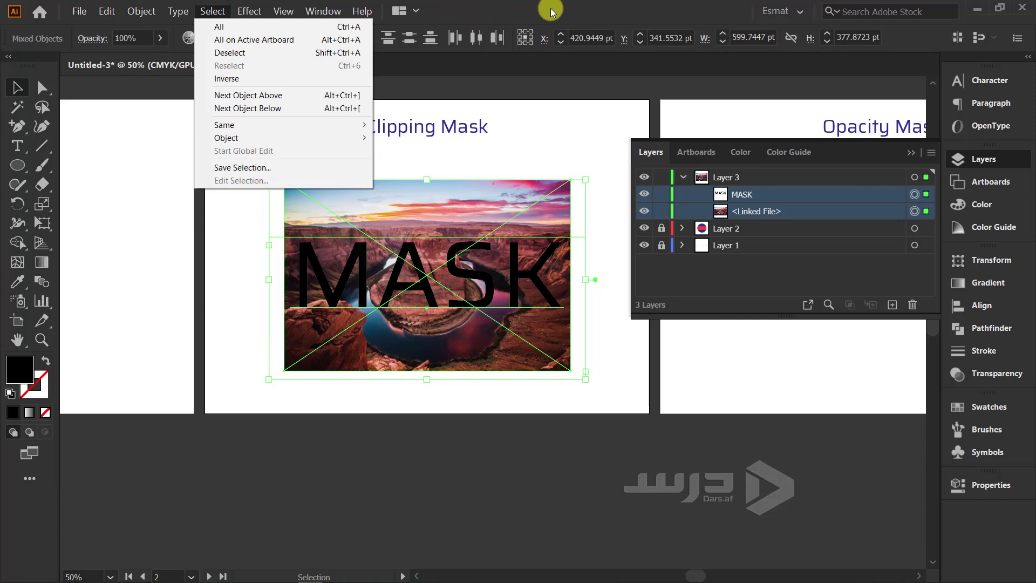
pyautogui.click(134, 13)
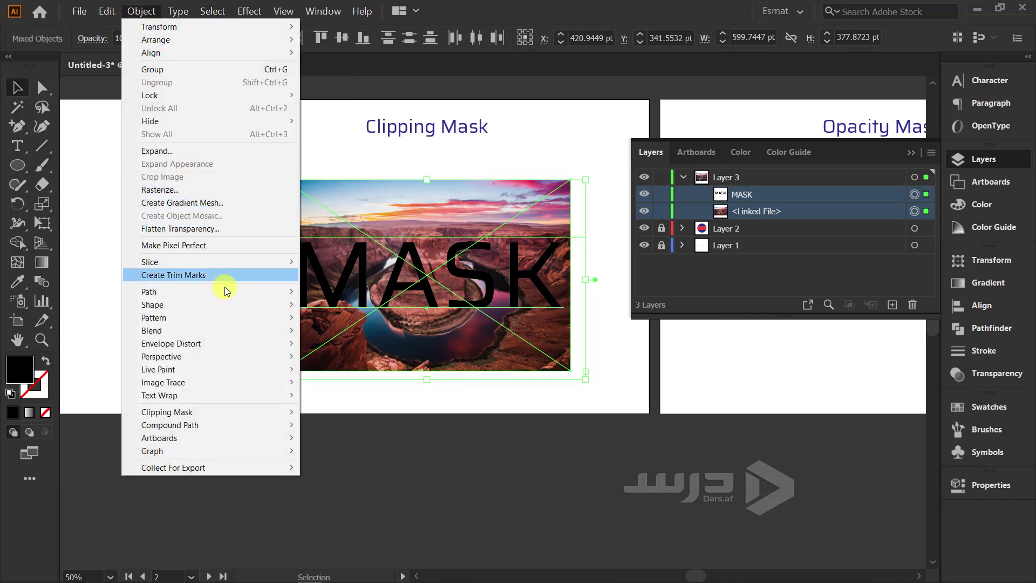
pyautogui.moveTo(167, 412)
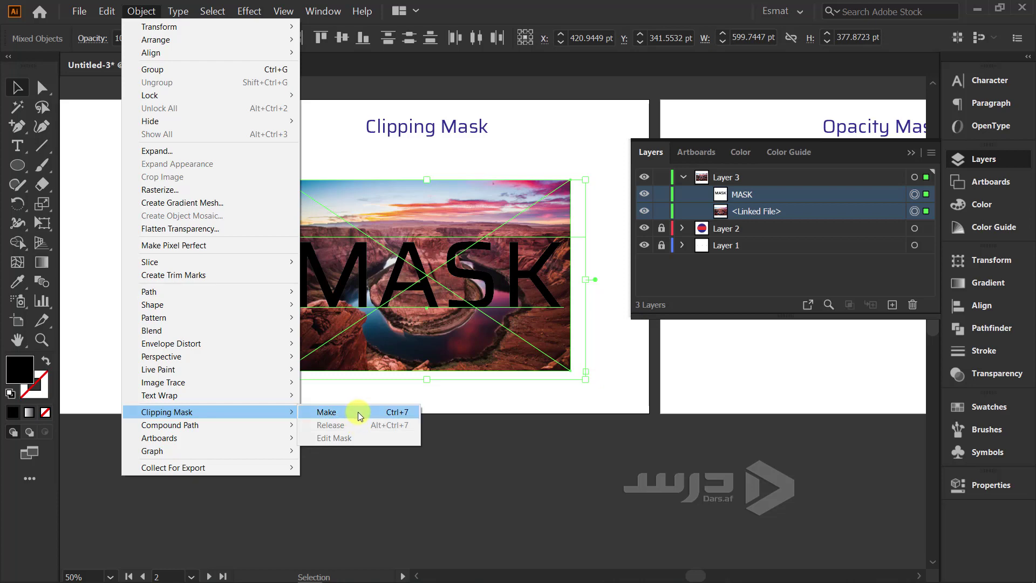
pyautogui.click(358, 413)
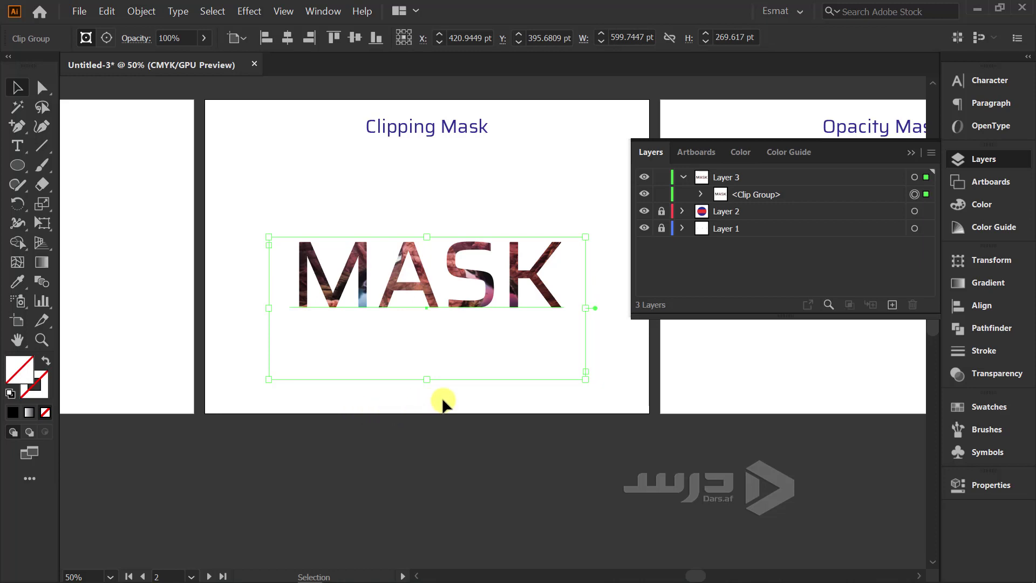
pyautogui.click(441, 397)
pyautogui.scroll(2, 472, 300)
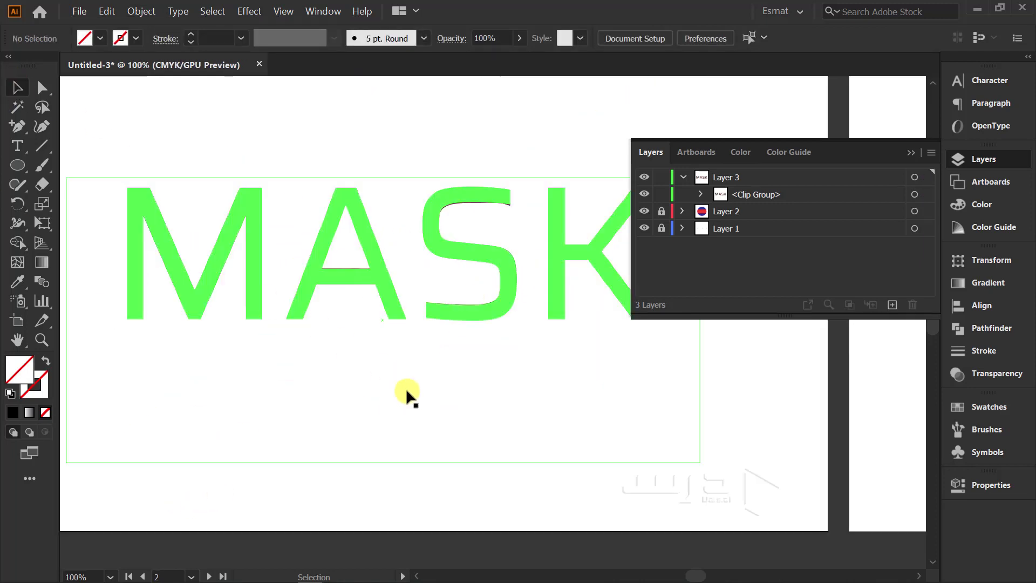
# Expand Layer 2 and the clip groups in Layers 2 and 3 to reveal their contents
pyautogui.keyDown('alt'); pyautogui.scroll(-1, 812, 483); pyautogui.keyUp('alt')
pyautogui.moveTo(814, 481)
pyautogui.mouseDown()
pyautogui.moveTo(625, 421)
pyautogui.moveTo(637, 478)
pyautogui.mouseUp()
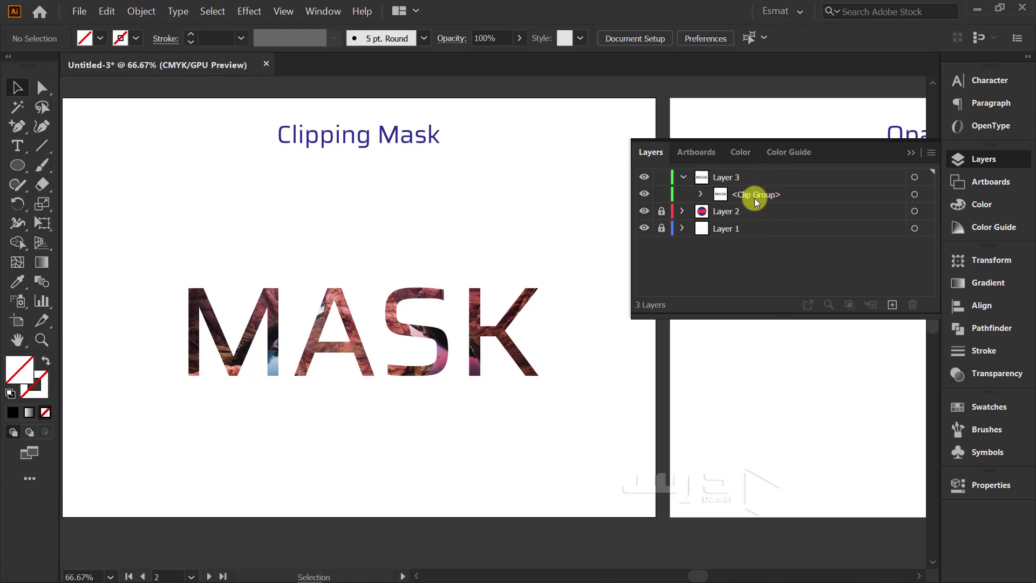
pyautogui.click(681, 211)
pyautogui.click(702, 228)
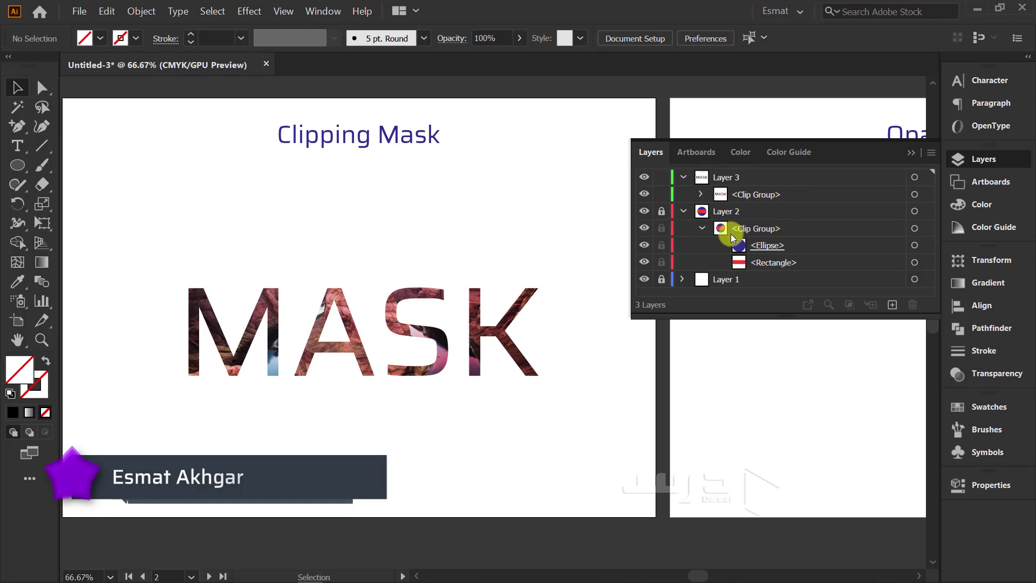
pyautogui.click(699, 194)
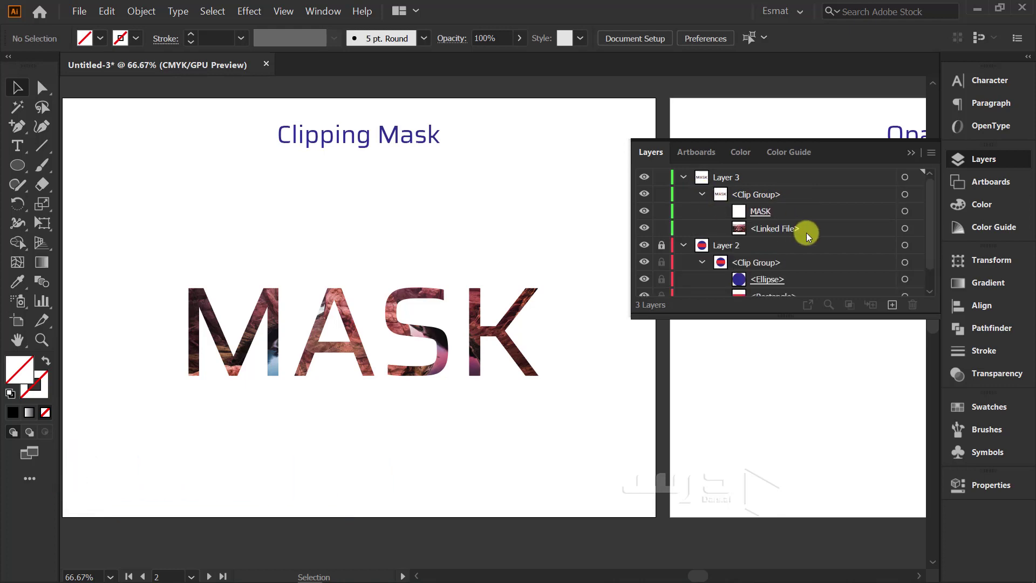
# Make the Layers panel taller so every row shows, then pan back to the MASK artwork
pyautogui.scroll(-1, 801, 231)
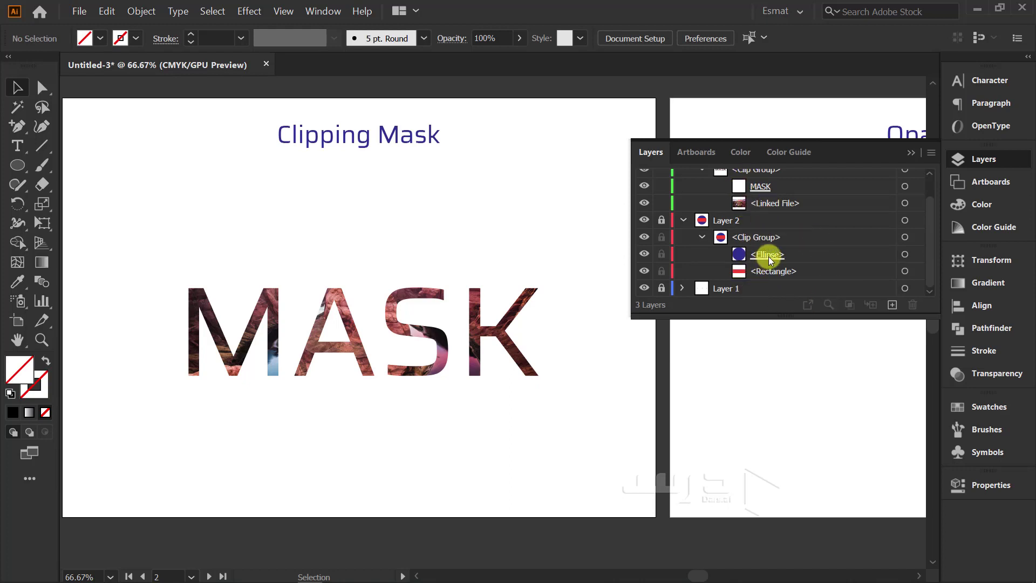
pyautogui.scroll(1, 773, 213)
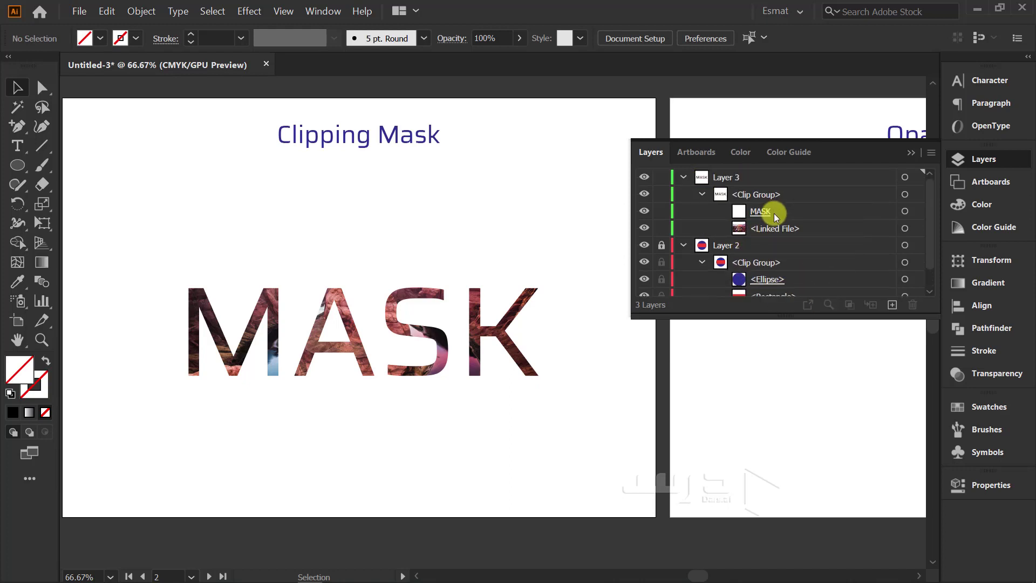
pyautogui.moveTo(782, 318); pyautogui.dragTo(770, 391)
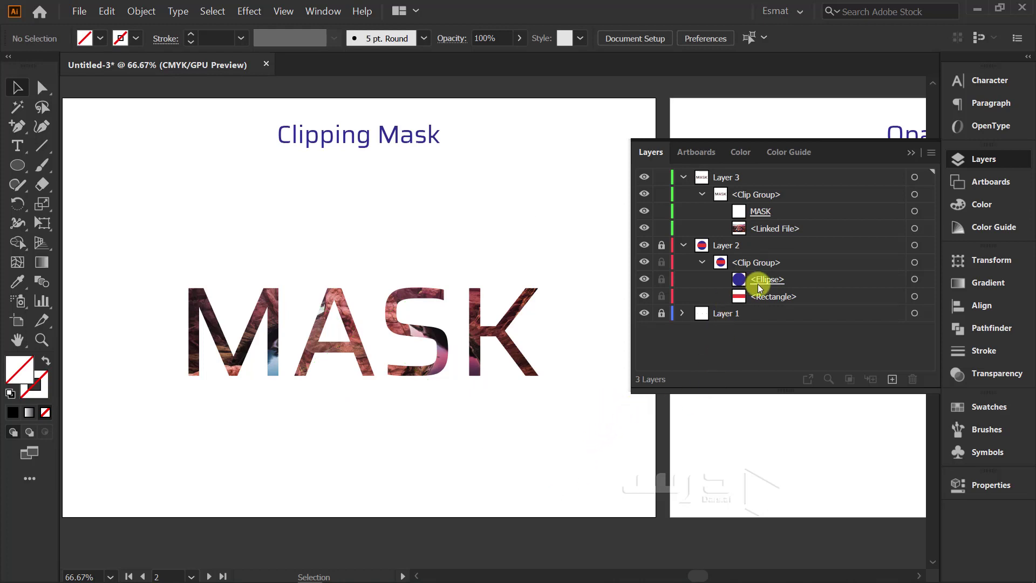
pyautogui.scroll(-1, 535, 357)
pyautogui.scroll(-2, 535, 358)
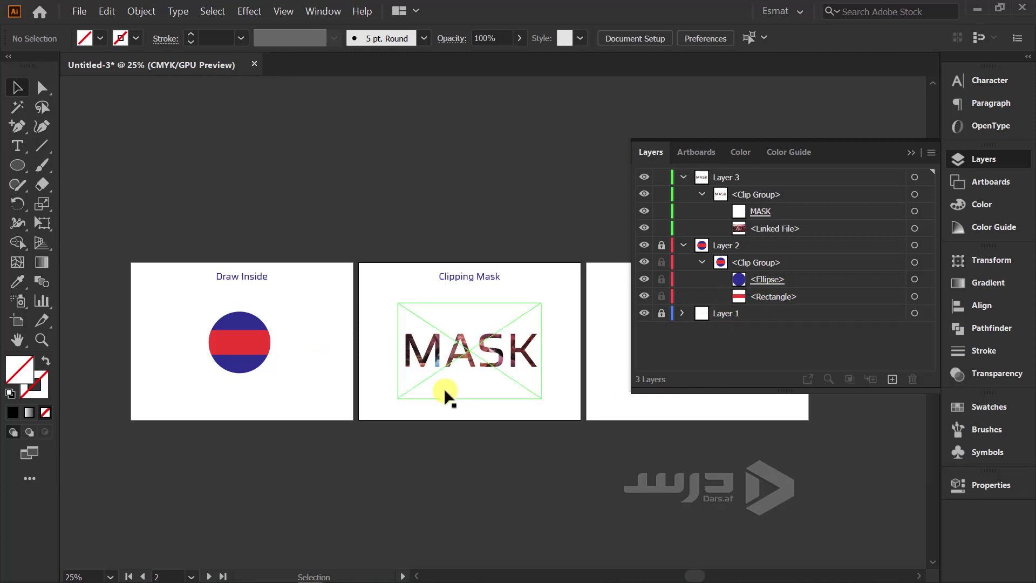
pyautogui.scroll(4, 444, 387)
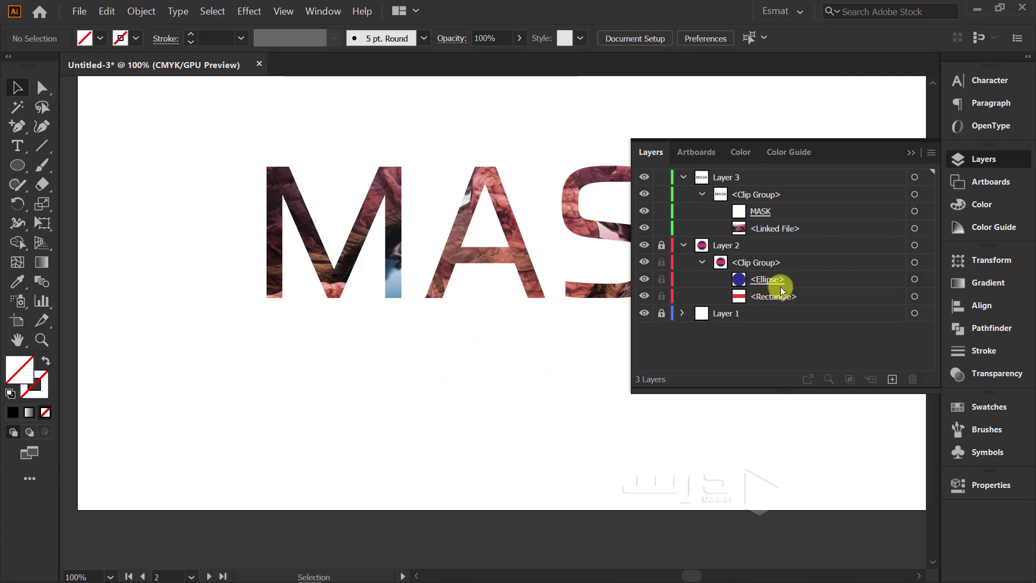
pyautogui.scroll(-1, 386, 338)
pyautogui.moveTo(386, 338)
pyautogui.mouseDown()
pyautogui.moveTo(430, 371)
pyautogui.moveTo(400, 386)
pyautogui.mouseUp()
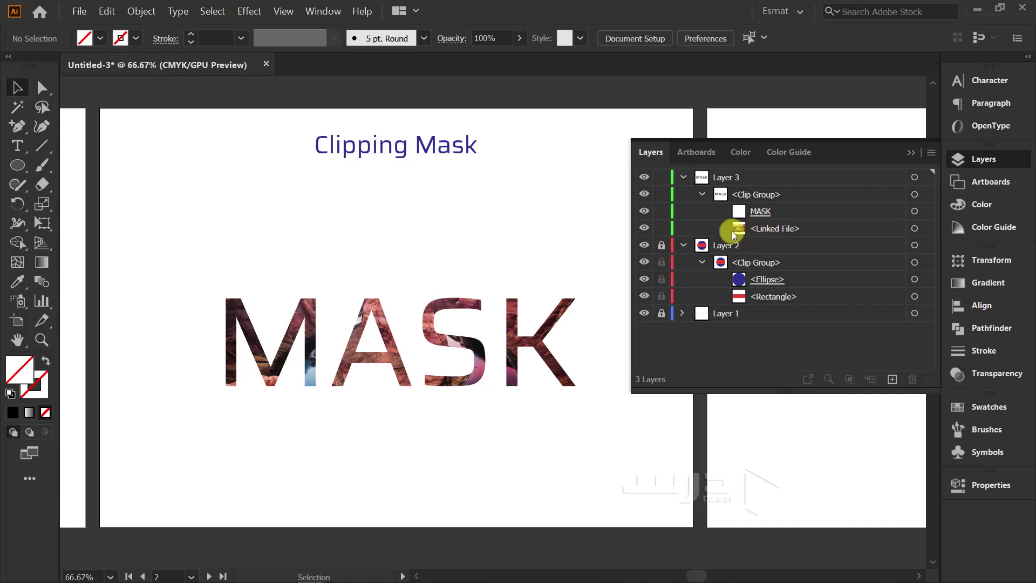
# Try moving the linked photo above the MASK text, then put it back below
pyautogui.click(755, 226)
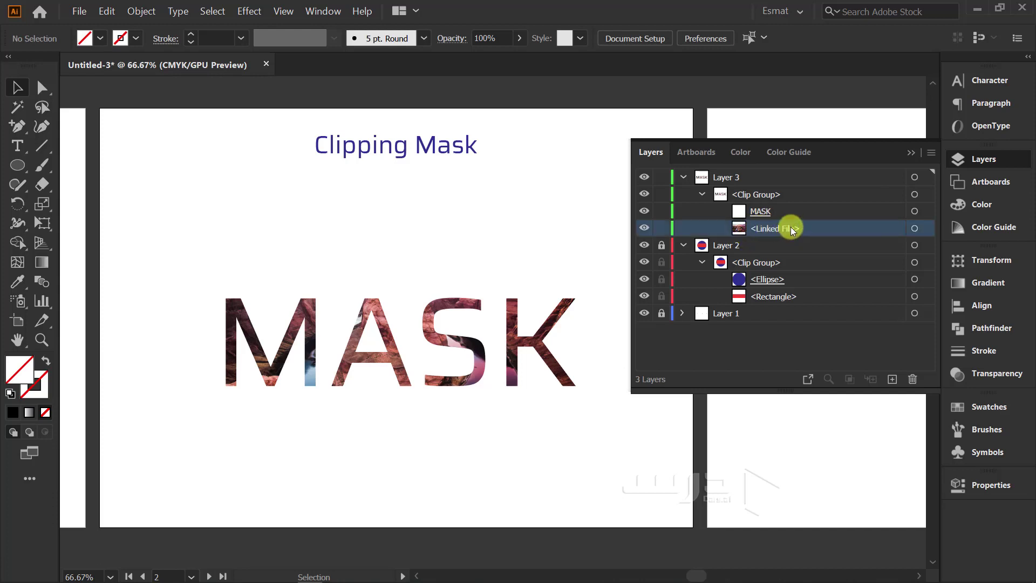
pyautogui.moveTo(791, 227); pyautogui.dragTo(792, 206)
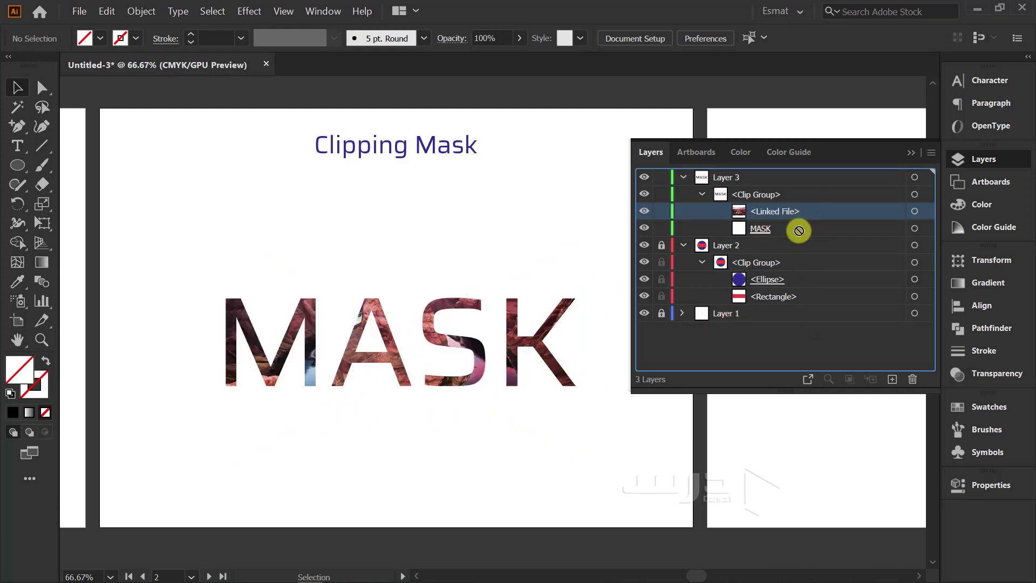
pyautogui.moveTo(805, 211); pyautogui.dragTo(798, 229)
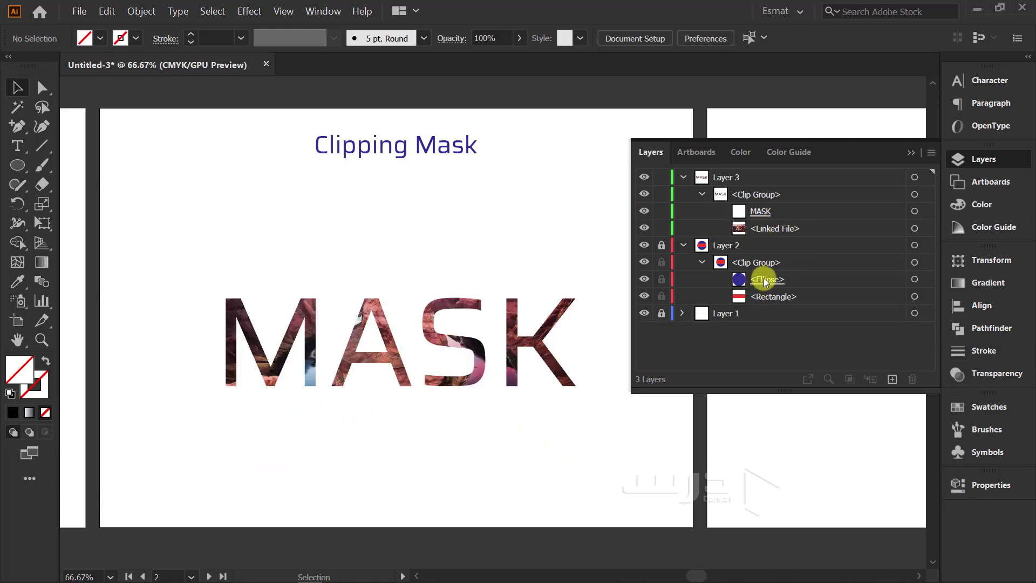
# Unlock Layer 2 and move the Rectangle above the Ellipse in its clip group
pyautogui.moveTo(765, 281); pyautogui.dragTo(782, 300)
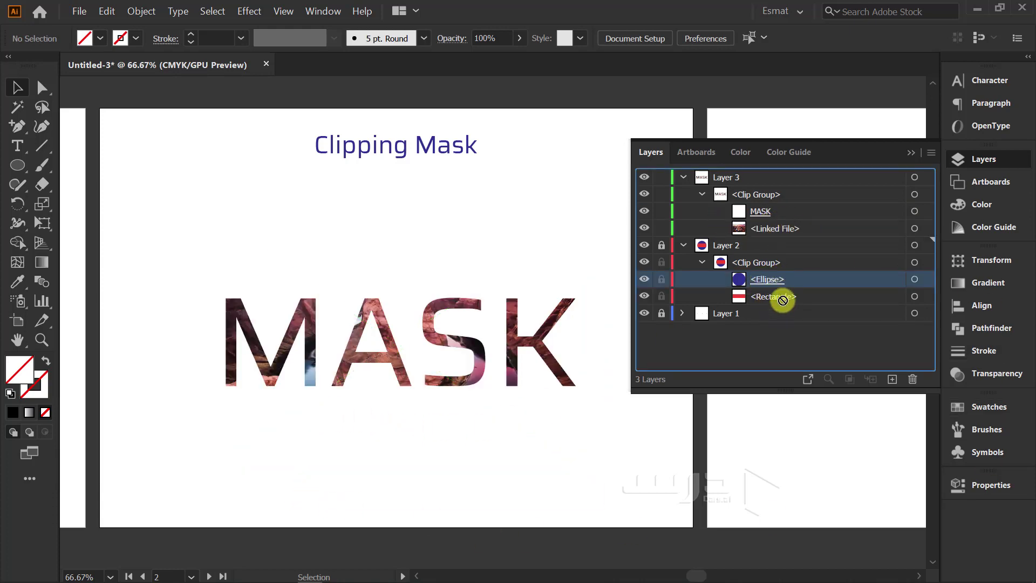
pyautogui.click(774, 295)
pyautogui.click(661, 245)
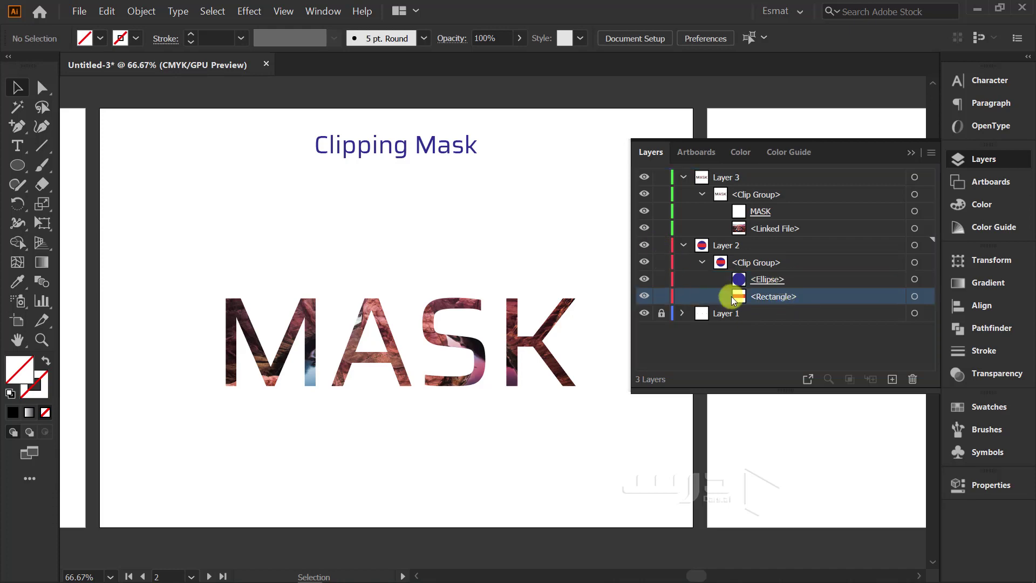
pyautogui.moveTo(734, 300); pyautogui.dragTo(761, 272)
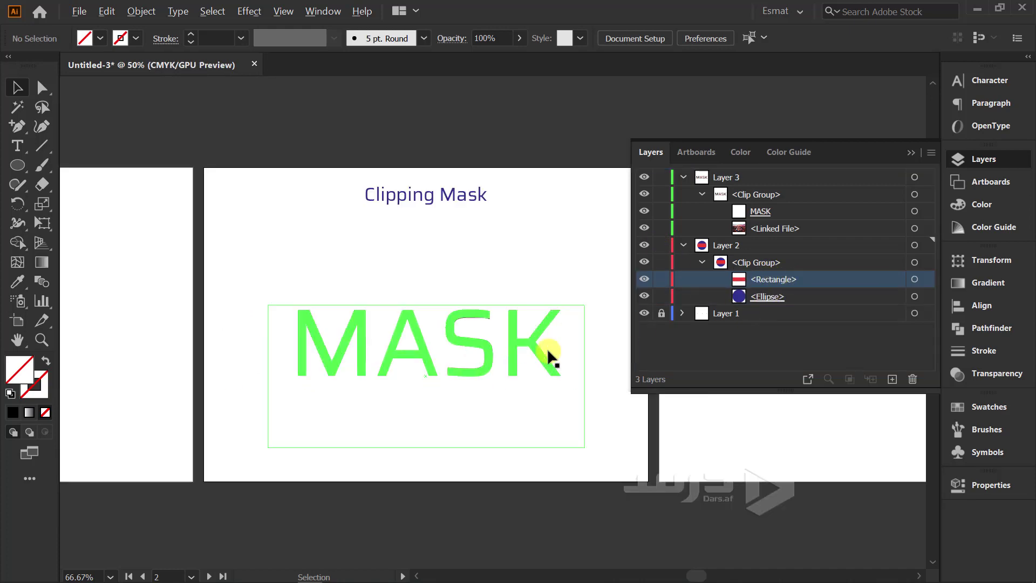
pyautogui.scroll(-2, 540, 353)
pyautogui.scroll(3, 259, 340)
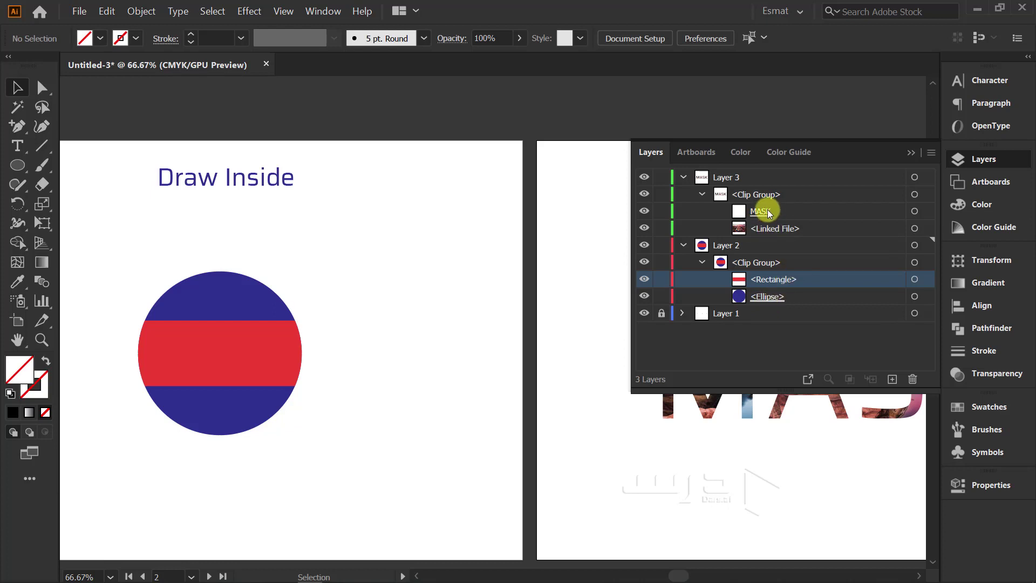
# Move the MASK clip group up on the Clipping Mask artboard, just under the title
pyautogui.scroll(-2, 323, 426)
pyautogui.scroll(1, 469, 450)
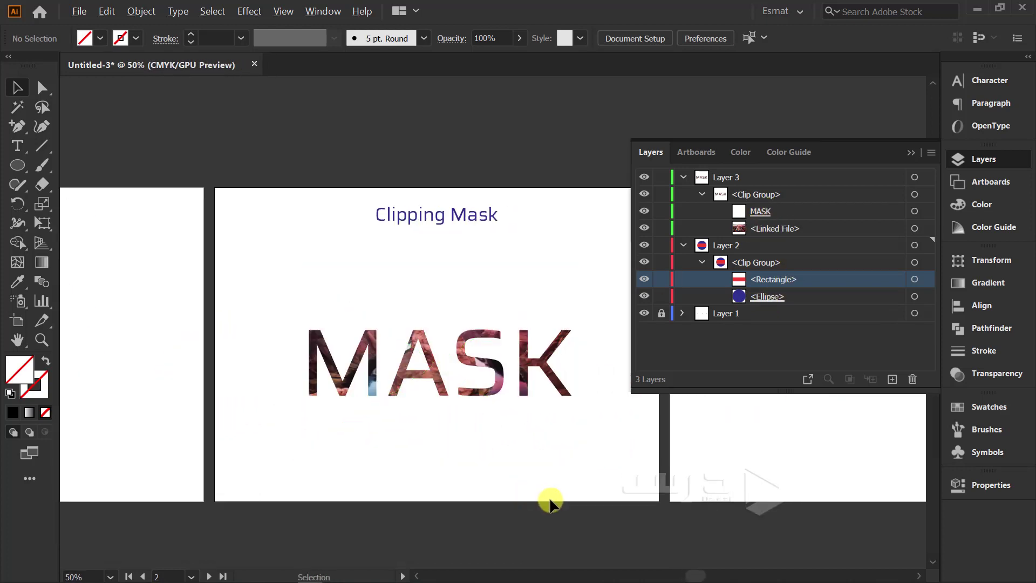
pyautogui.scroll(1, 550, 497)
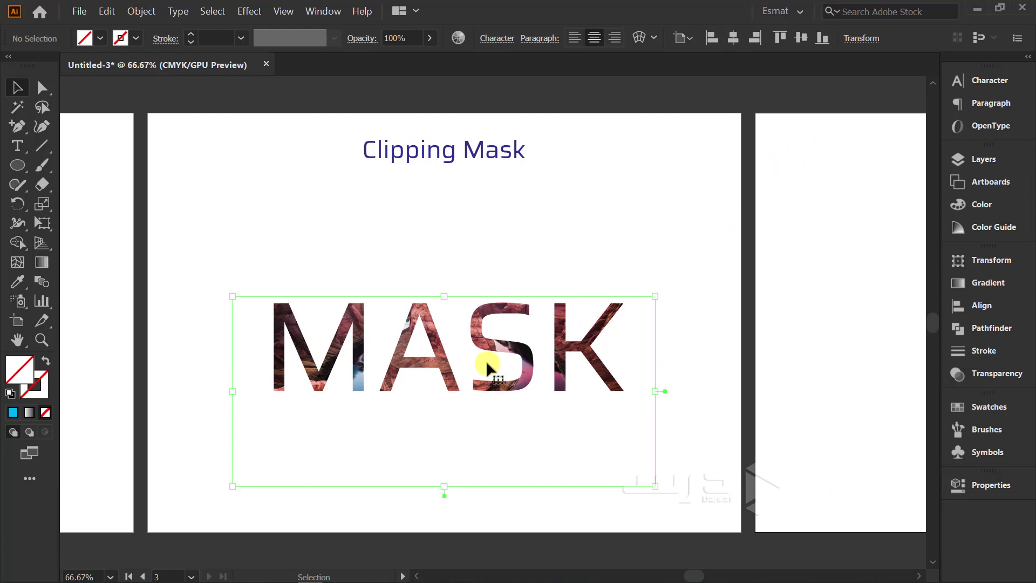
pyautogui.click(724, 286)
pyautogui.click(218, 448)
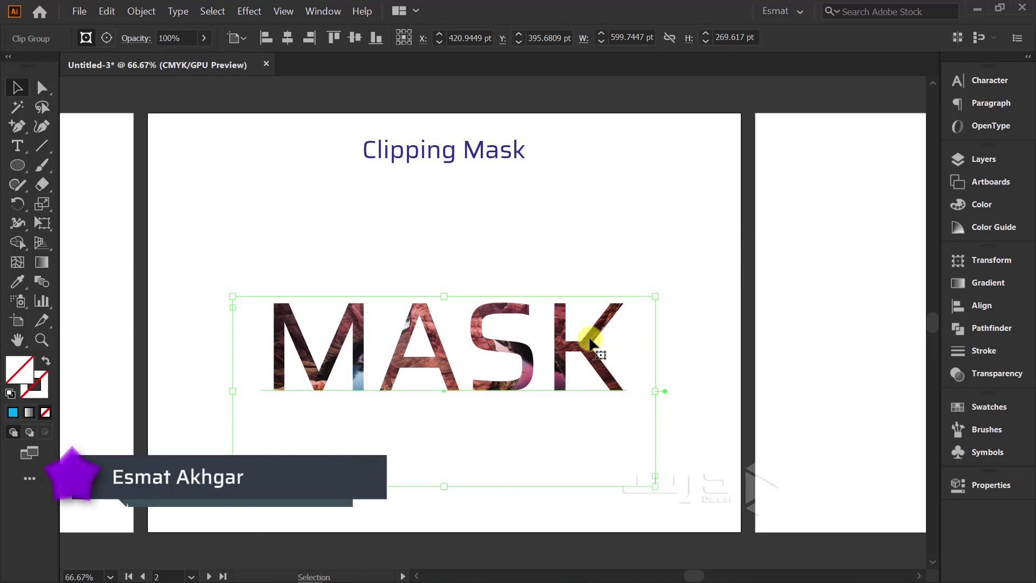
pyautogui.moveTo(587, 346); pyautogui.dragTo(570, 240)
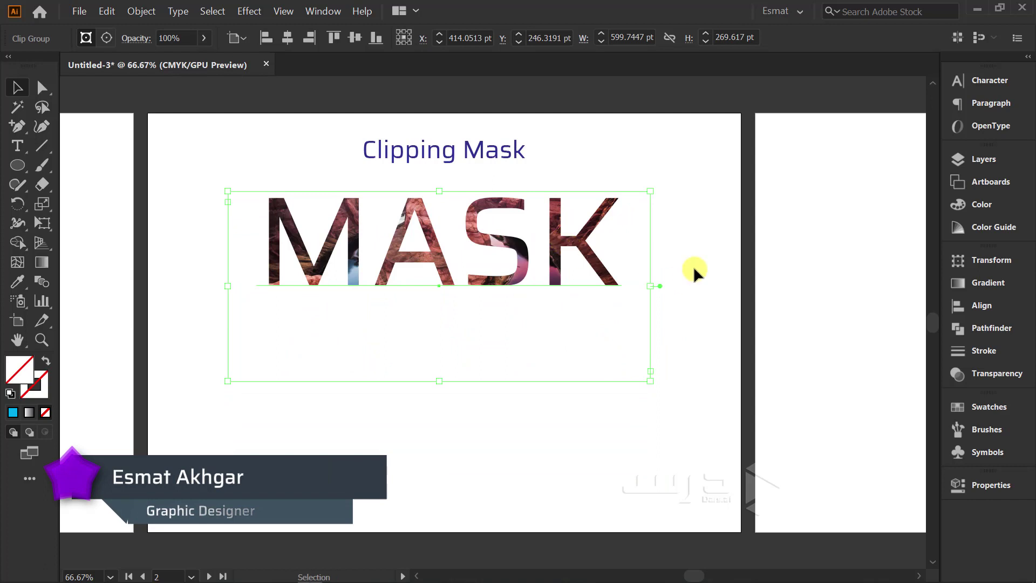
# Lock Layers 3 and 2 and add a new Layer 4
pyautogui.click(983, 159)
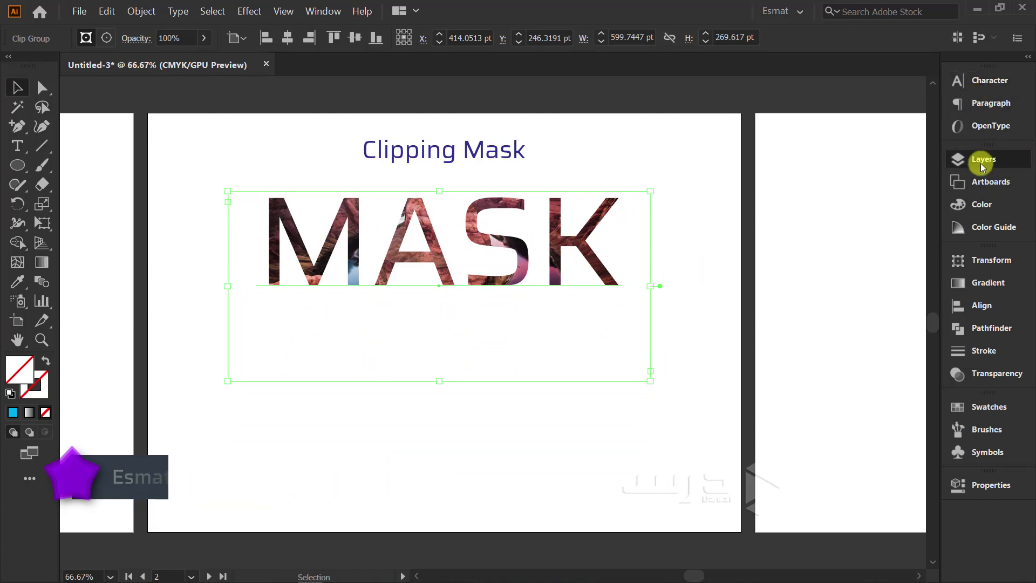
pyautogui.click(662, 178)
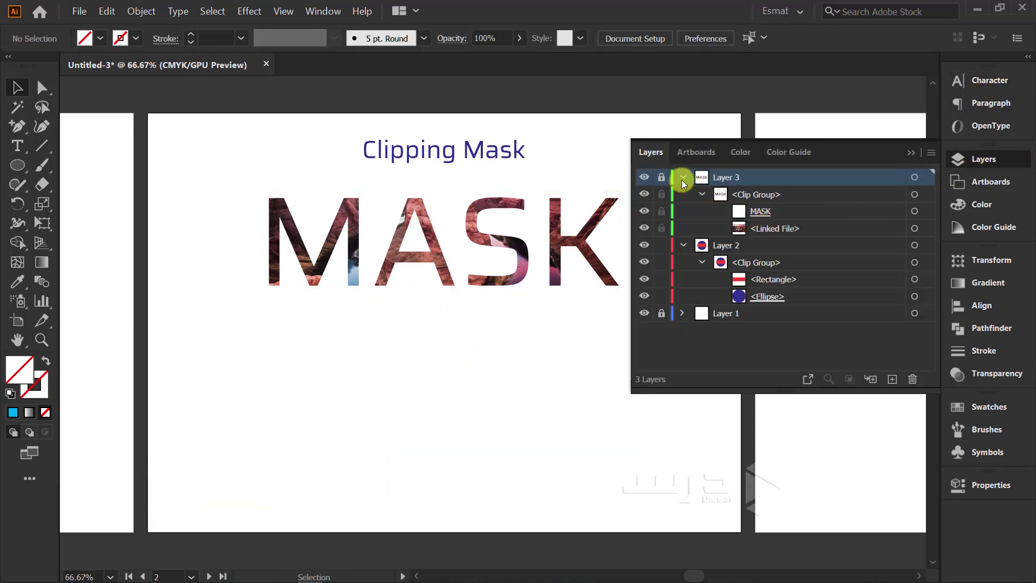
pyautogui.click(684, 194)
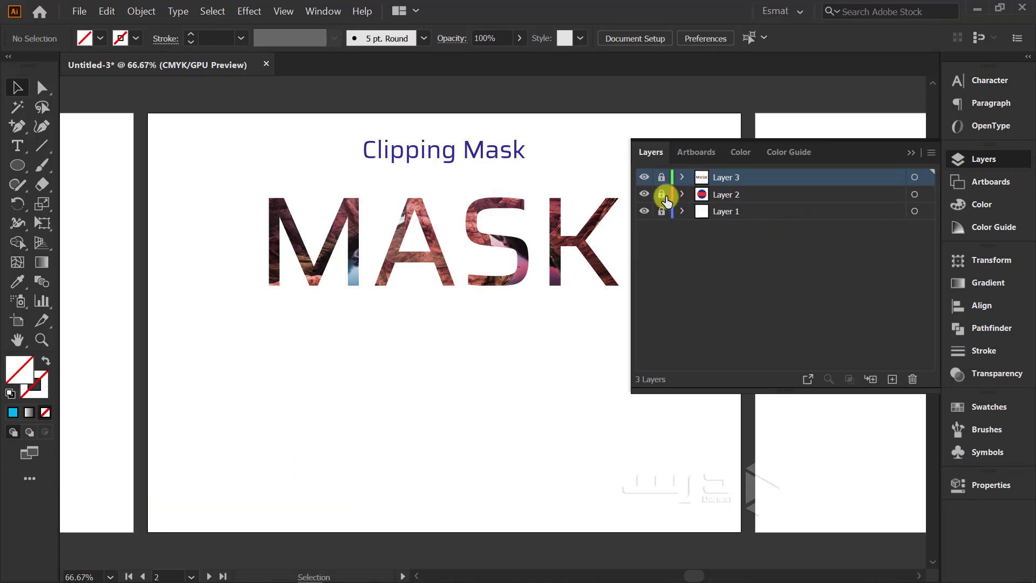
pyautogui.click(890, 379)
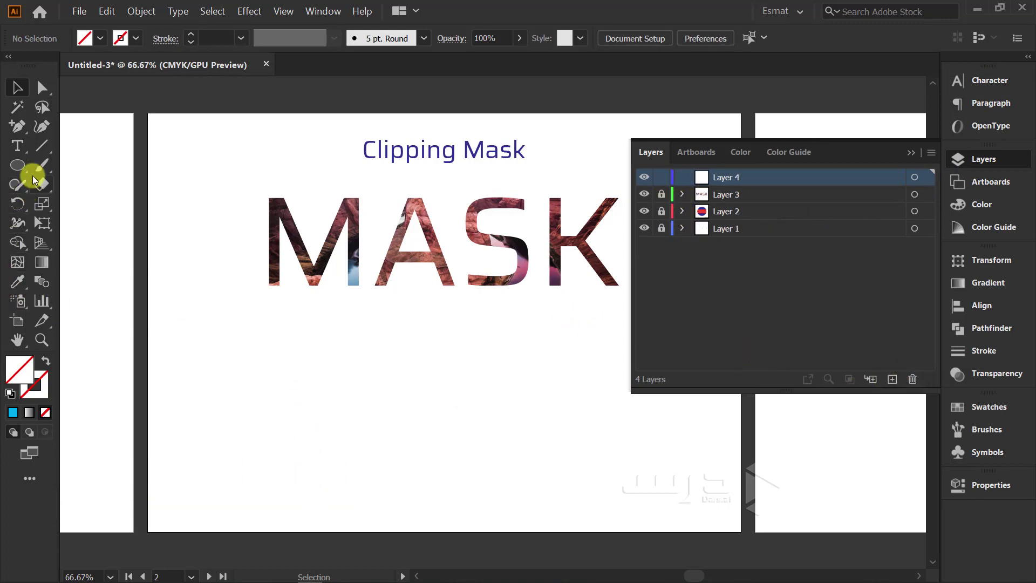
# Draw a cyan-filled circle below the MASK text
pyautogui.click(18, 167)
pyautogui.moveTo(281, 373); pyautogui.dragTo(411, 501)
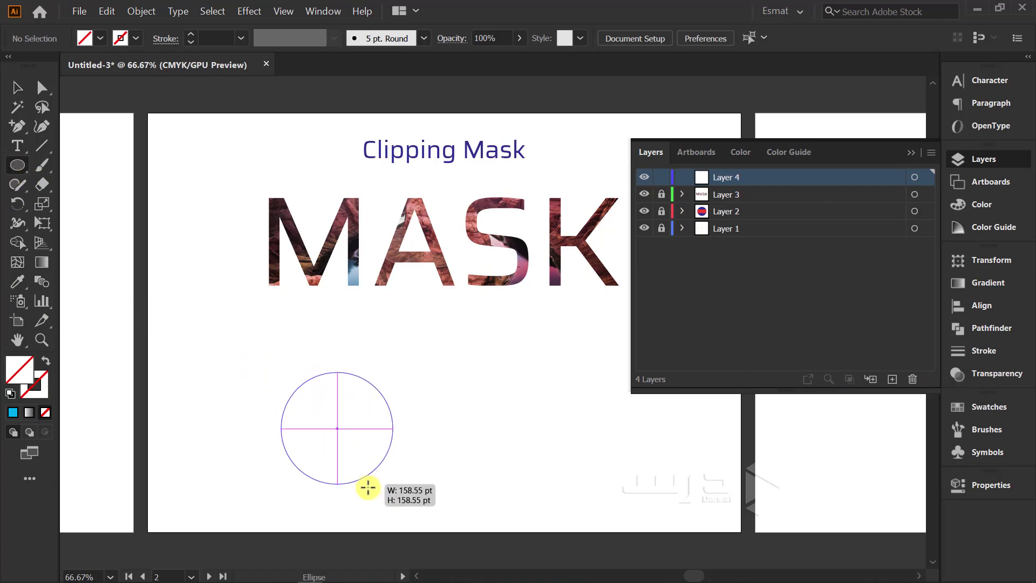
pyautogui.click(99, 38)
pyautogui.click(90, 68)
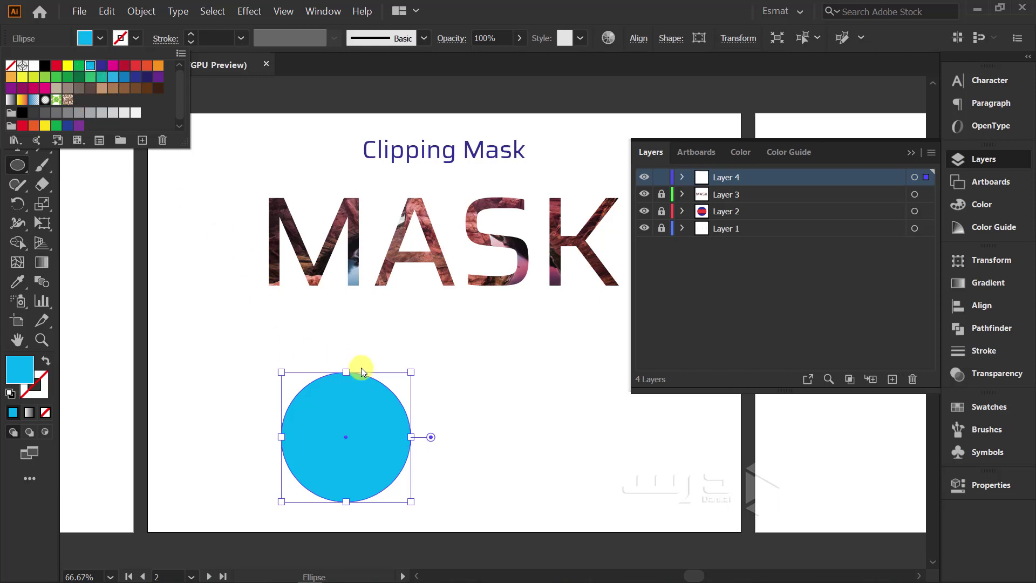
pyautogui.click(18, 155)
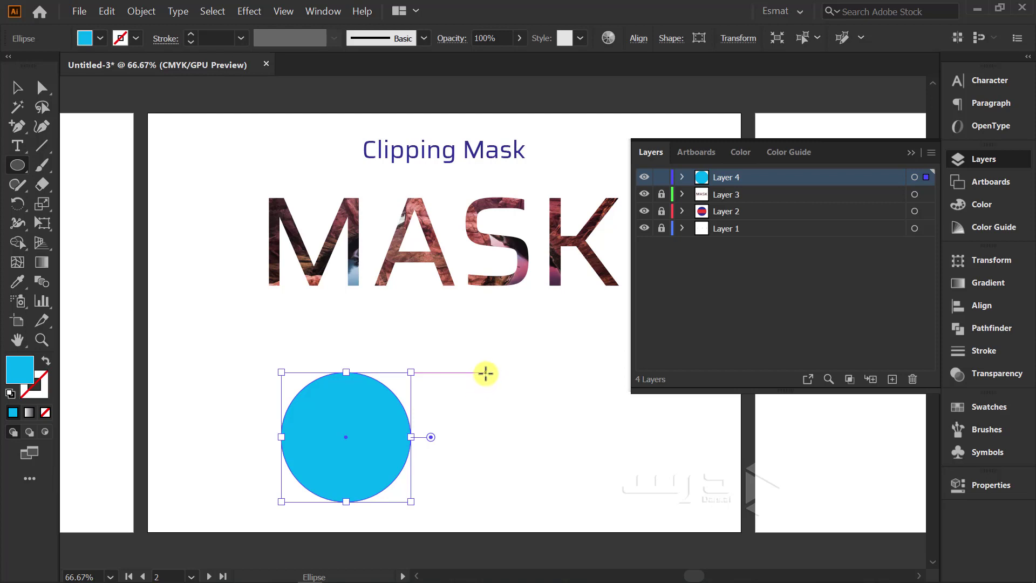
# Draw an overlapping orange-filled circle, then select both circles
pyautogui.moveTo(485, 373); pyautogui.dragTo(356, 502)
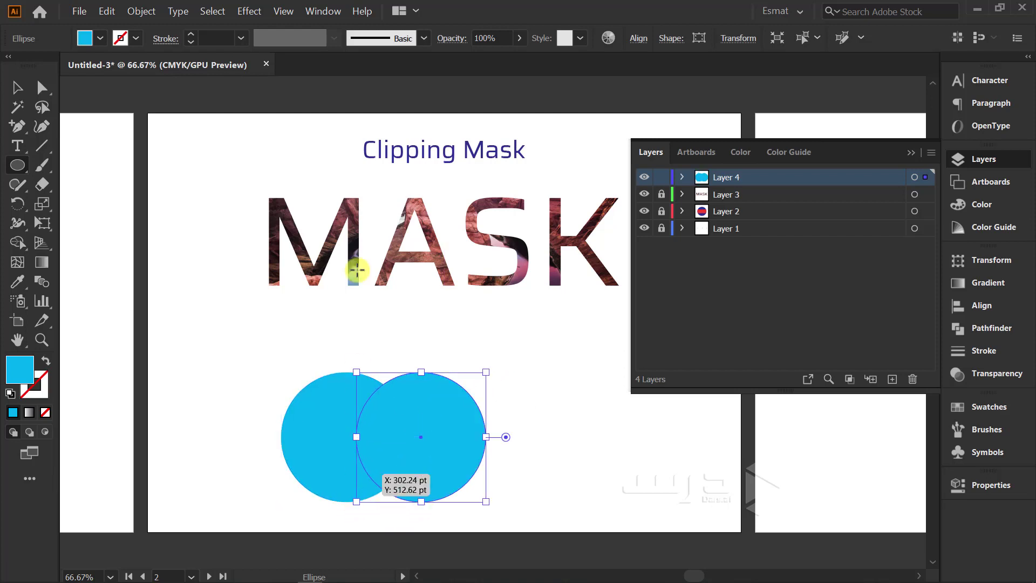
pyautogui.click(101, 39)
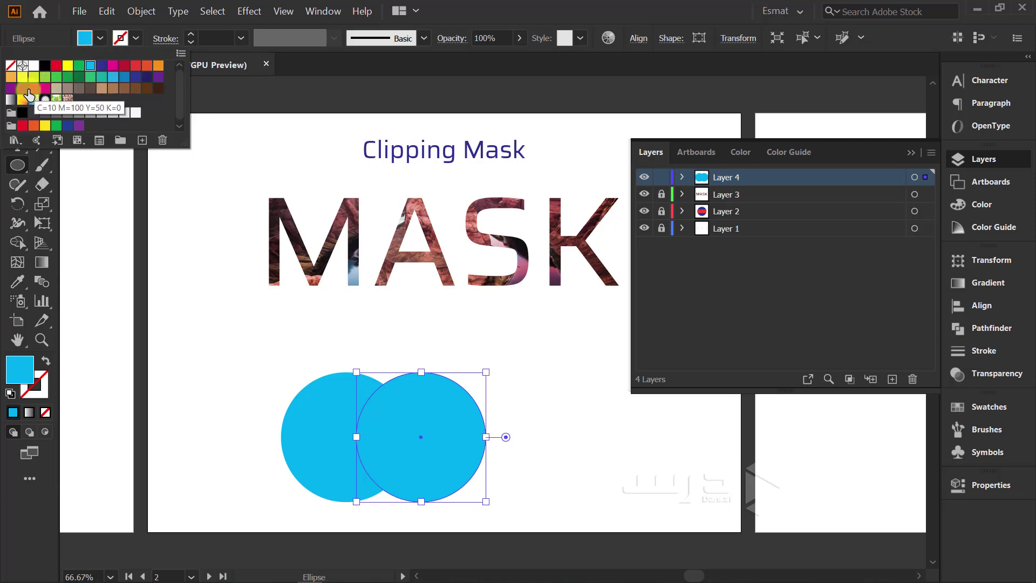
pyautogui.click(33, 125)
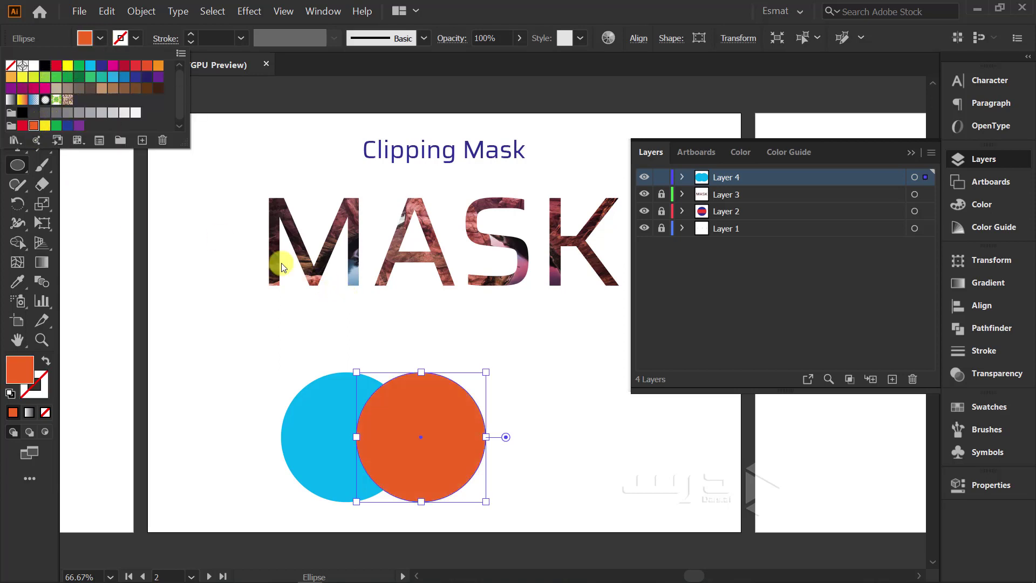
pyautogui.click(88, 37)
pyautogui.click(14, 91)
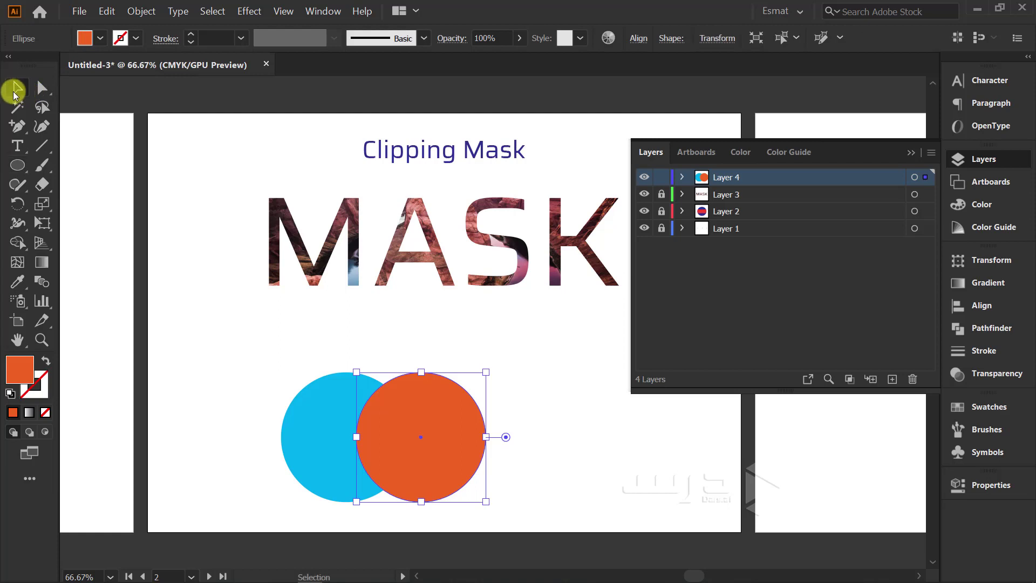
pyautogui.moveTo(246, 345); pyautogui.dragTo(472, 485)
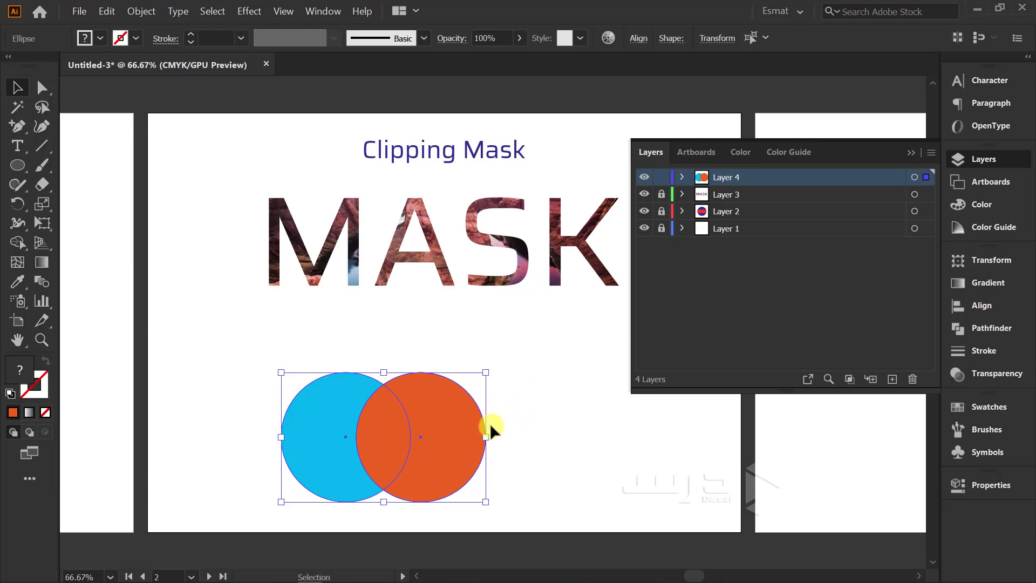
# Make a clipping mask from the two overlapping circles
pyautogui.click(458, 431)
pyautogui.moveTo(544, 366); pyautogui.dragTo(255, 492)
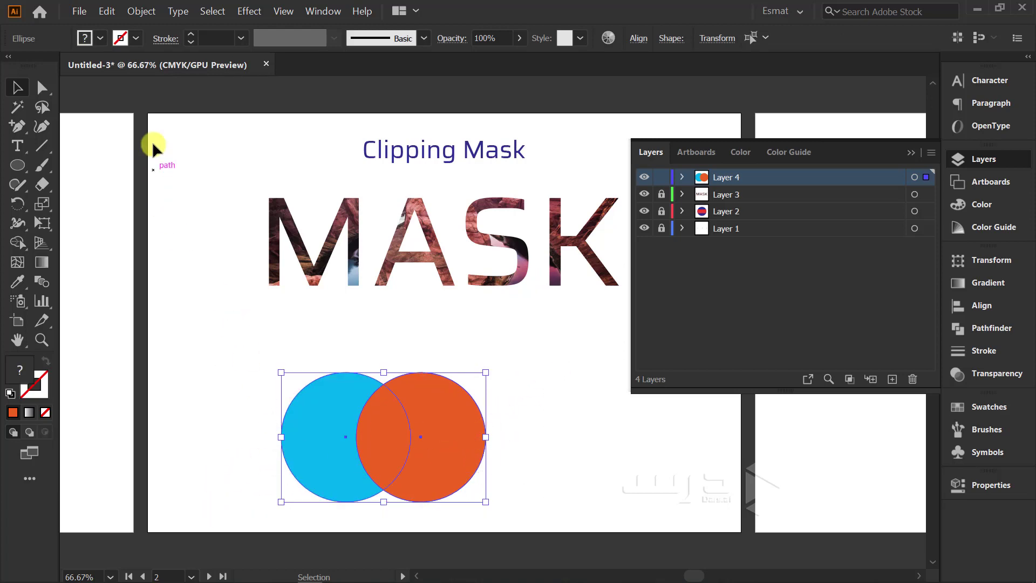
pyautogui.click(142, 12)
pyautogui.moveTo(166, 412)
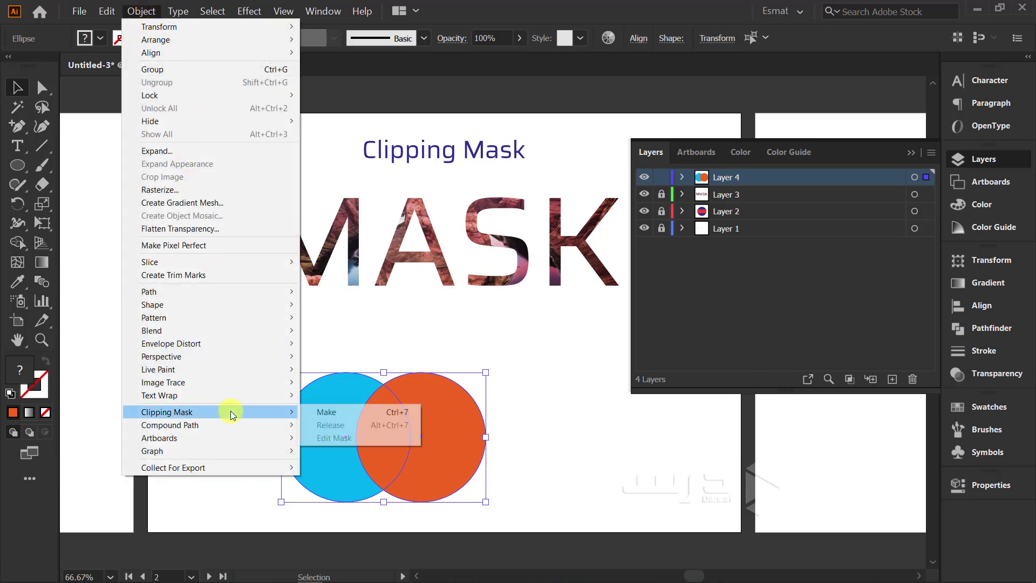
pyautogui.click(344, 412)
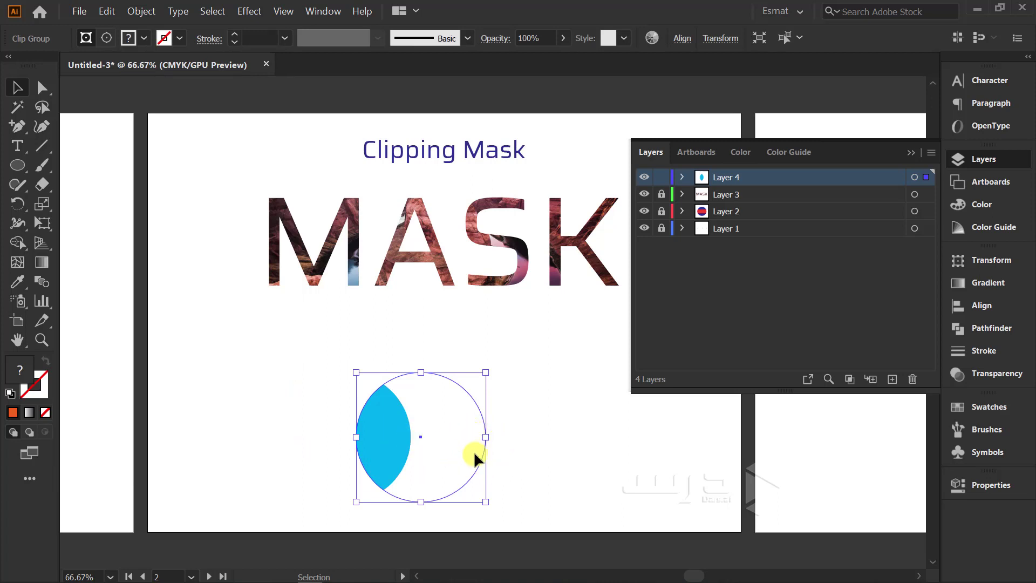
# Fill the clipping ellipse orange from the Layers panel, then expand Layer 3
pyautogui.click(681, 177)
pyautogui.click(702, 194)
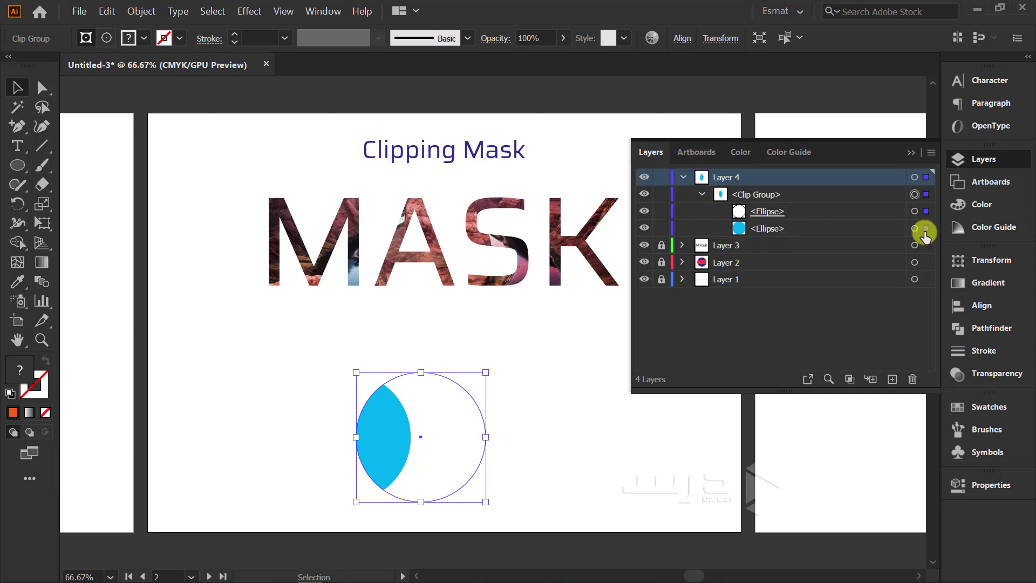
pyautogui.click(914, 211)
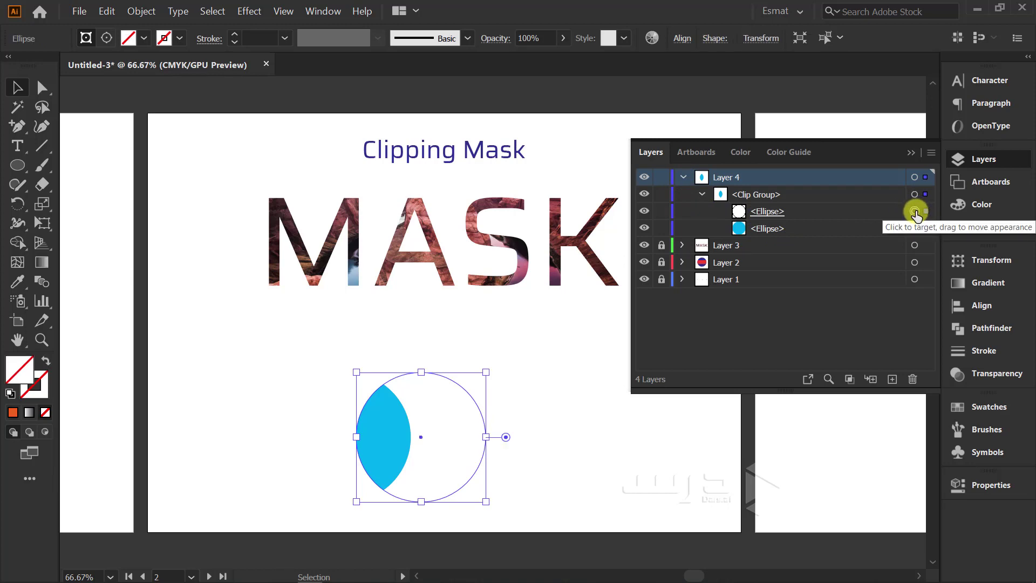
pyautogui.click(144, 38)
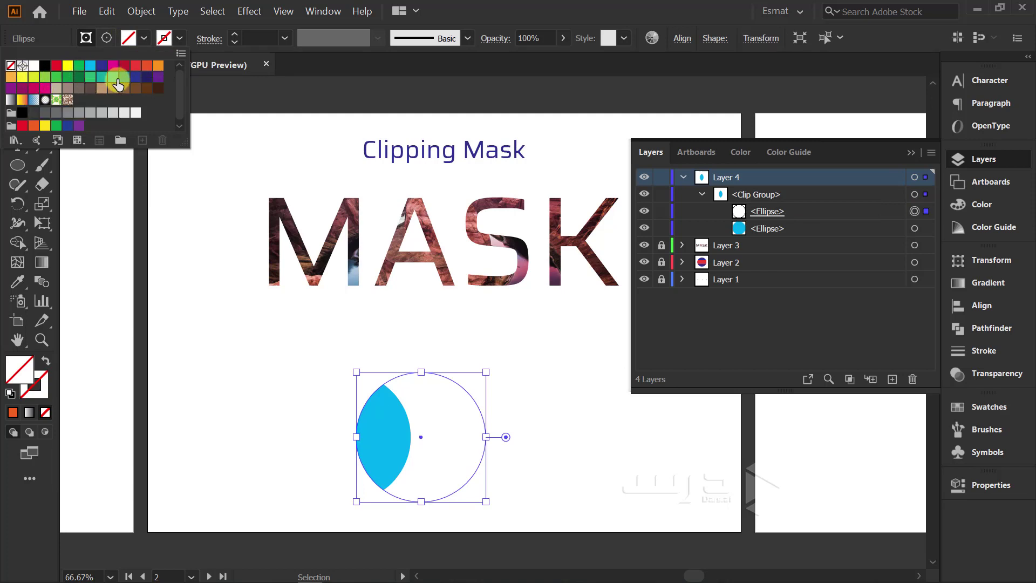
pyautogui.click(34, 125)
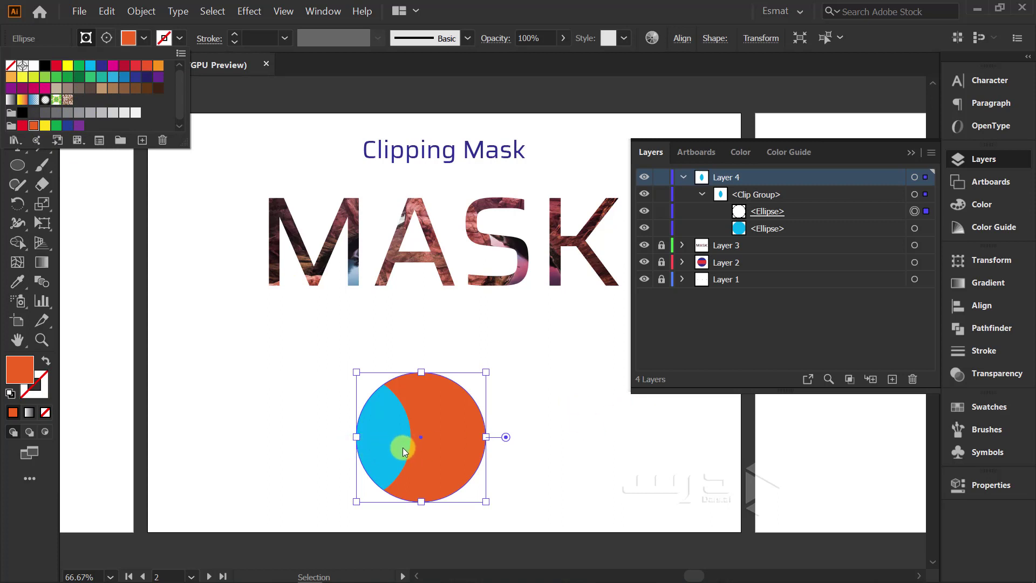
pyautogui.click(914, 230)
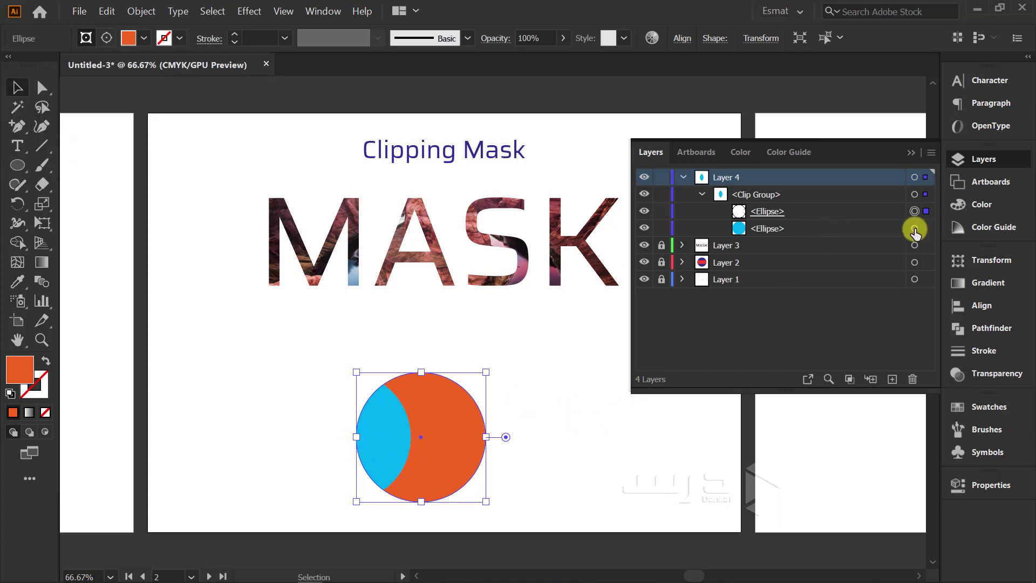
pyautogui.click(914, 229)
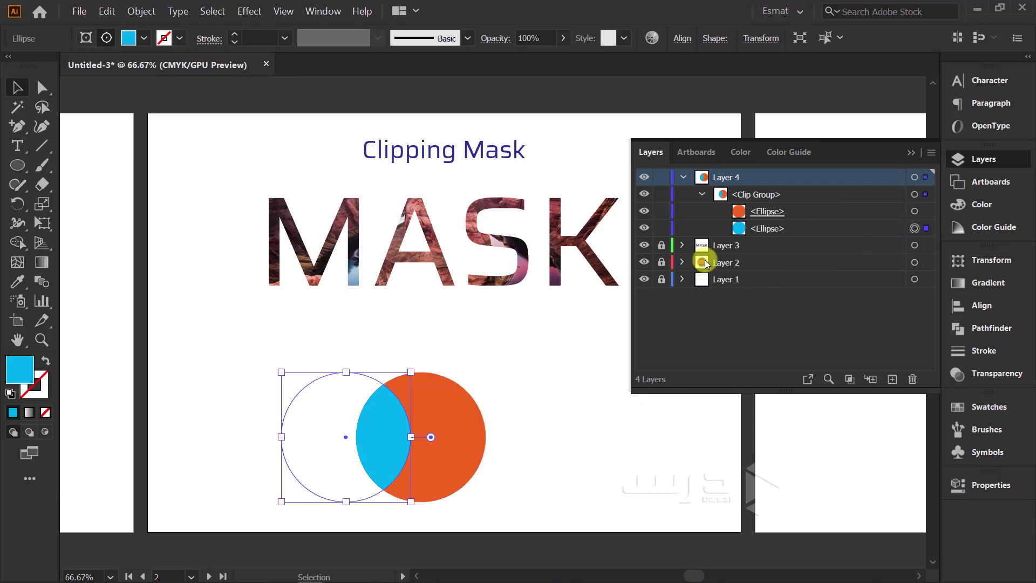
pyautogui.click(681, 246)
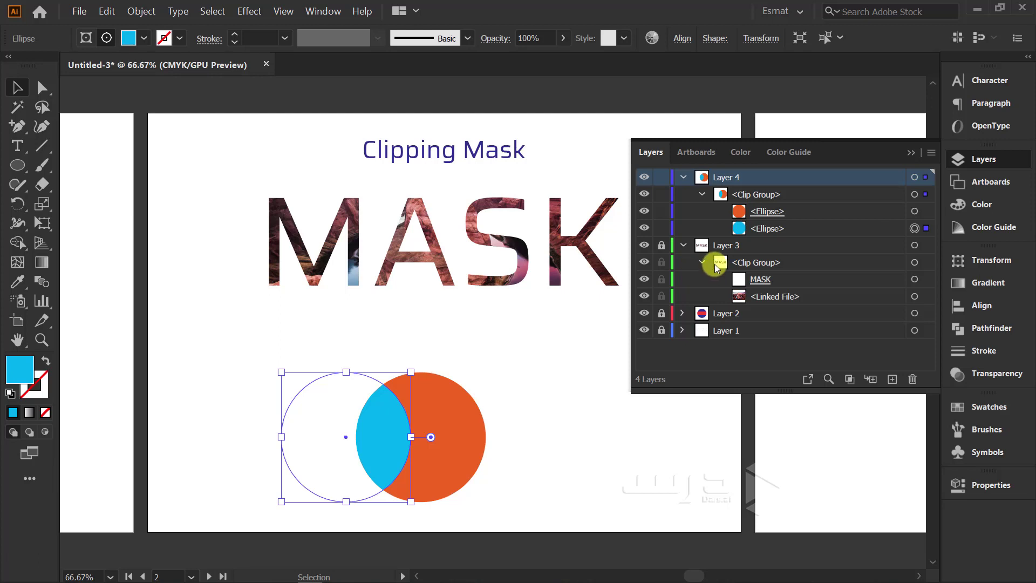
# Unlock Layer 3 and the MASK clip group, set the fill to light blue, and deselect
pyautogui.click(919, 280)
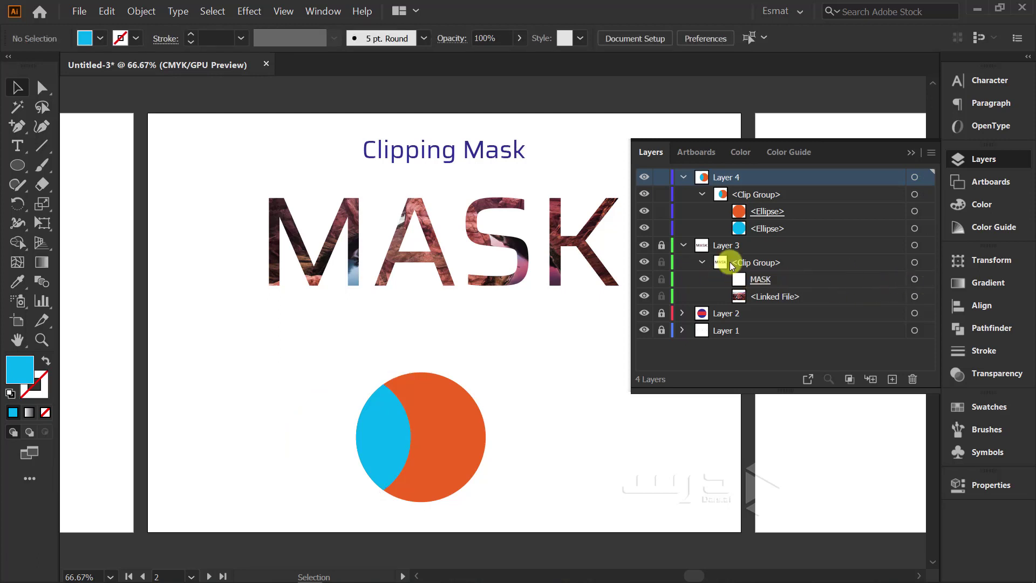
pyautogui.click(661, 245)
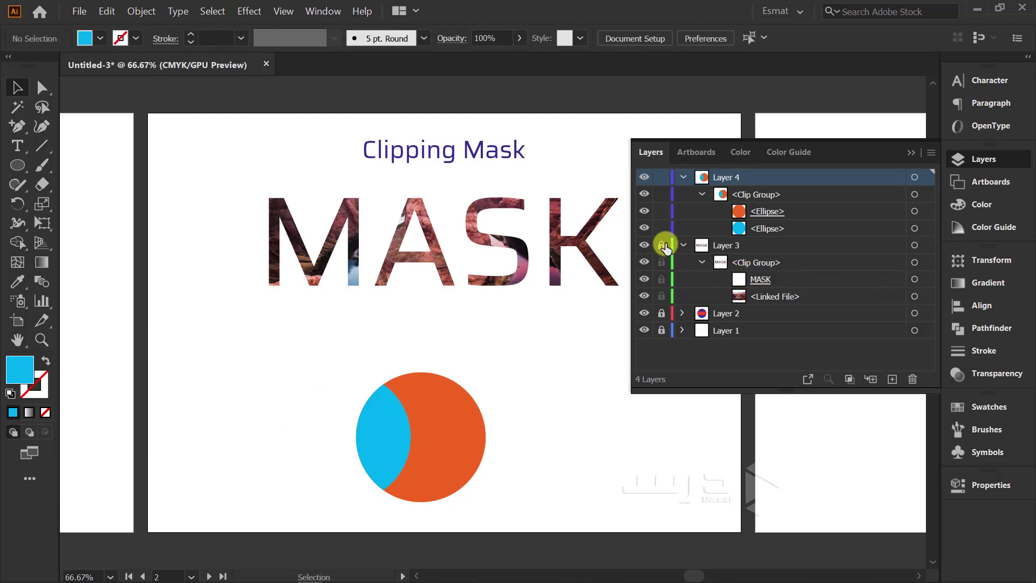
pyautogui.click(915, 280)
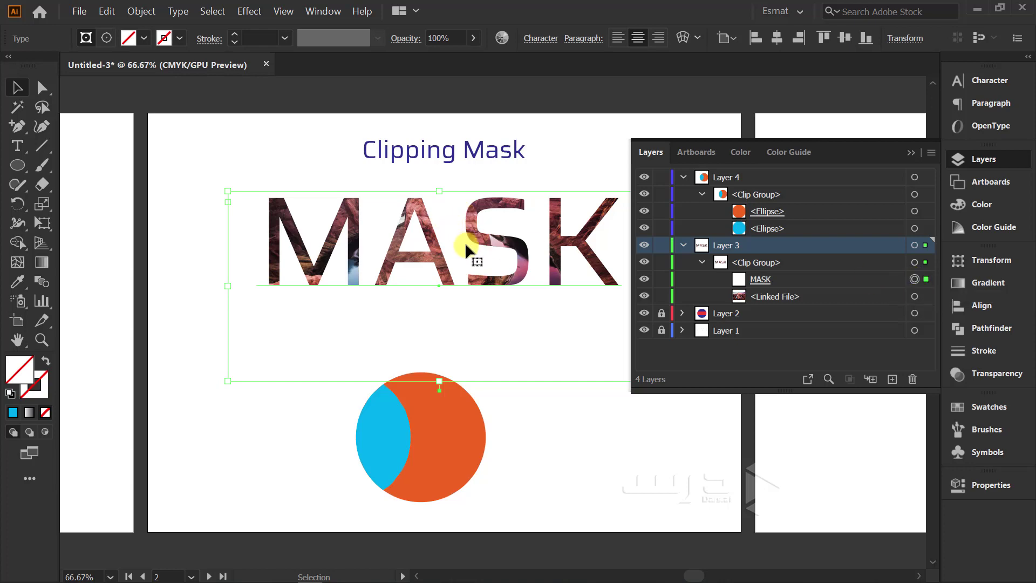
pyautogui.click(143, 39)
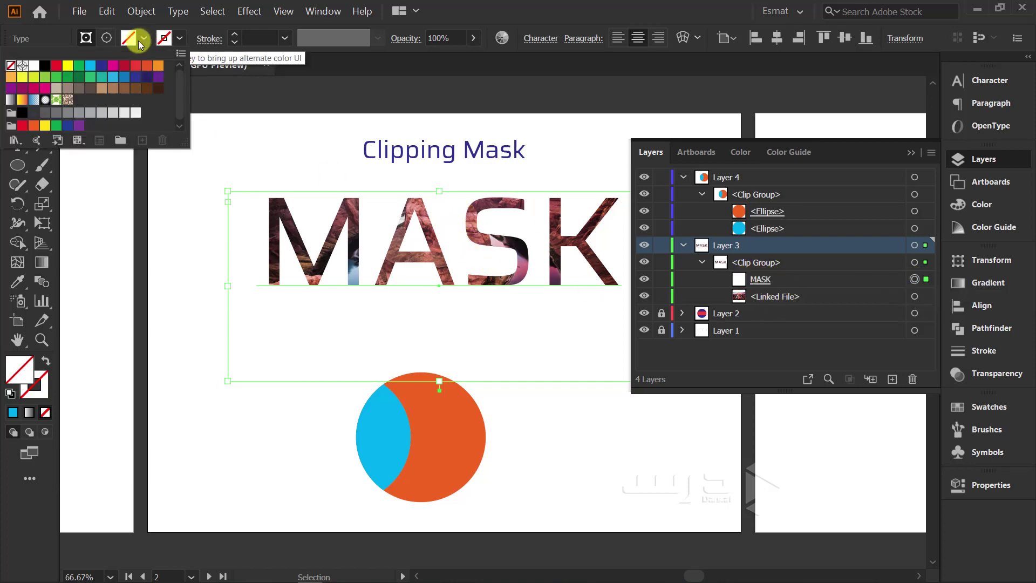
pyautogui.click(148, 69)
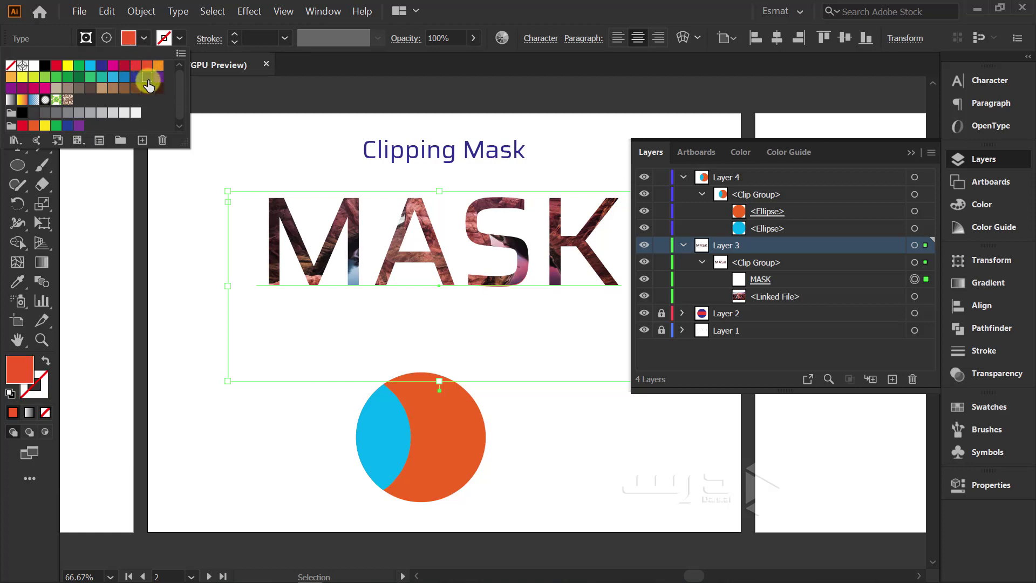
pyautogui.click(135, 76)
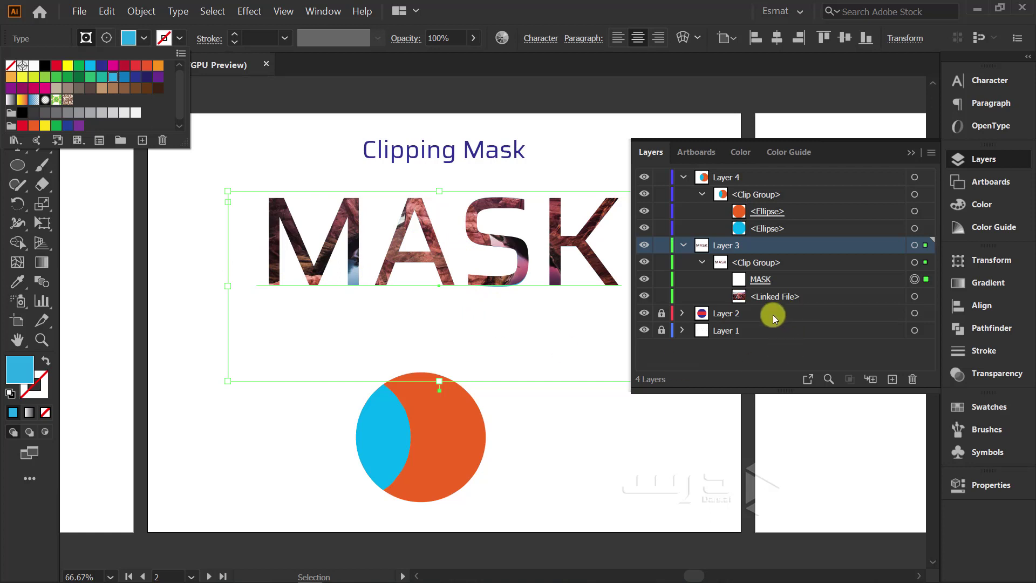
pyautogui.click(604, 475)
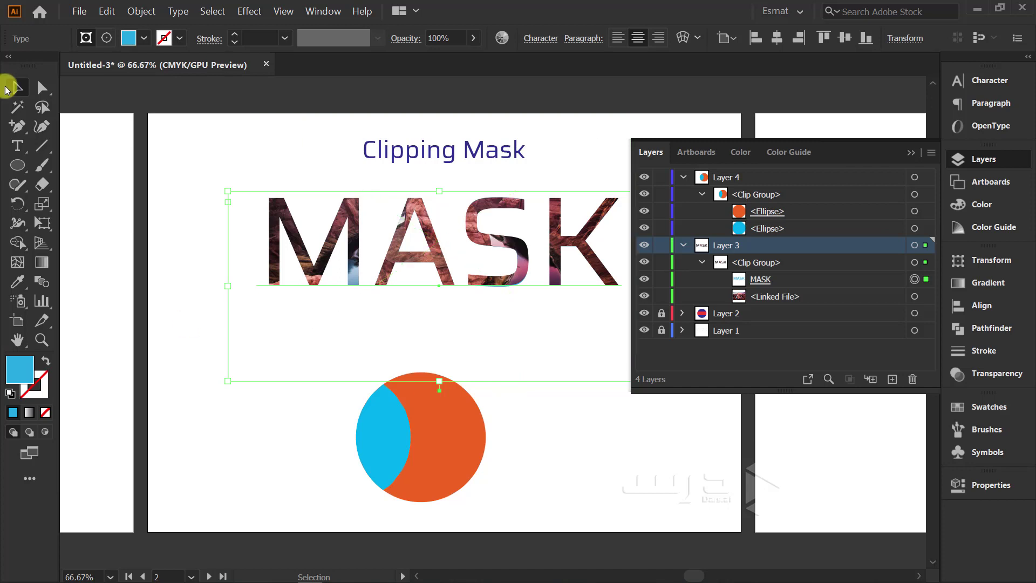
pyautogui.click(424, 264)
pyautogui.click(637, 434)
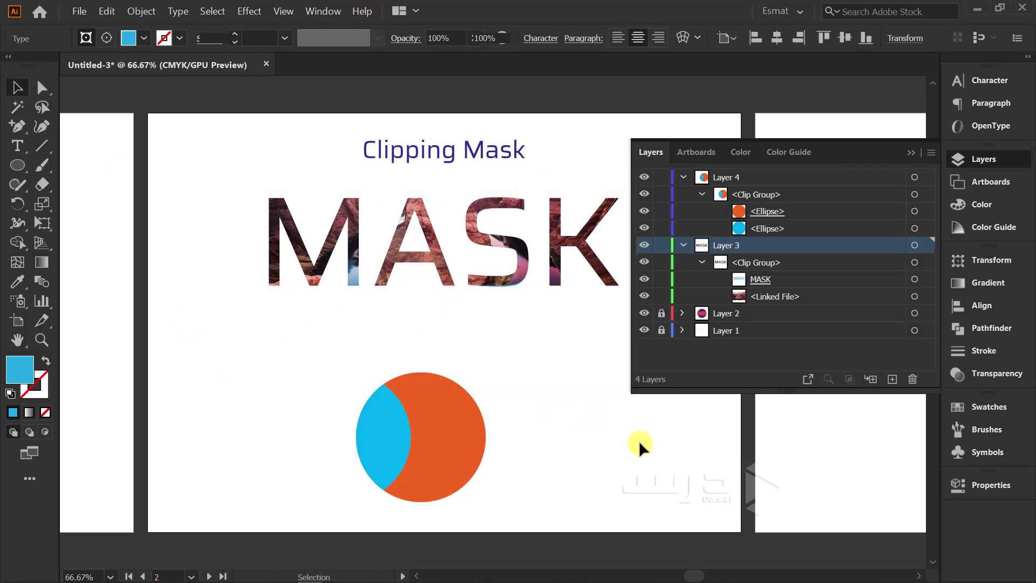
# Lock Layers 4 and 3 and add a new layer for a rectangle
pyautogui.keyDown('alt'); pyautogui.scroll(-2, 210, 349); pyautogui.keyUp('alt')
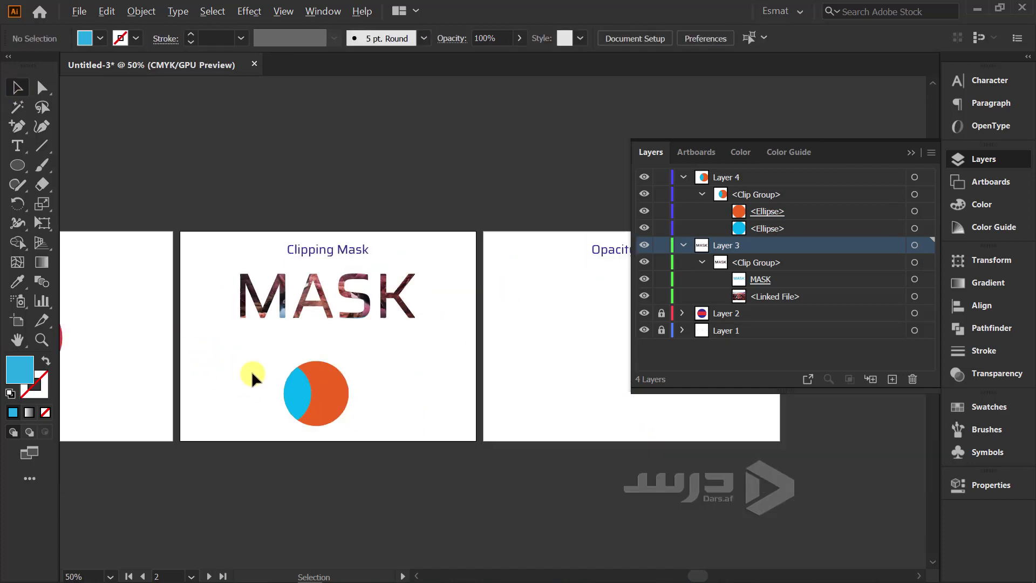
pyautogui.moveTo(591, 409)
pyautogui.mouseDown()
pyautogui.moveTo(492, 398)
pyautogui.moveTo(710, 415)
pyautogui.moveTo(398, 398)
pyautogui.moveTo(573, 412)
pyautogui.moveTo(469, 516)
pyautogui.moveTo(497, 480)
pyautogui.mouseUp()
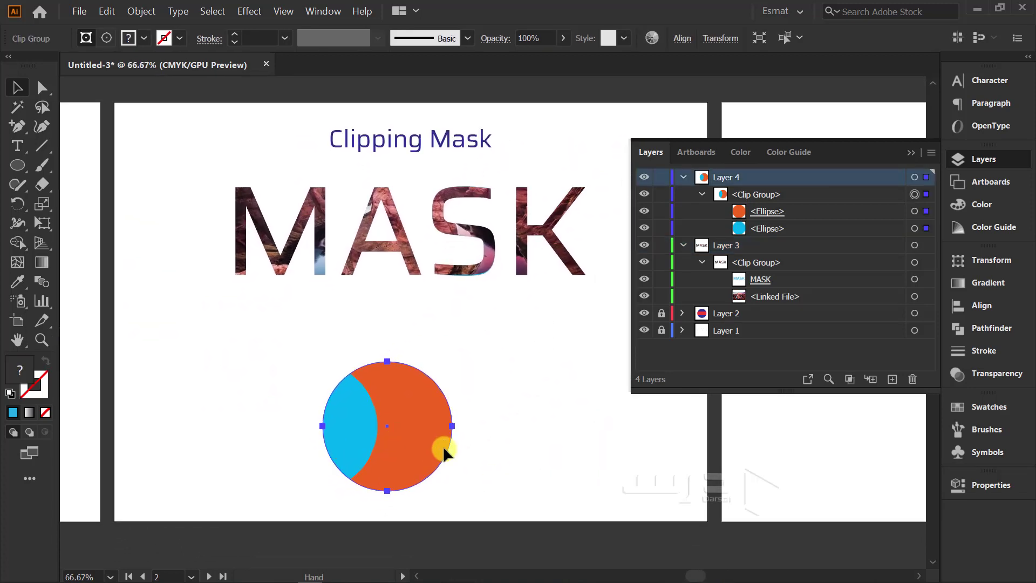
pyautogui.click(661, 177)
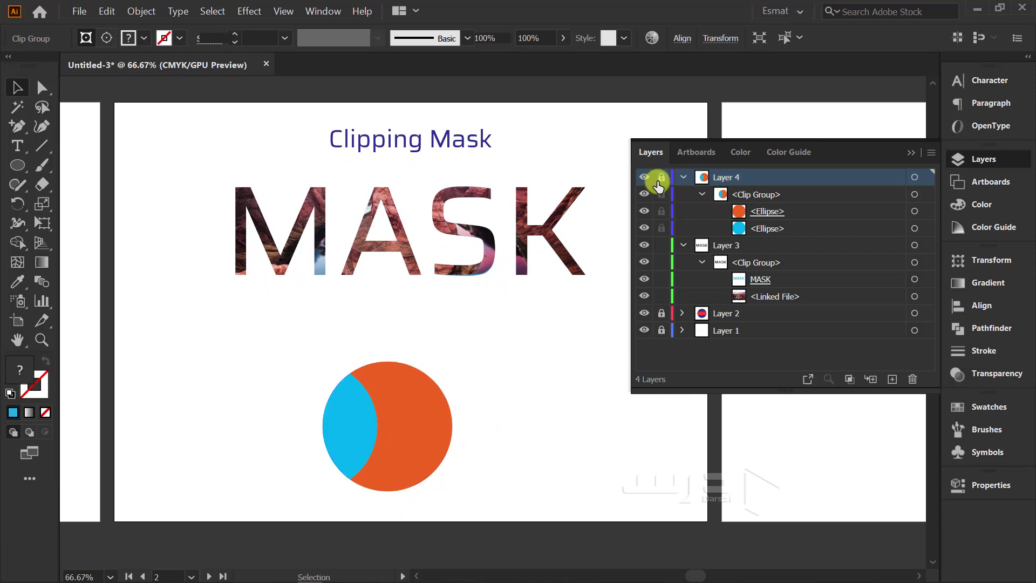
pyautogui.click(661, 245)
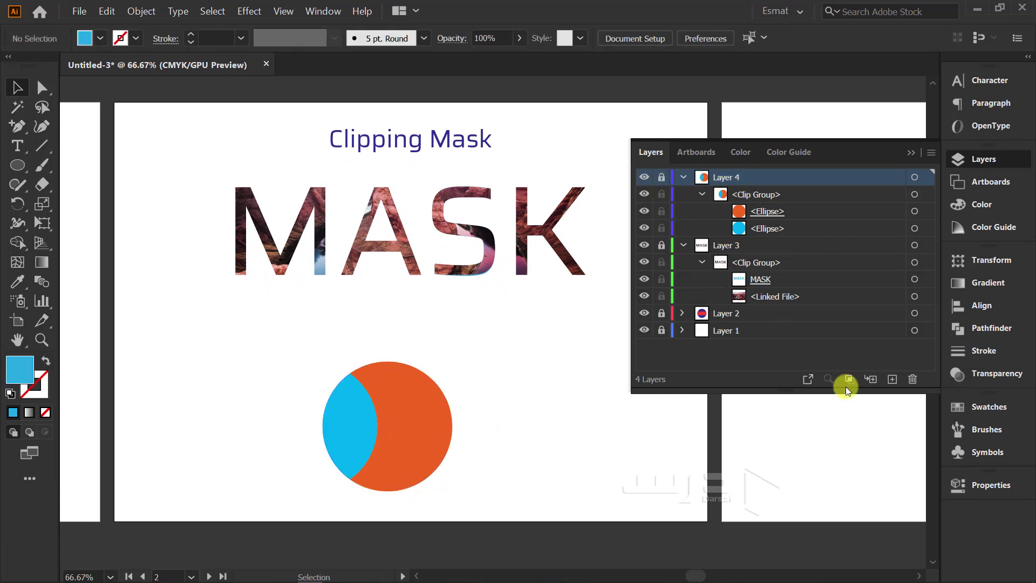
pyautogui.click(893, 379)
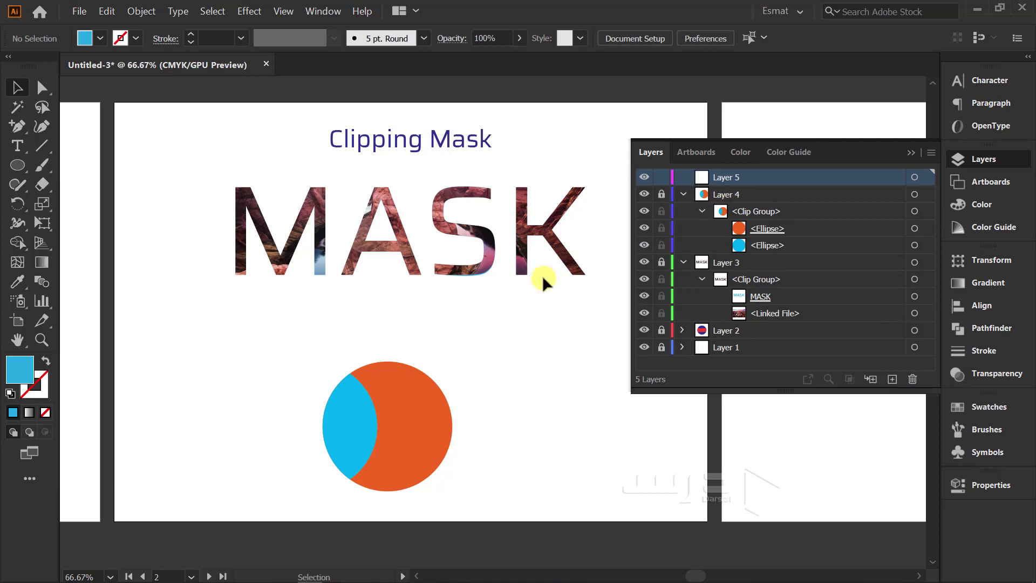
pyautogui.click(17, 164)
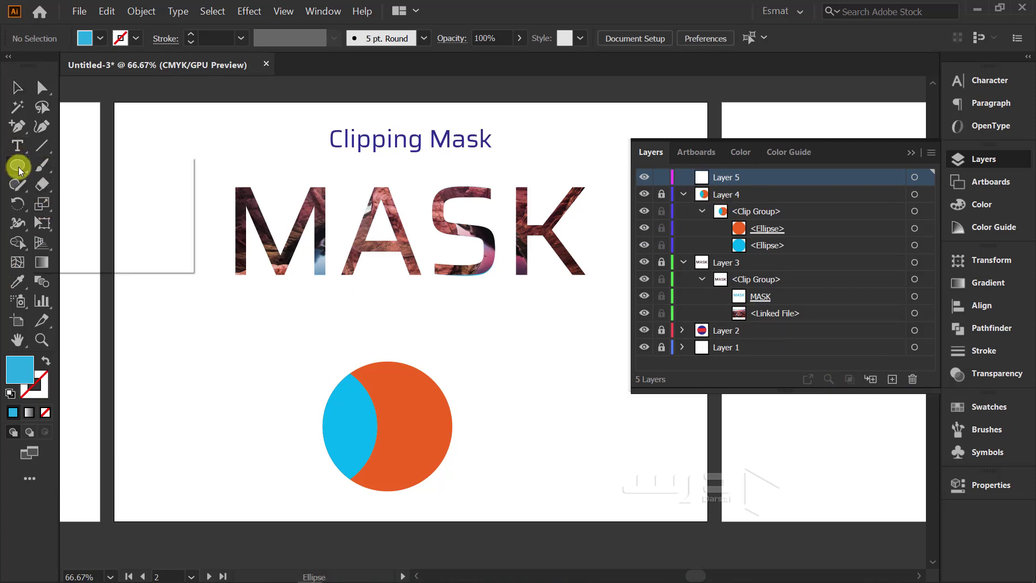
pyautogui.click(74, 169)
# Draw a rectangle and move it into the circle's clip group over its top-right quarter
pyautogui.moveTo(549, 345); pyautogui.dragTo(649, 468)
pyautogui.click(17, 88)
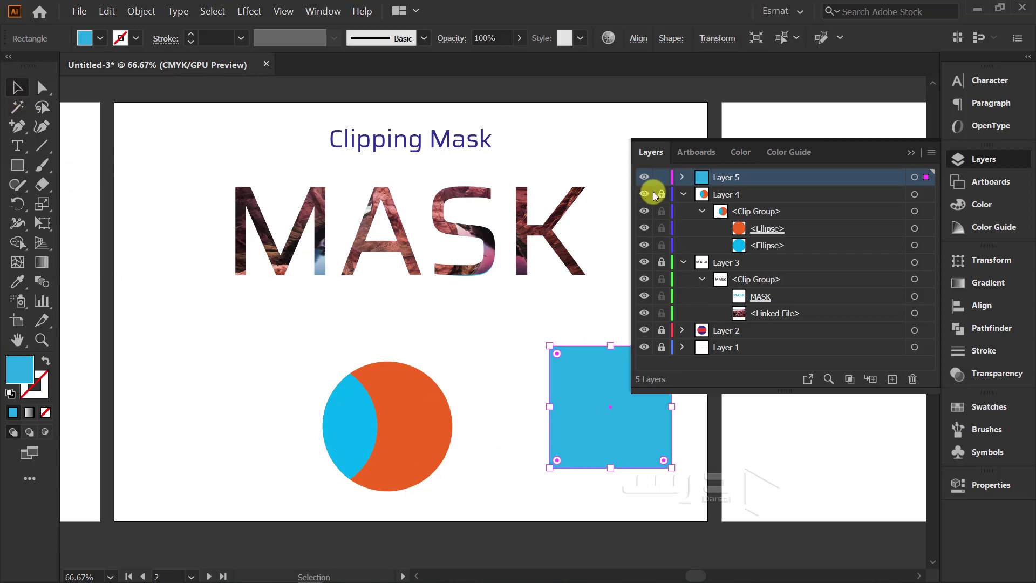
pyautogui.click(681, 177)
pyautogui.moveTo(750, 195); pyautogui.dragTo(765, 254)
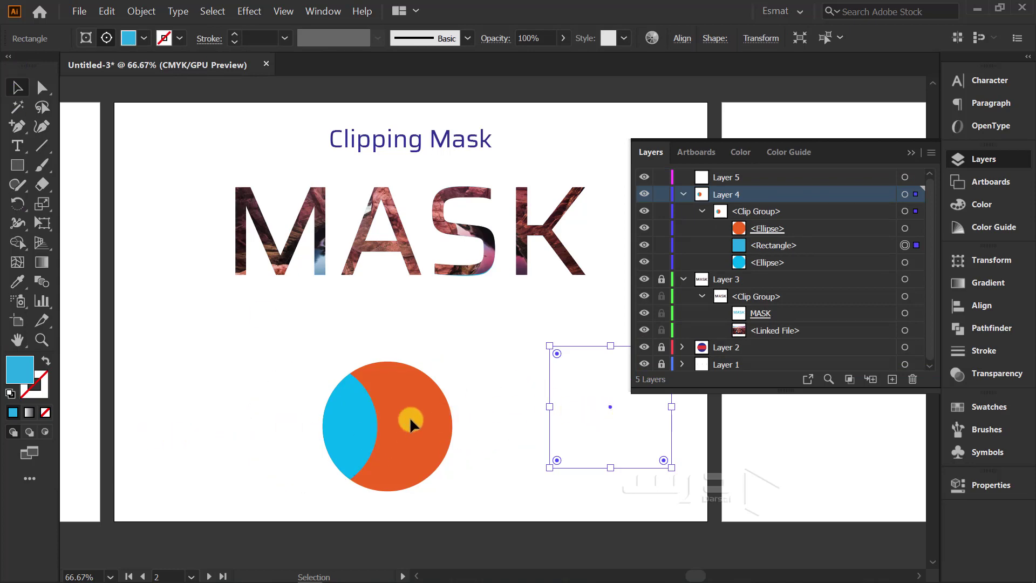
pyautogui.moveTo(639, 413); pyautogui.dragTo(474, 390)
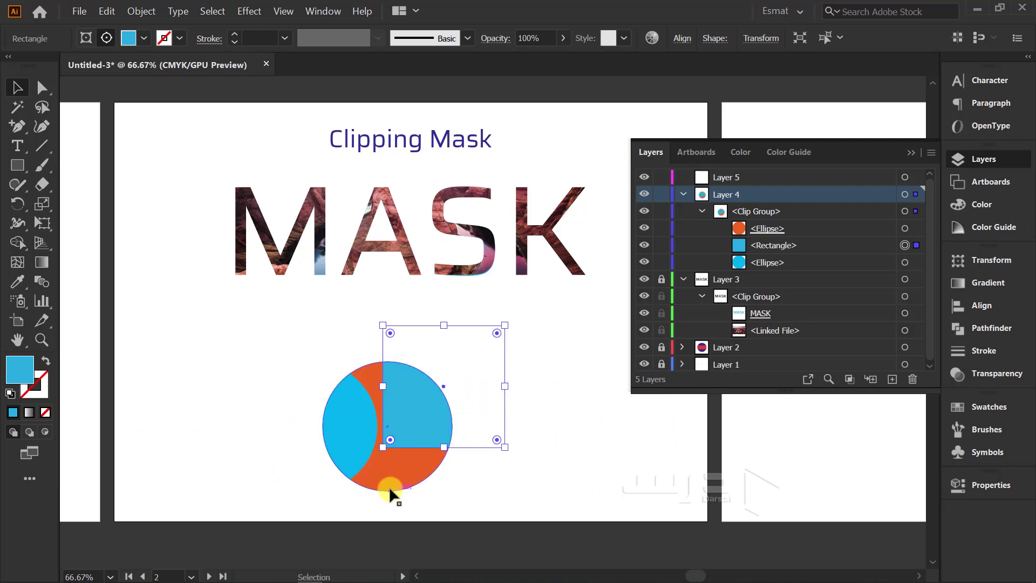
# Try placing the rectangle in the MASK clip group over the letters, then undo back
pyautogui.click(811, 241)
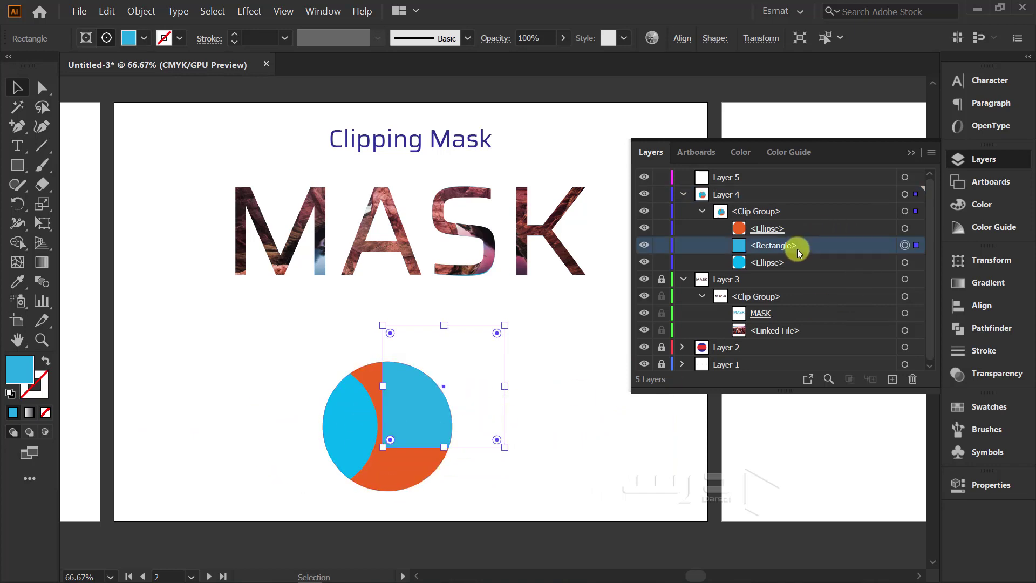
pyautogui.click(661, 279)
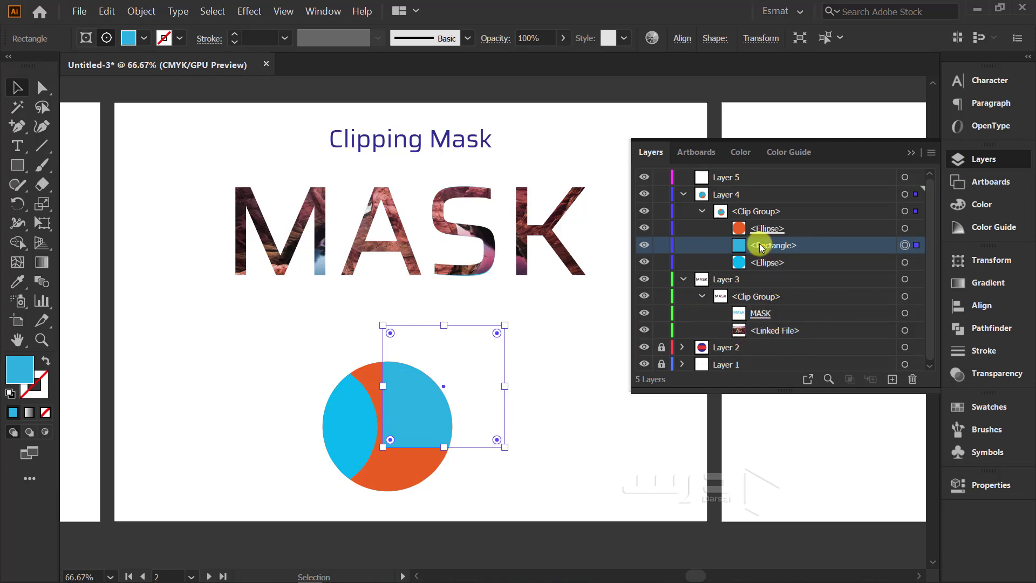
pyautogui.moveTo(760, 245); pyautogui.dragTo(768, 322)
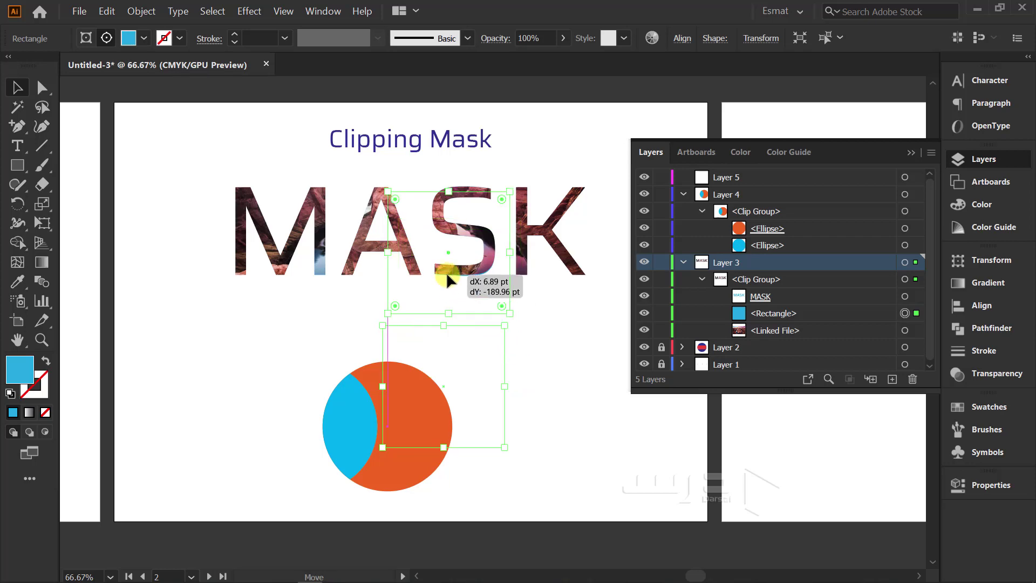
pyautogui.moveTo(462, 323); pyautogui.dragTo(445, 273)
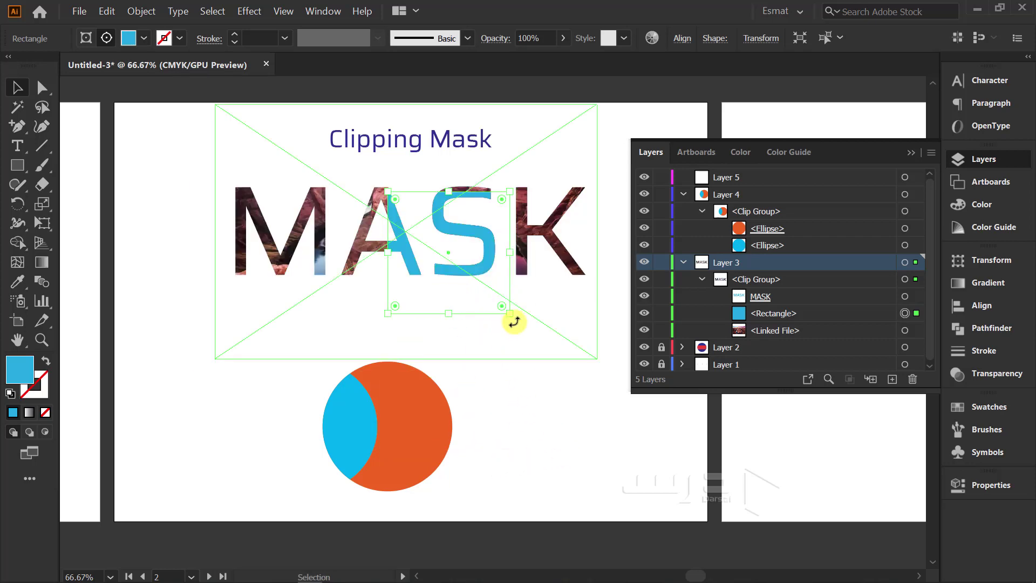
pyautogui.moveTo(510, 313); pyautogui.dragTo(585, 322)
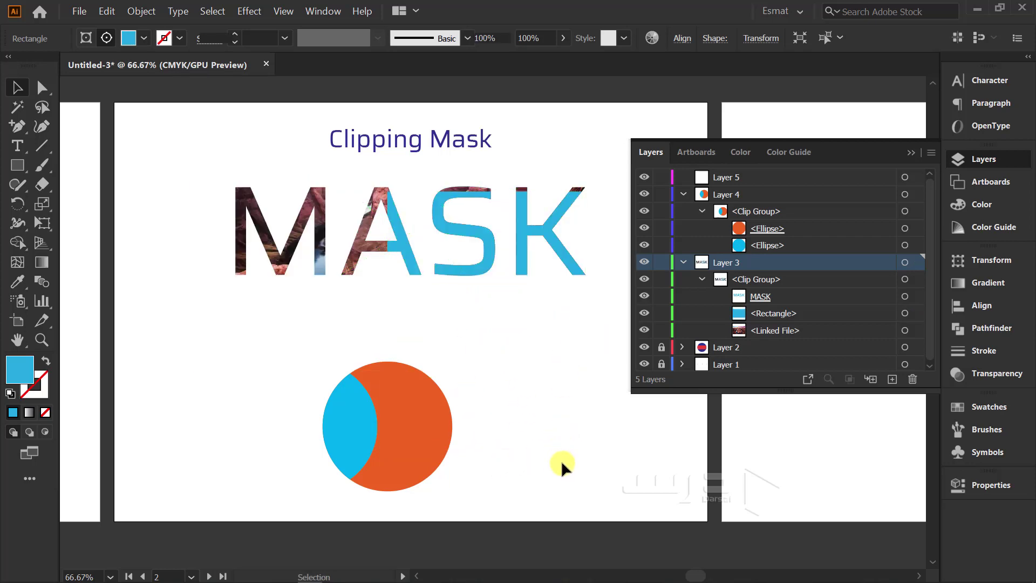
pyautogui.hotkey('ctrl', 'z')
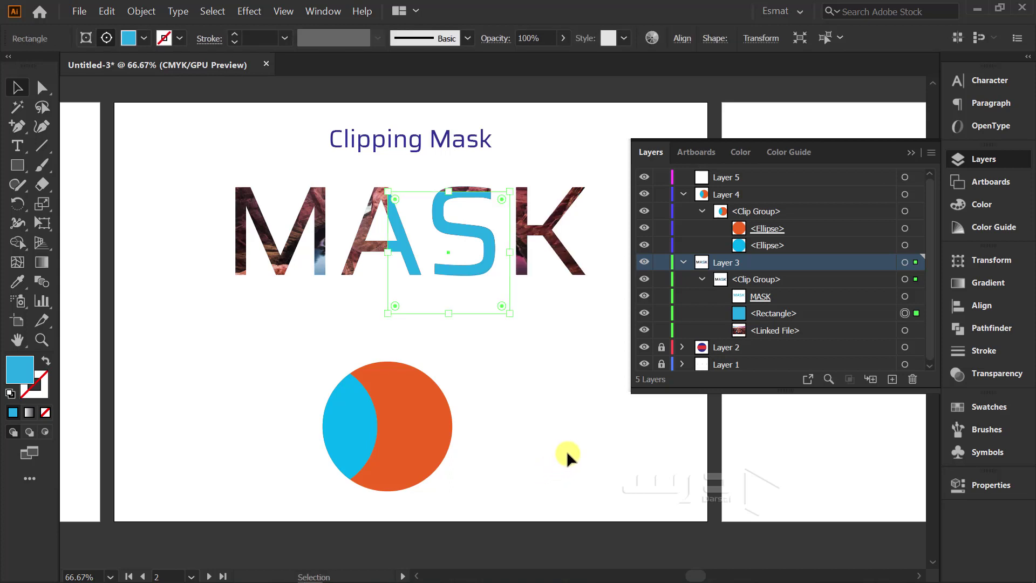
pyautogui.hotkey('ctrl', 'z')
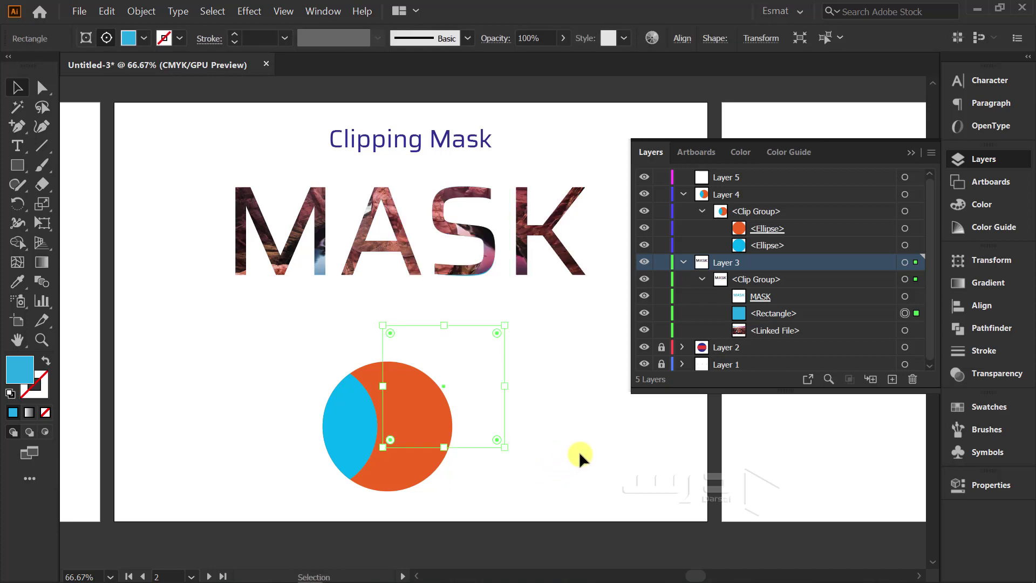
pyautogui.hotkey('ctrl', 'z')
pyautogui.click(558, 467)
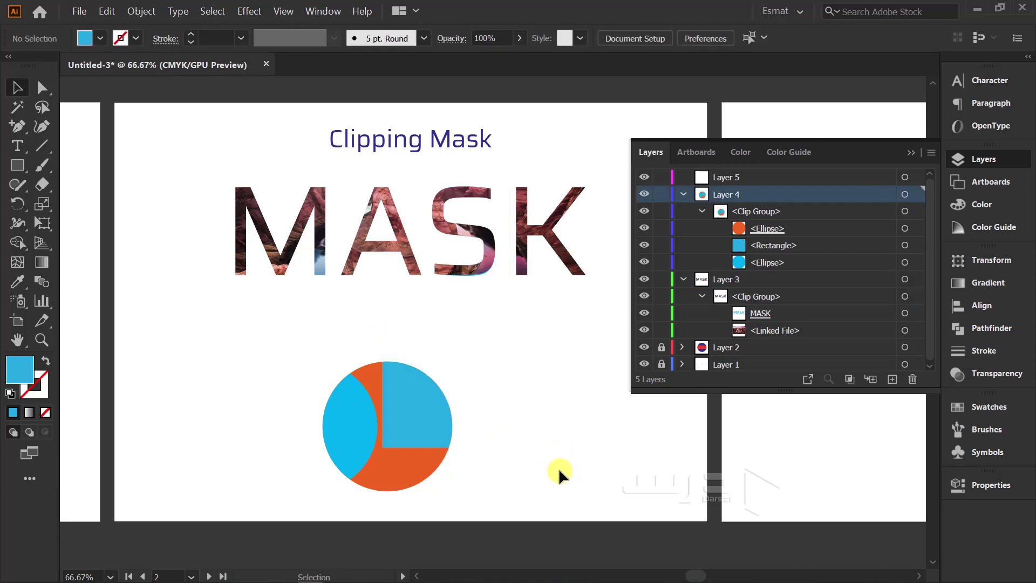
pyautogui.scroll(-1, 265, 437)
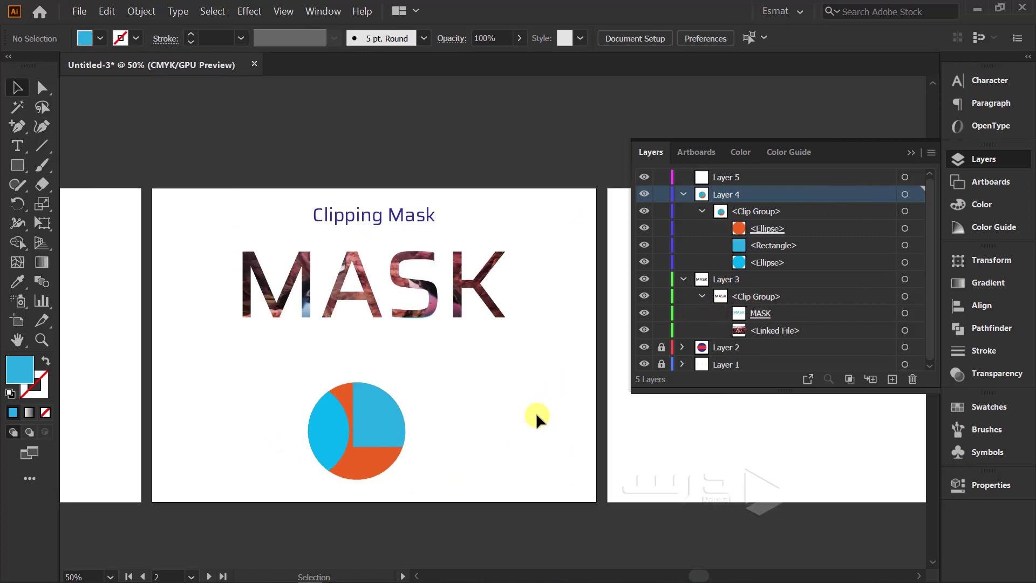
# Pan and zoom to centre the empty Opacity Mask artboard in the view
pyautogui.moveTo(536, 412)
pyautogui.mouseDown()
pyautogui.moveTo(358, 342)
pyautogui.moveTo(460, 398)
pyautogui.moveTo(315, 366)
pyautogui.mouseUp()
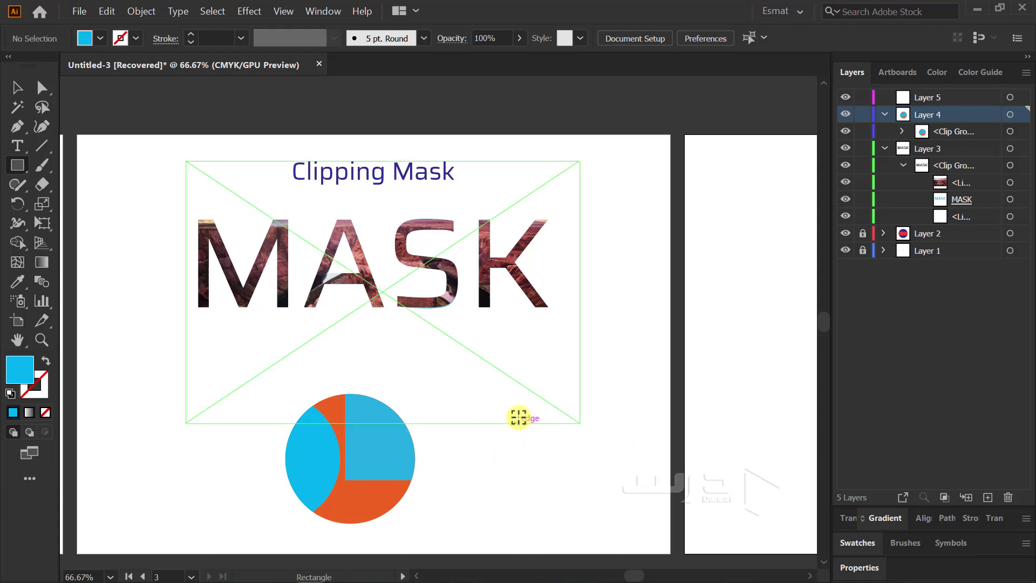
pyautogui.scroll(-1, 539, 432)
pyautogui.scroll(-1, 518, 412)
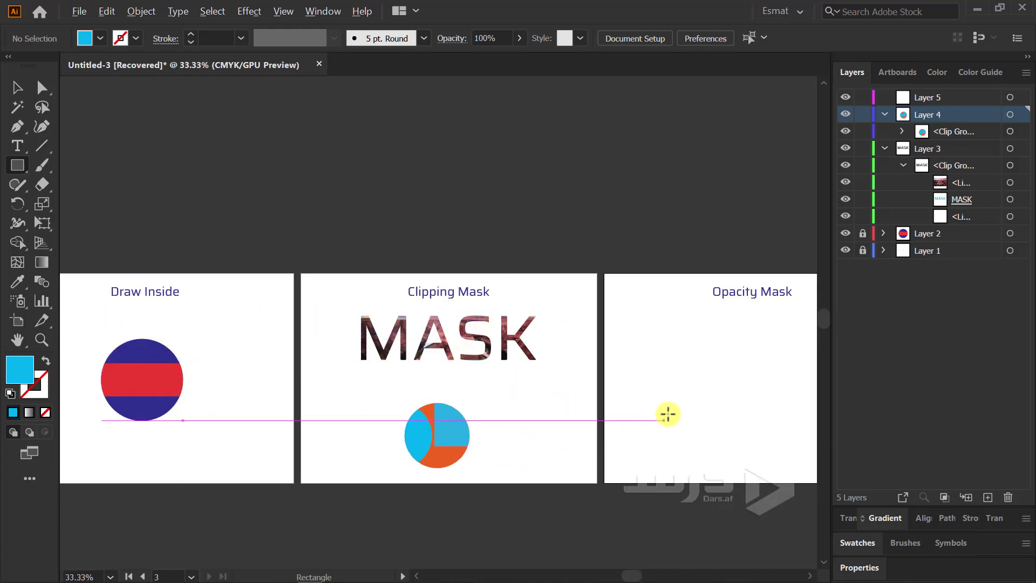
pyautogui.moveTo(666, 412); pyautogui.dragTo(294, 354)
pyautogui.scroll(1, 271, 289)
pyautogui.scroll(1, 274, 291)
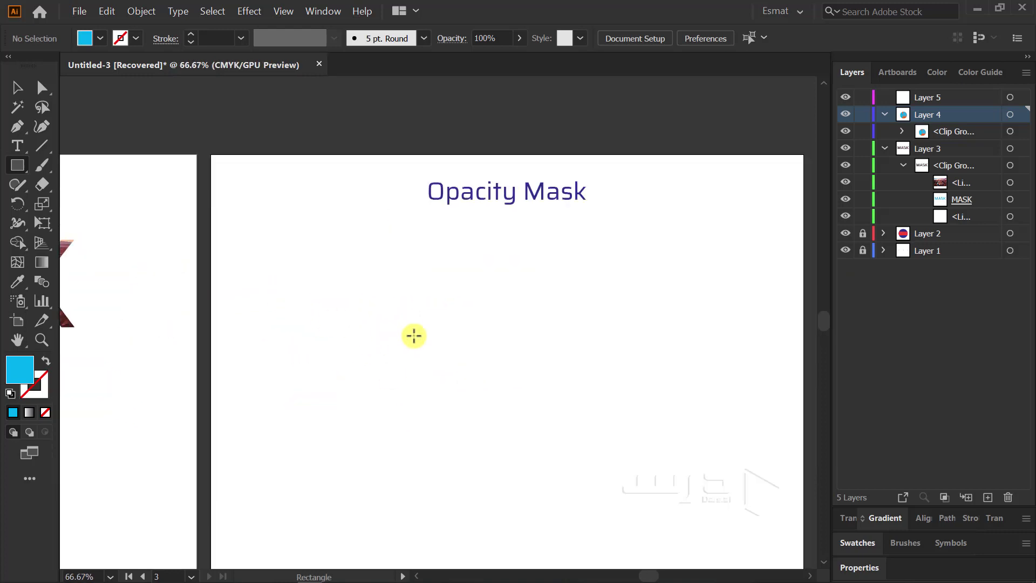
pyautogui.moveTo(496, 328)
pyautogui.mouseDown()
pyautogui.moveTo(415, 286)
pyautogui.moveTo(438, 290)
pyautogui.mouseUp()
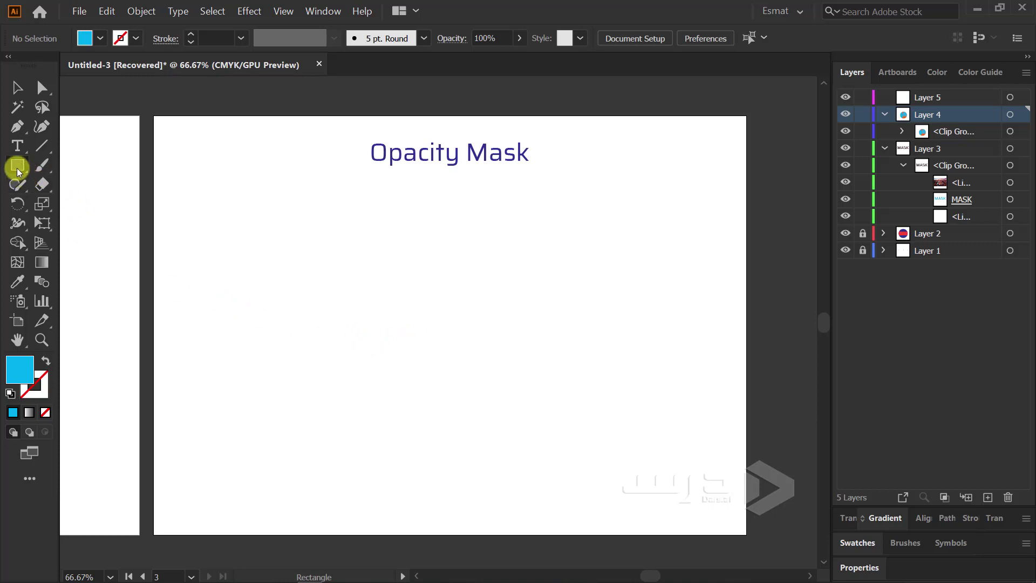
# Draw a tall rectangle on the Opacity Mask artboard with the default white-to-black gradient fill
pyautogui.moveTo(394, 249); pyautogui.dragTo(484, 485)
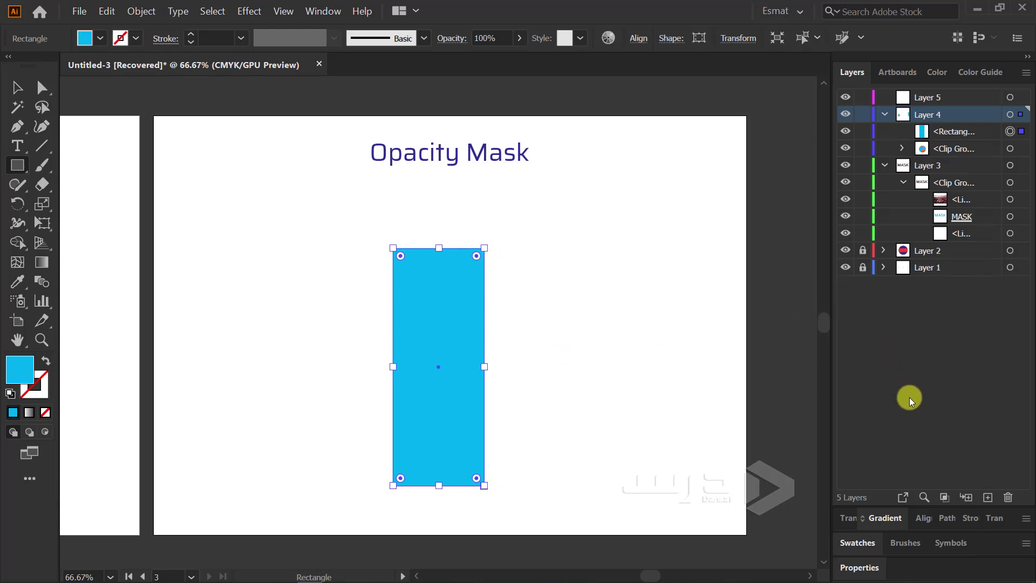
pyautogui.click(887, 518)
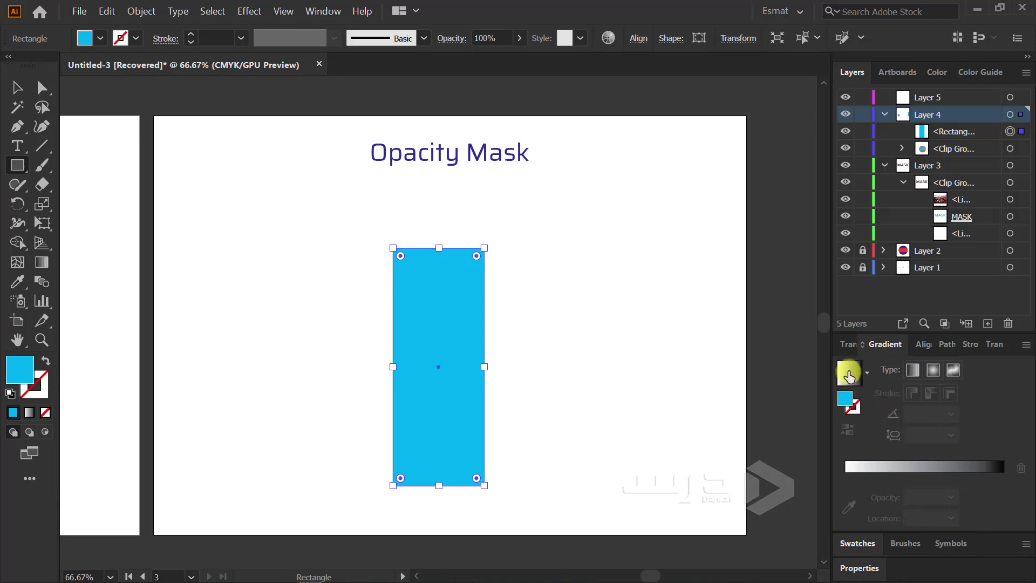
pyautogui.click(915, 372)
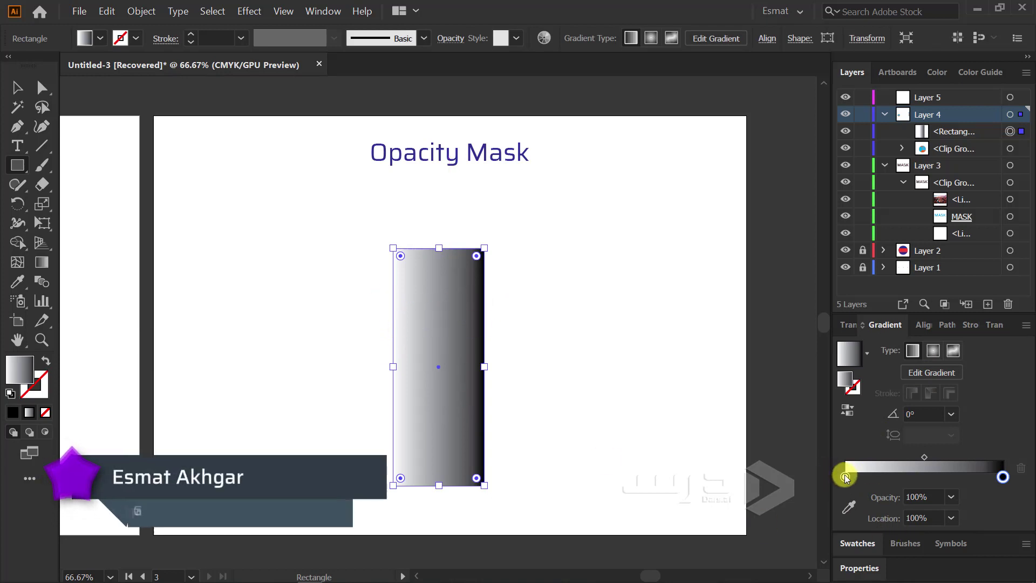
# Make the end gradient stops black and add a white stop near the middle, about 52%
pyautogui.moveTo(845, 477)
pyautogui.mouseDown()
pyautogui.moveTo(924, 477)
pyautogui.moveTo(850, 478)
pyautogui.mouseUp()
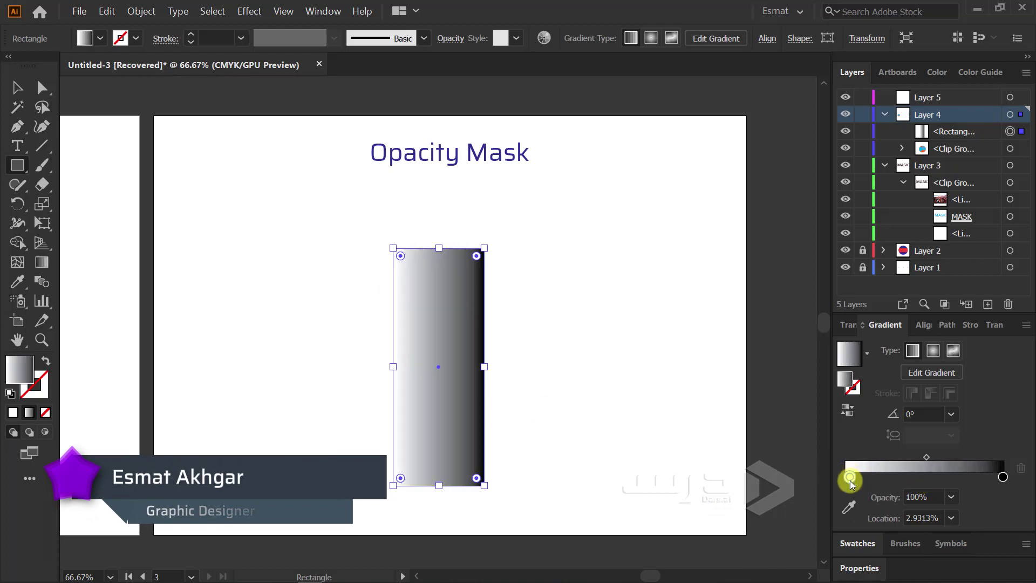
pyautogui.doubleClick(849, 478)
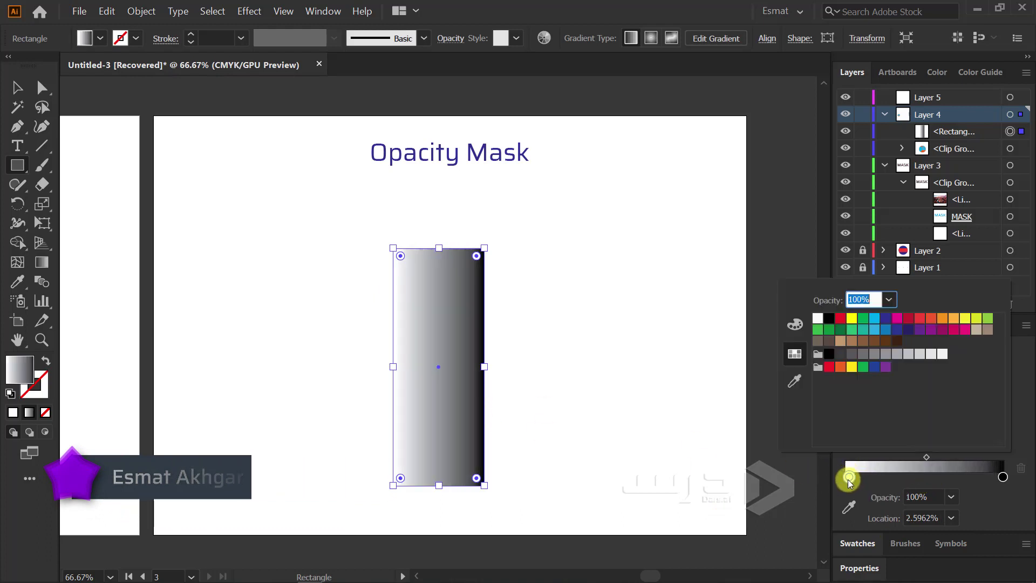
pyautogui.click(829, 319)
pyautogui.click(927, 478)
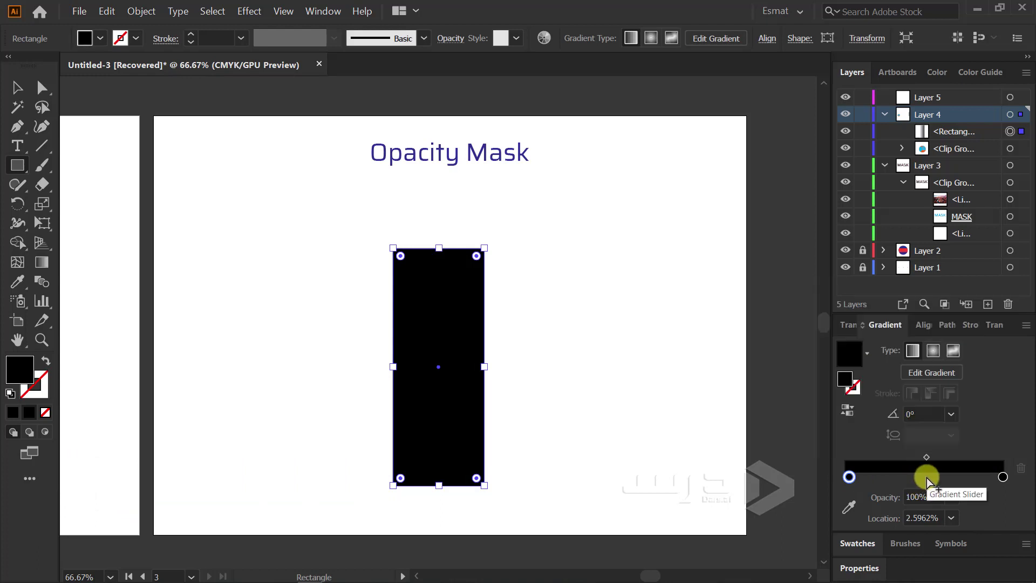
pyautogui.moveTo(927, 479); pyautogui.dragTo(928, 479)
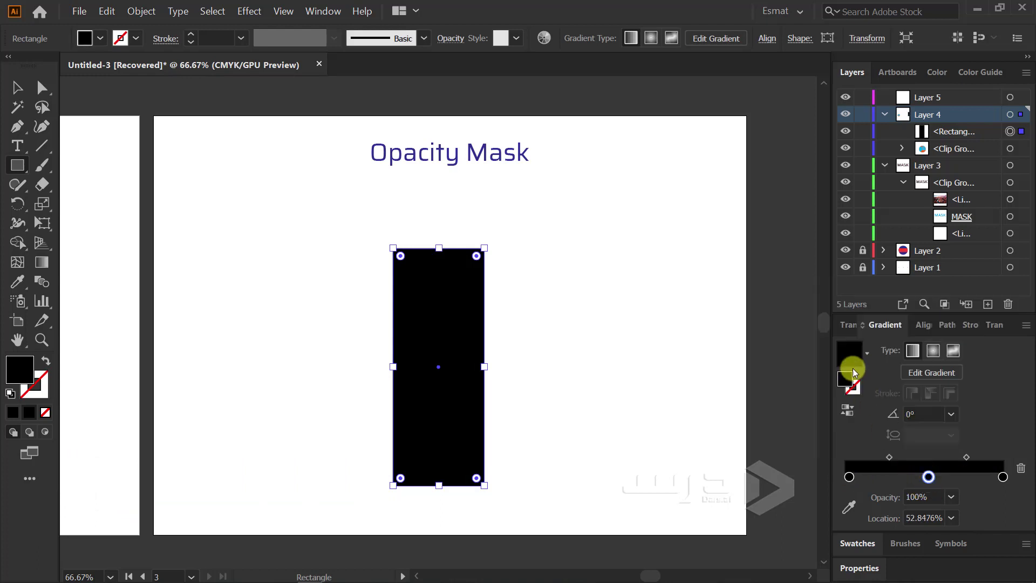
pyautogui.moveTo(928, 475); pyautogui.dragTo(930, 478)
pyautogui.doubleClick(930, 477)
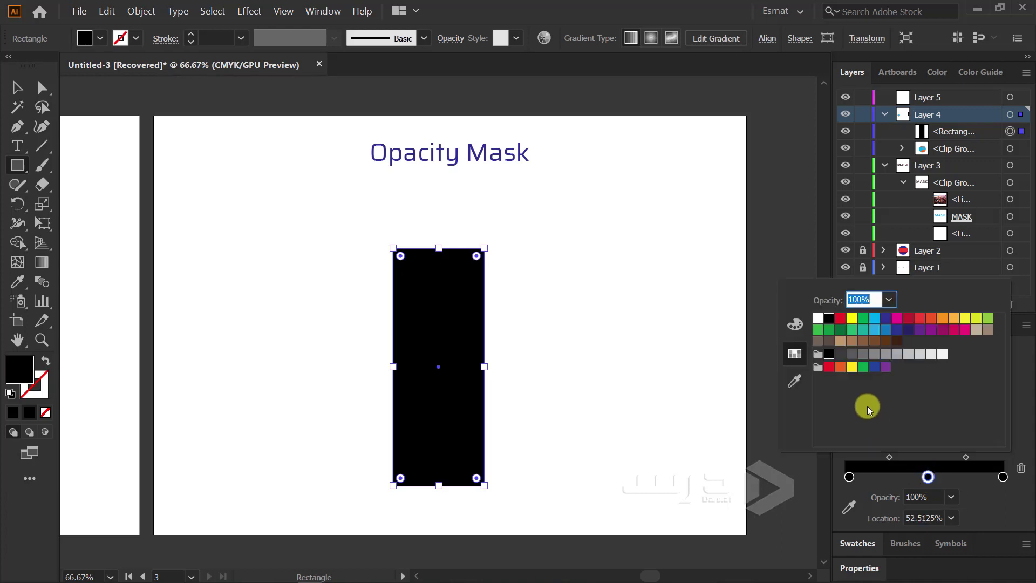
pyautogui.click(817, 319)
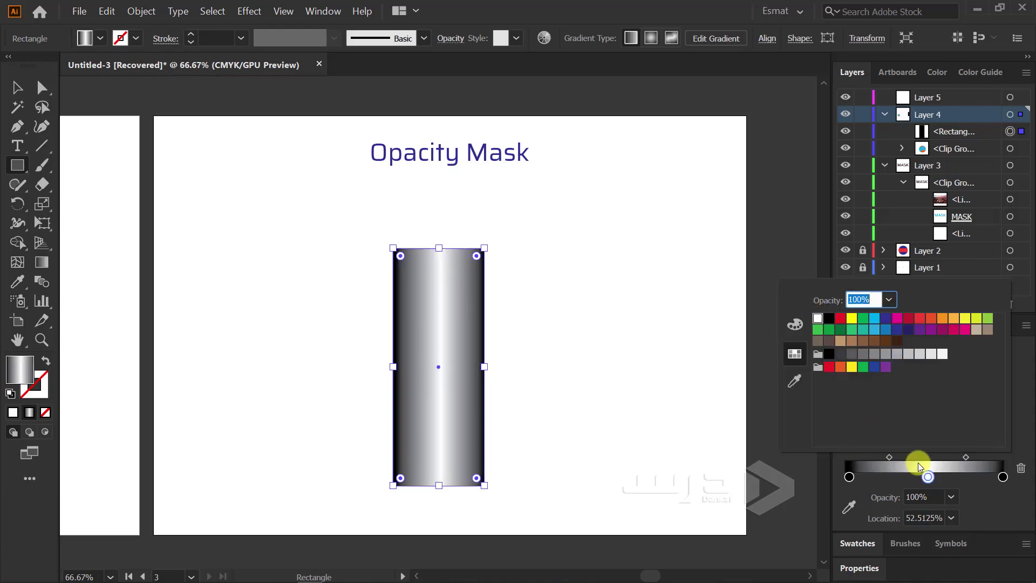
pyautogui.click(979, 497)
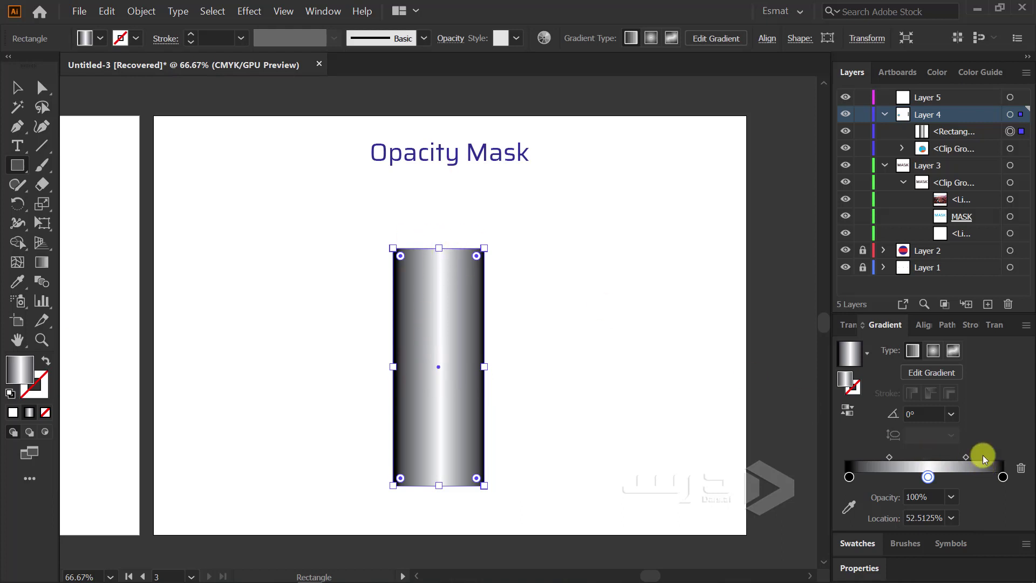
# Set the gradient angle to 90° so it runs vertically
pyautogui.click(950, 414)
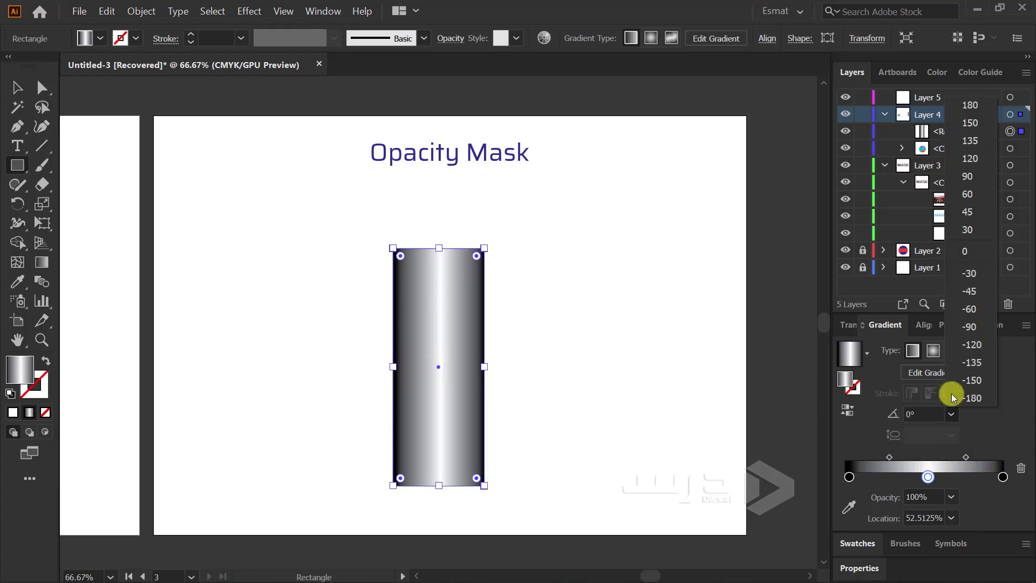
pyautogui.click(966, 177)
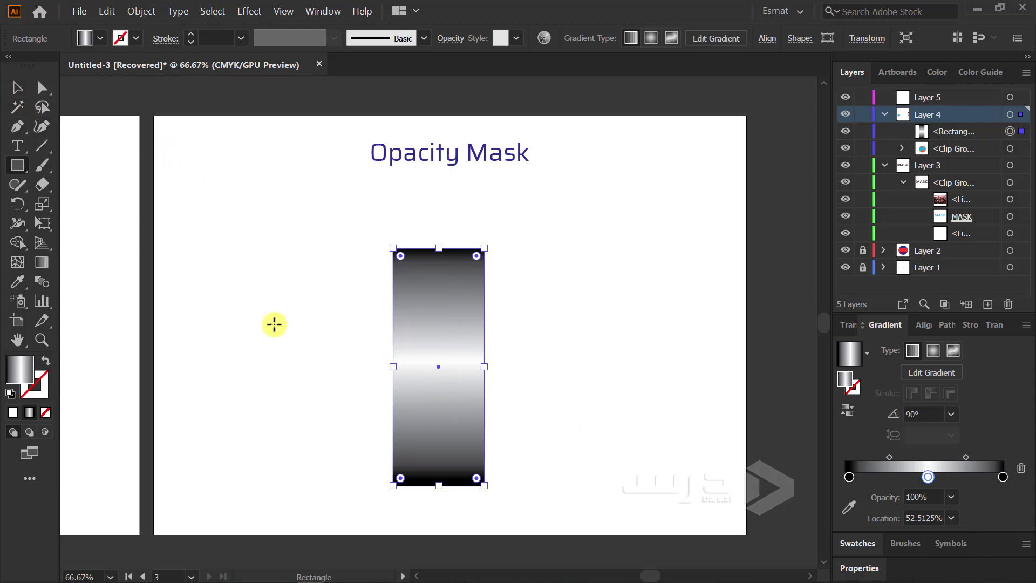
pyautogui.click(15, 171)
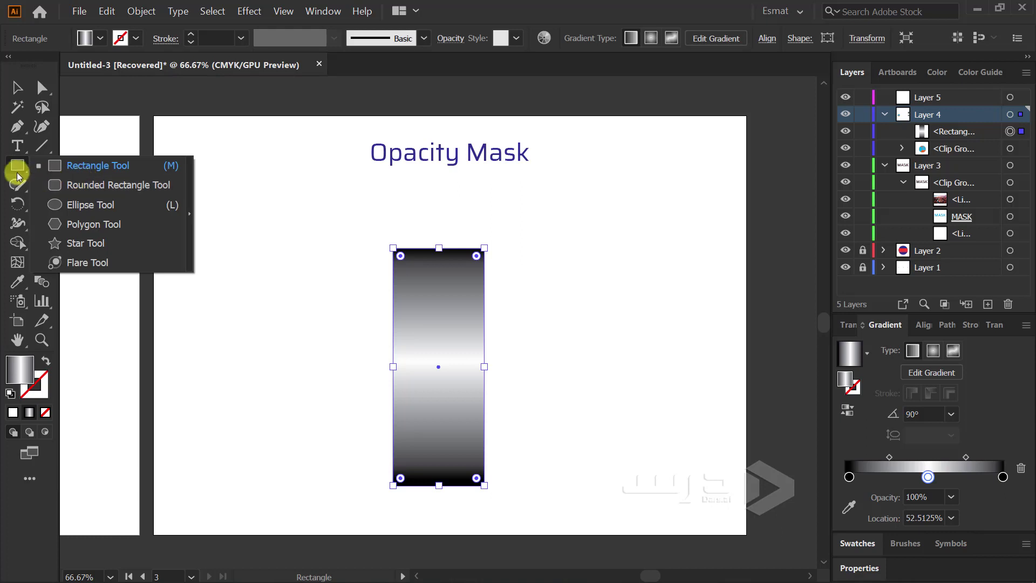
# Draw a larger crimson-filled rectangle, place it beneath the gradient rectangle in Layers, and select both
pyautogui.moveTo(365, 215); pyautogui.dragTo(506, 514)
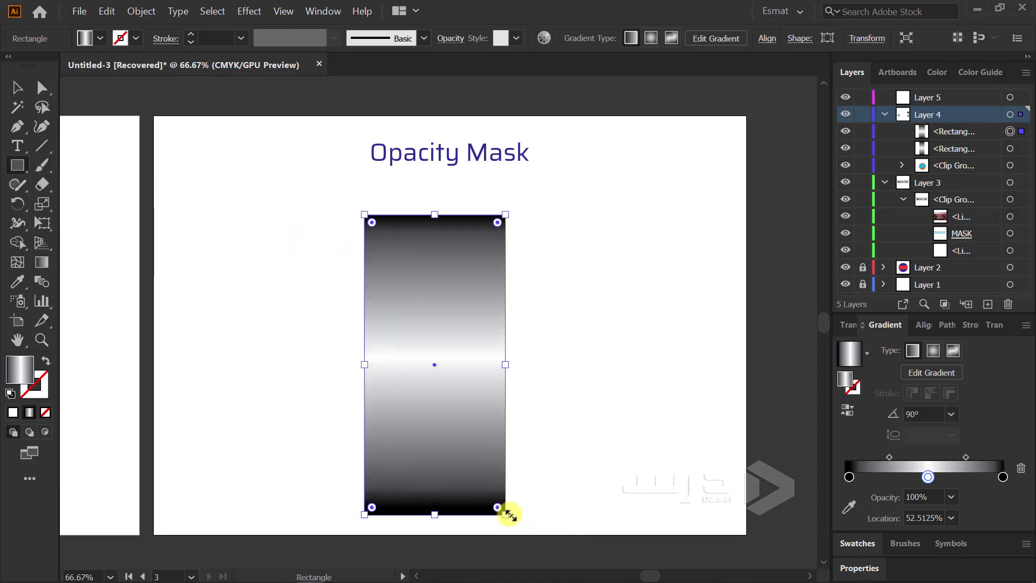
pyautogui.click(99, 37)
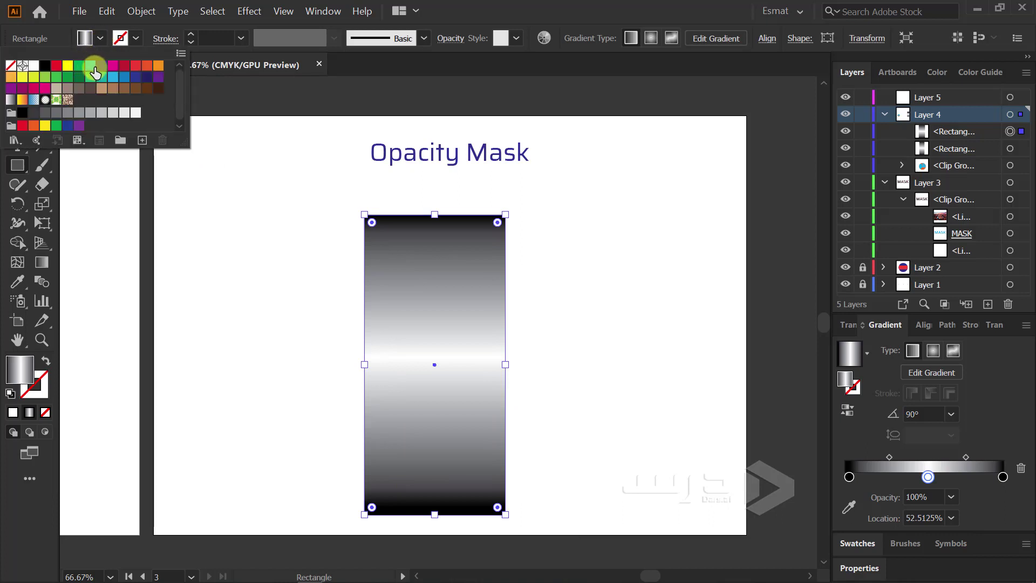
pyautogui.click(124, 65)
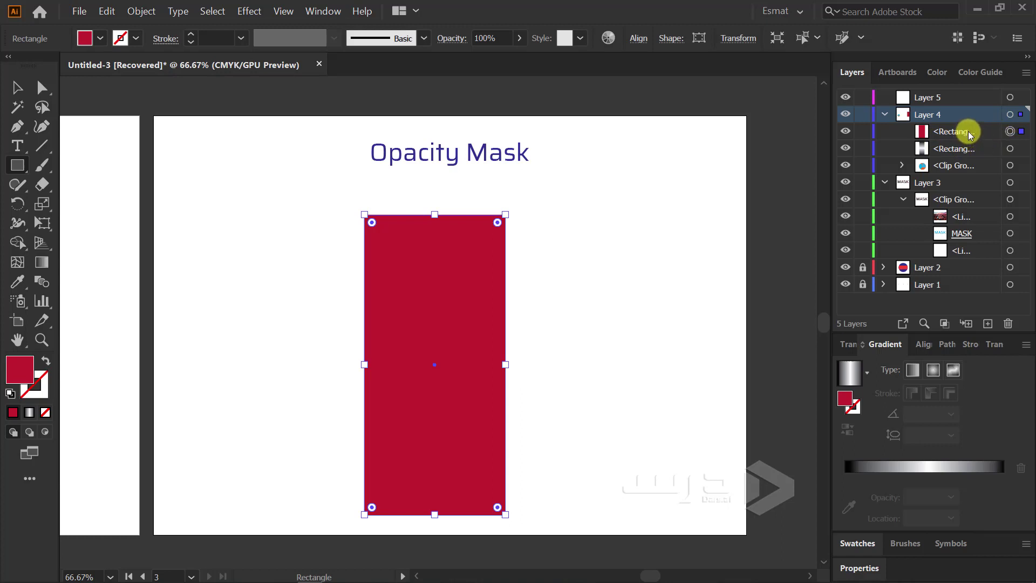
pyautogui.moveTo(966, 134); pyautogui.dragTo(963, 153)
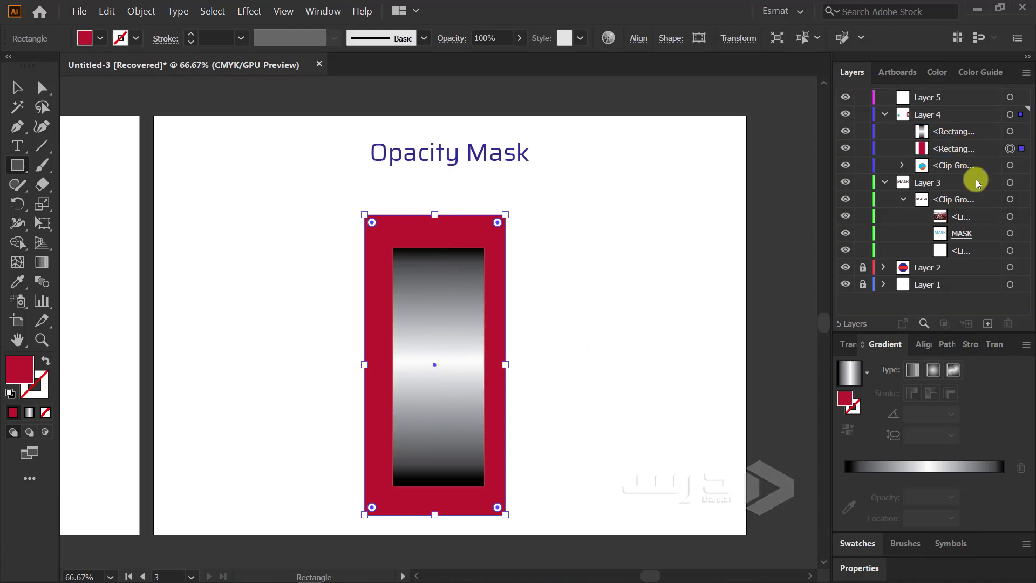
pyautogui.keyDown('shift'); pyautogui.click(1010, 131); pyautogui.keyUp('shift')
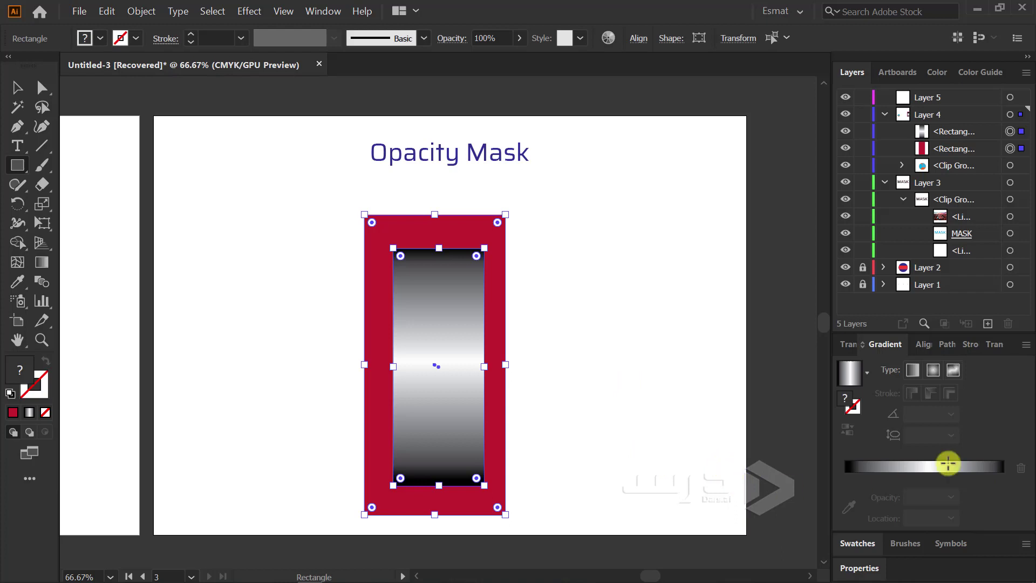
# Use the gradient rectangle as an opacity mask on the crimson rectangle in Transparency, then deselect
pyautogui.click(995, 345)
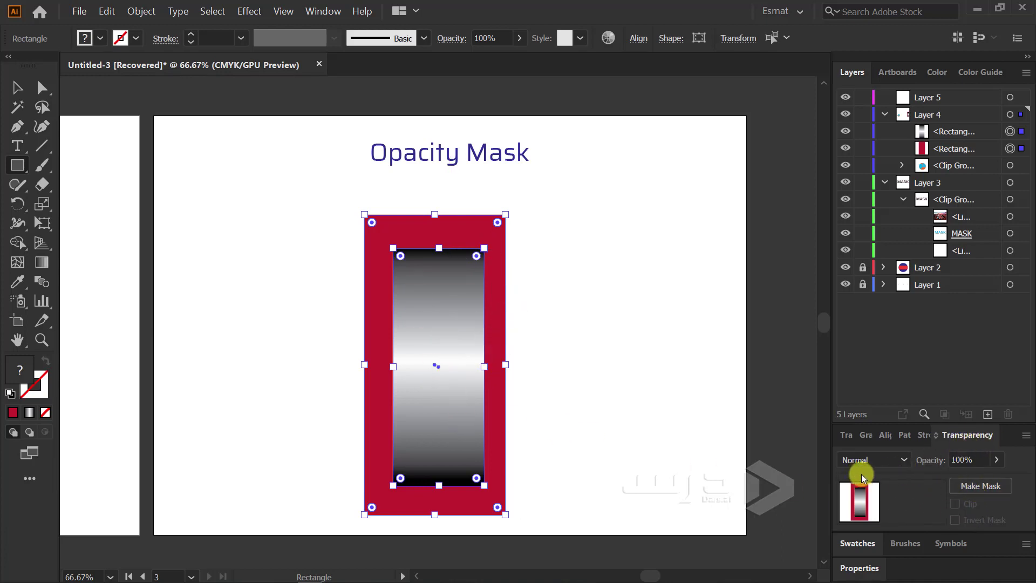
pyautogui.click(977, 486)
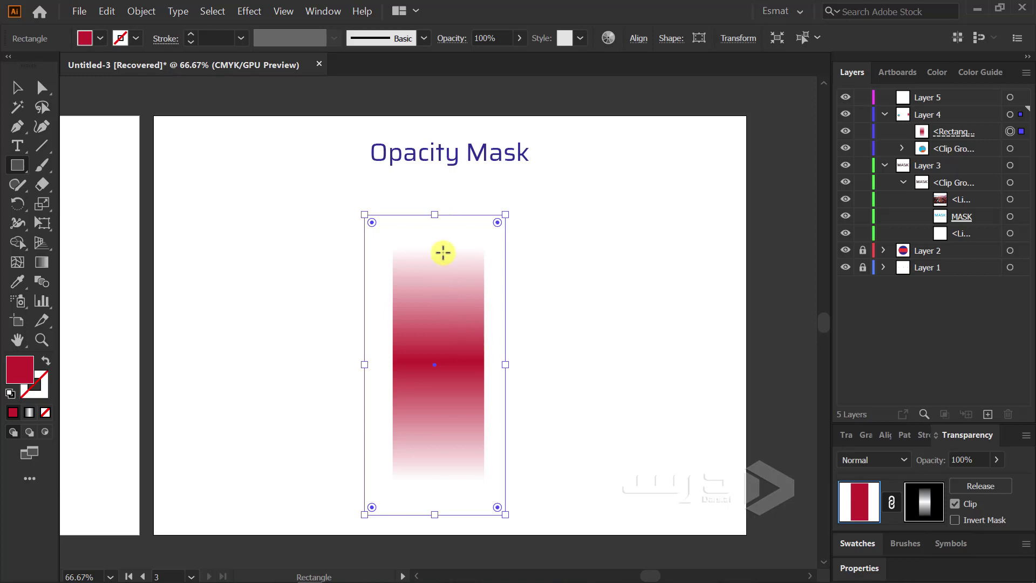
pyautogui.click(17, 87)
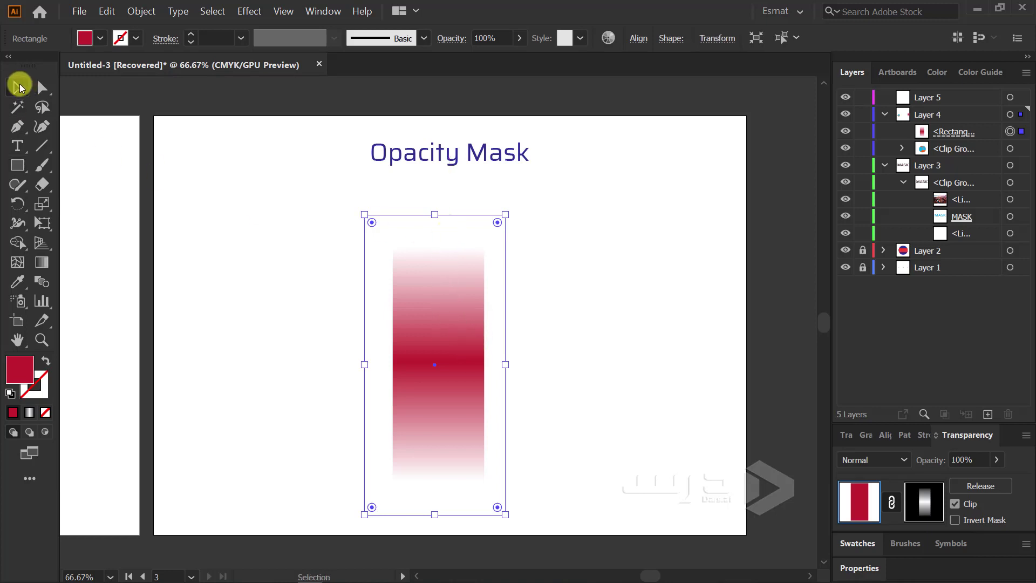
pyautogui.click(202, 390)
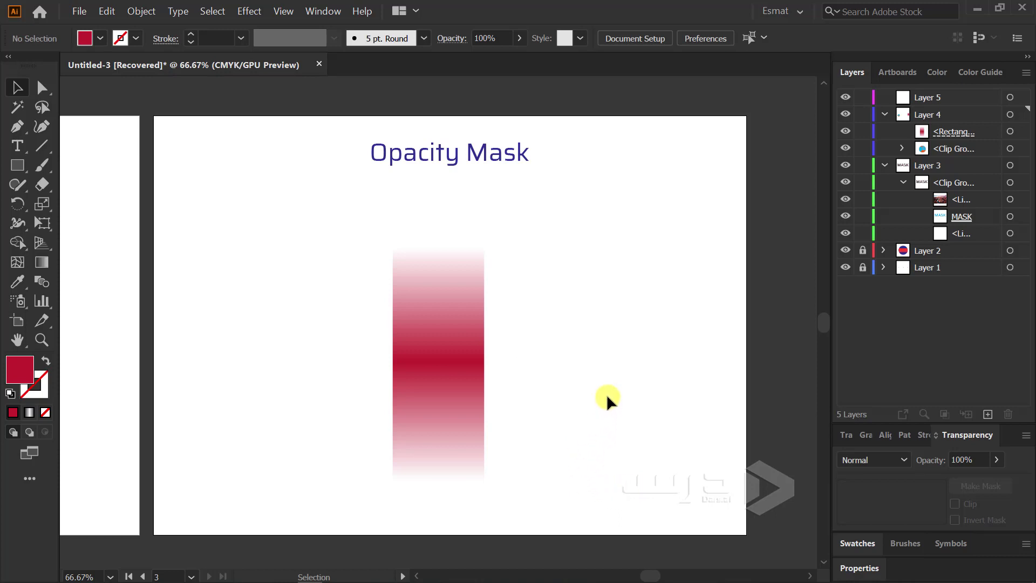
# Zoom out to about 25% and pan so all three artboards sit centred together
pyautogui.scroll(-2, 606, 394)
pyautogui.scroll(-1, 604, 393)
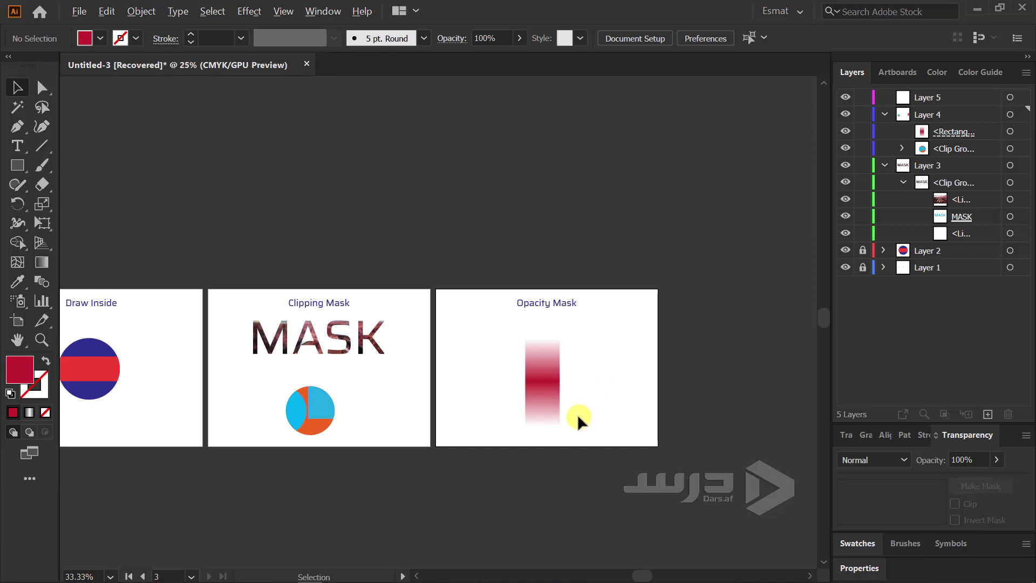
pyautogui.scroll(-1, 577, 413)
pyautogui.scroll(2, 585, 425)
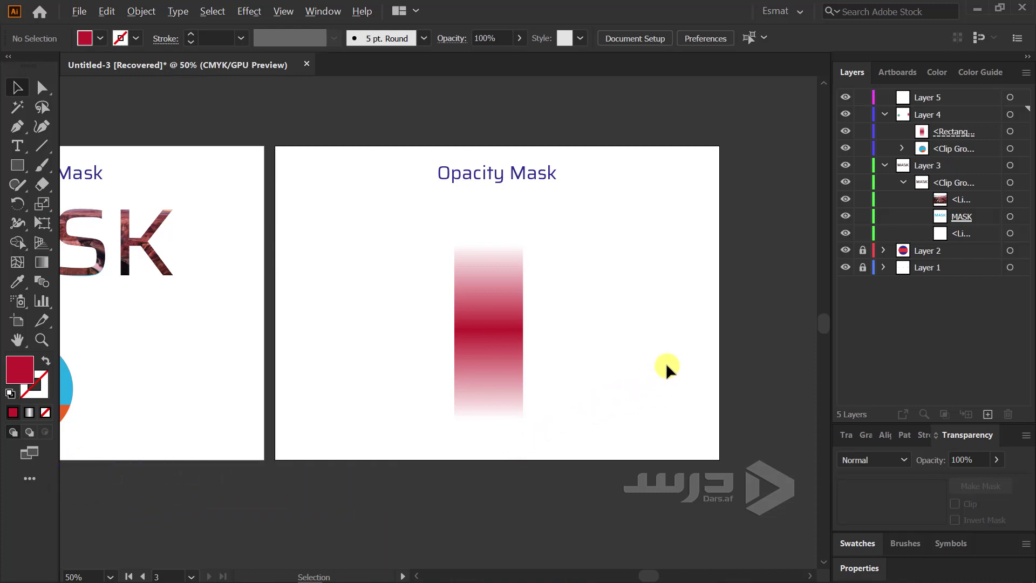
pyautogui.scroll(-2, 665, 362)
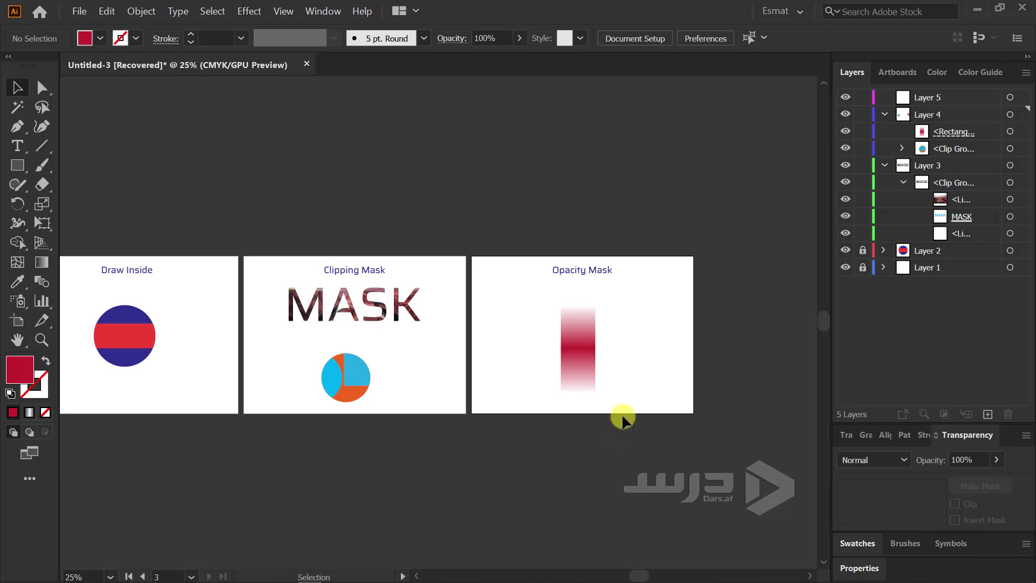
pyautogui.moveTo(402, 458); pyautogui.dragTo(485, 449)
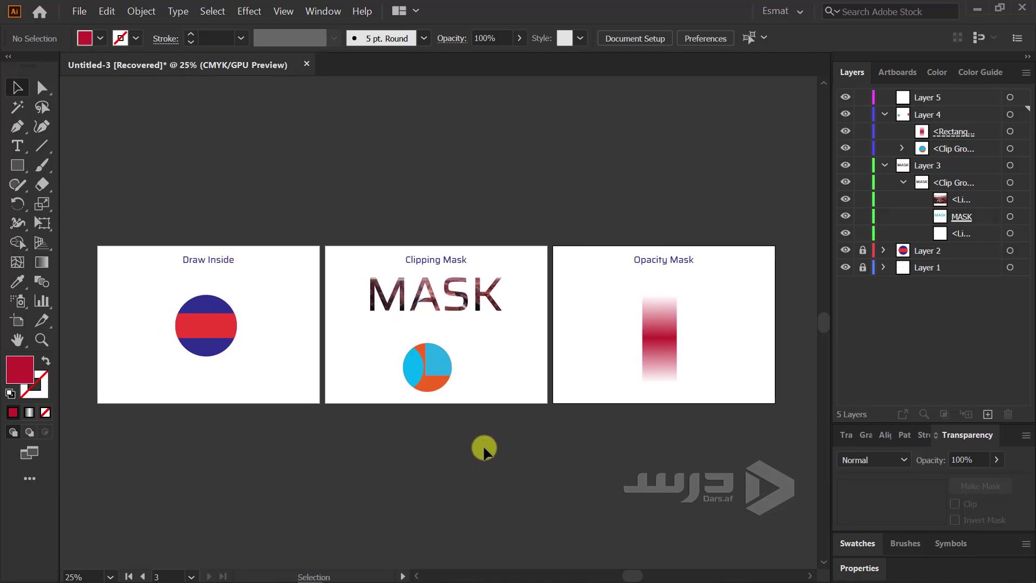